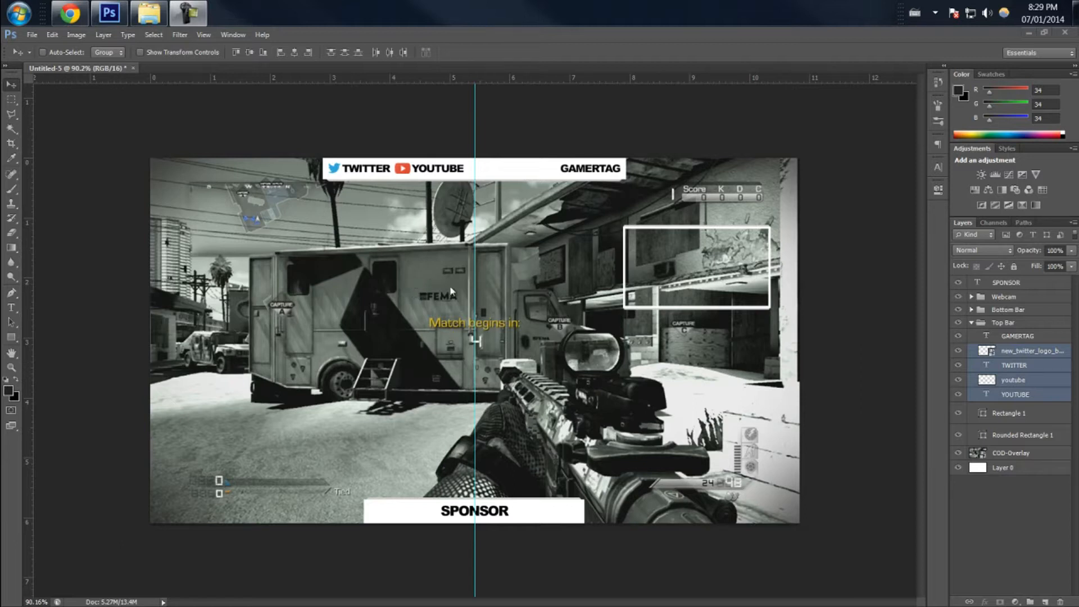
Add a new empty layer above the SPONSOR text layer, then reselect the SPONSOR layer.
{"action": "left_click", "coordinate": [1019, 287]}
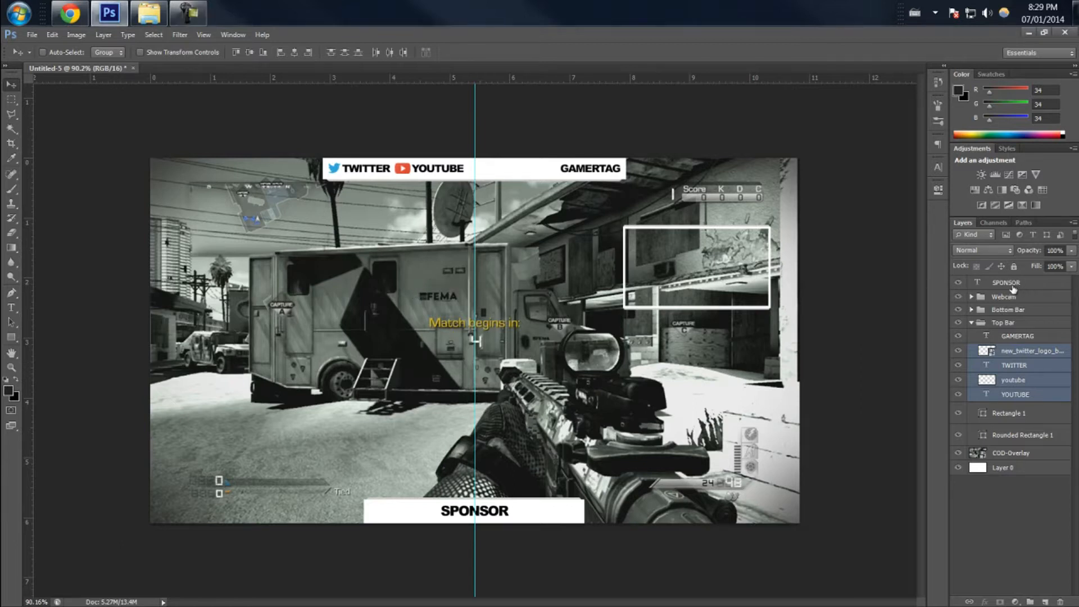
{"action": "left_click", "coordinate": [1013, 288]}
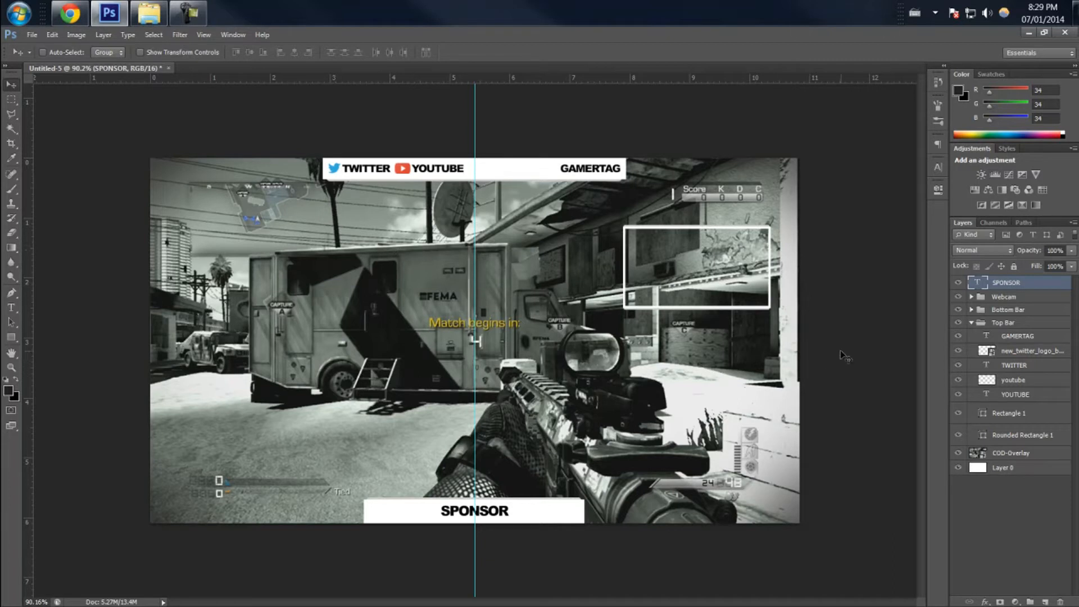
{"action": "left_click", "coordinate": [1045, 602]}
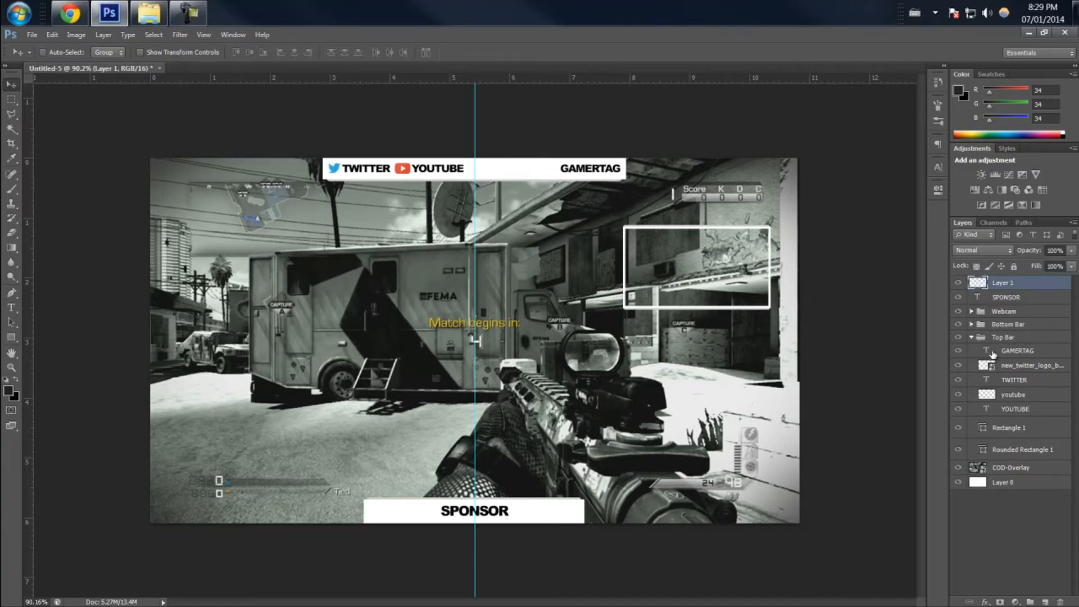
{"action": "left_click", "coordinate": [999, 301]}
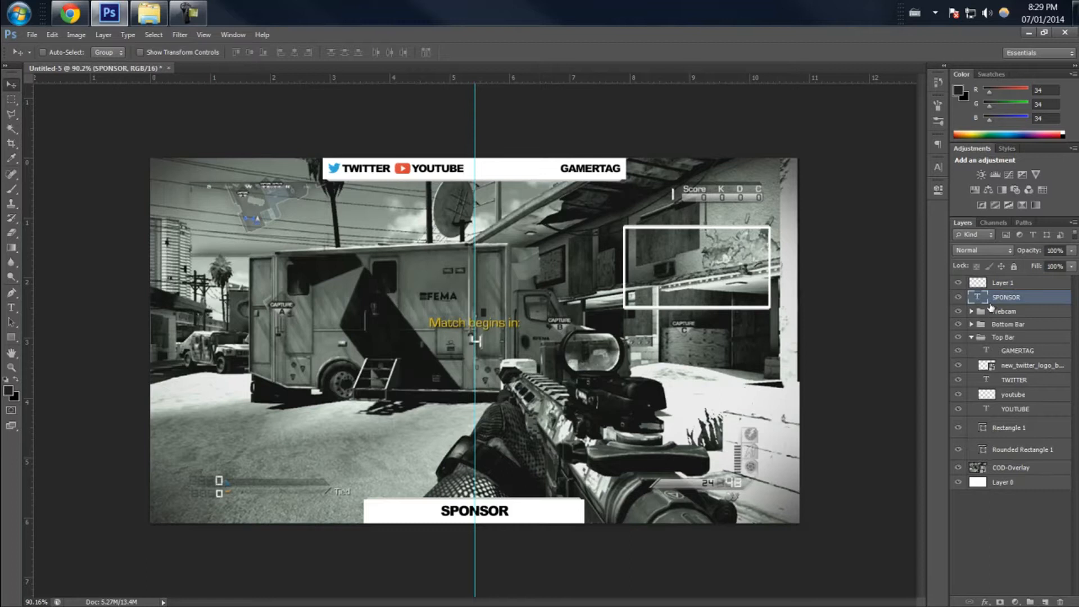
Open the layer style settings of the youtube logo layer in the Top Bar group and enable Gradient Overlay.
{"action": "scroll", "coordinate": [362, 185], "scroll_direction": "up", "scroll_amount": 1}
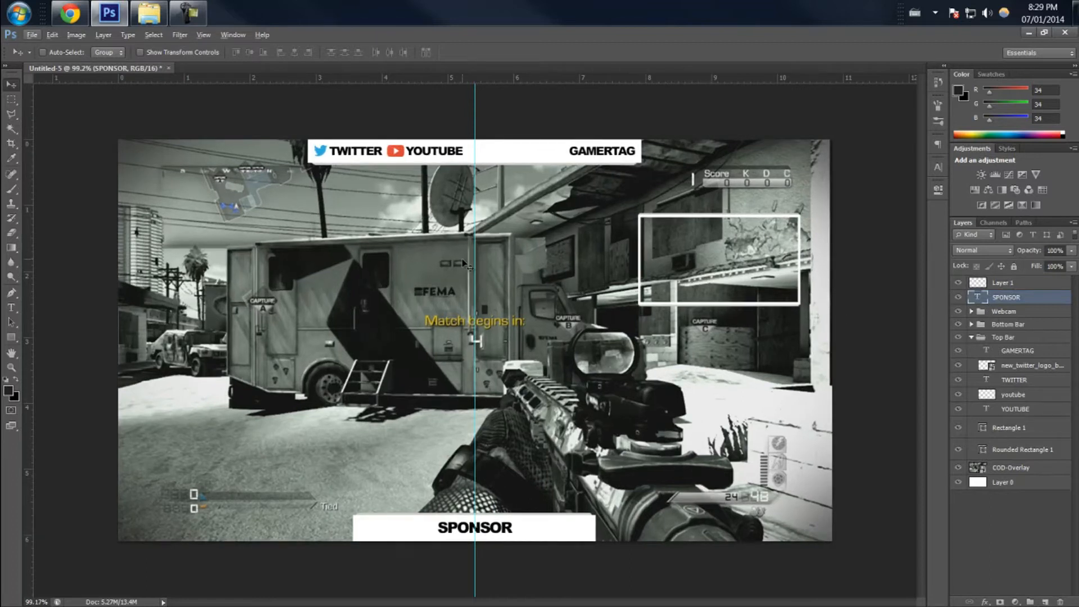
{"action": "scroll", "coordinate": [466, 264], "scroll_direction": "up", "scroll_amount": 2}
{"action": "scroll", "coordinate": [456, 266], "scroll_direction": "up", "scroll_amount": 1}
{"action": "scroll", "coordinate": [457, 265], "scroll_direction": "up", "scroll_amount": 8}
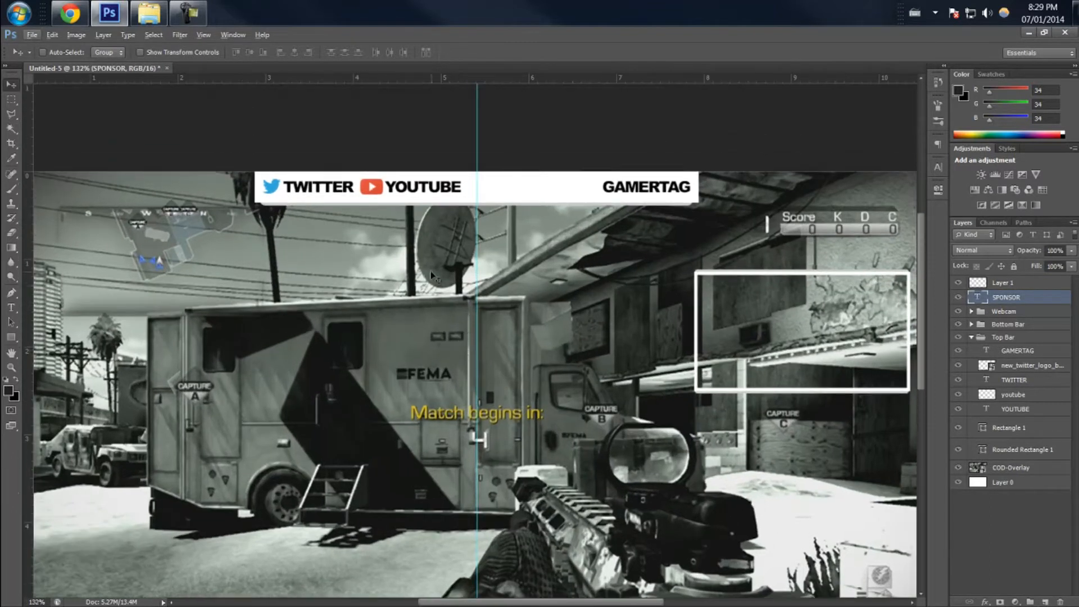
{"action": "scroll", "coordinate": [337, 346], "scroll_direction": "up", "scroll_amount": 2}
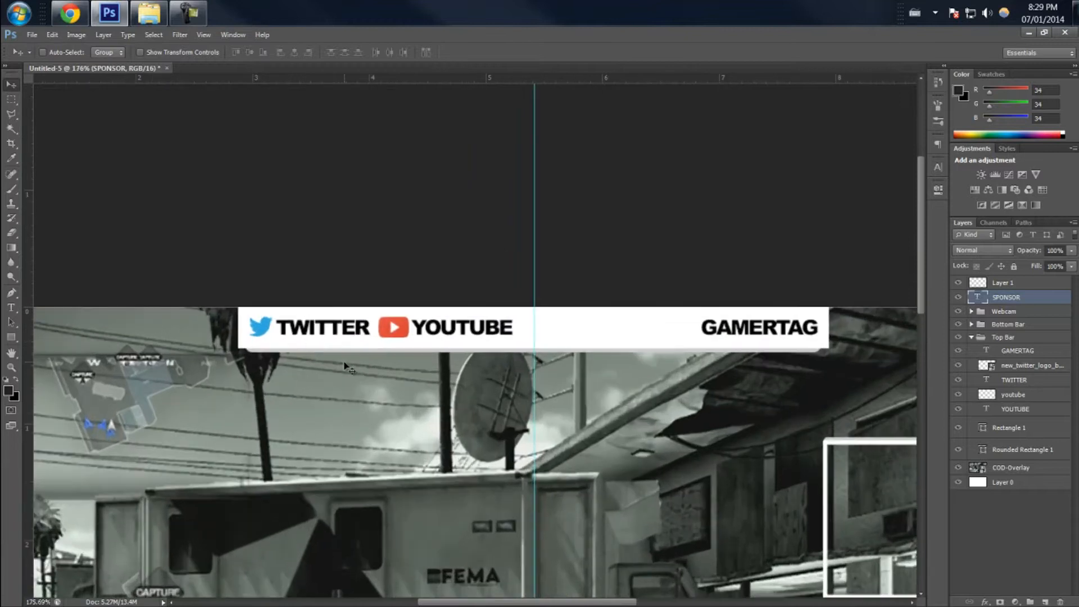
{"action": "left_click", "coordinate": [1027, 354]}
{"action": "scroll", "coordinate": [487, 375], "scroll_direction": "up", "scroll_amount": 1}
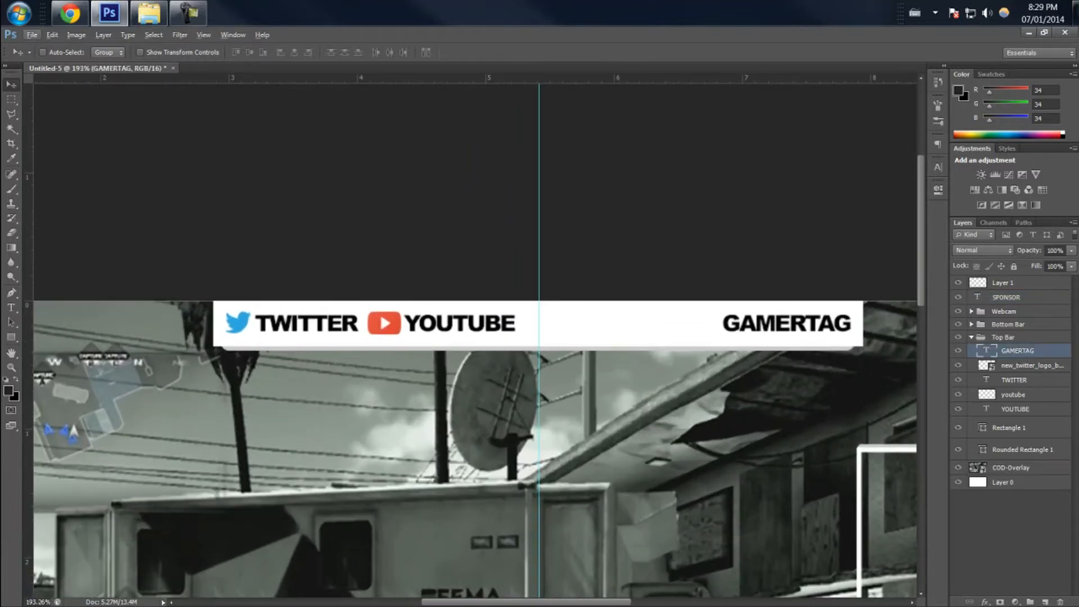
{"action": "left_click", "coordinate": [1046, 409]}
{"action": "left_click", "coordinate": [1049, 381]}
{"action": "left_click", "coordinate": [1051, 394]}
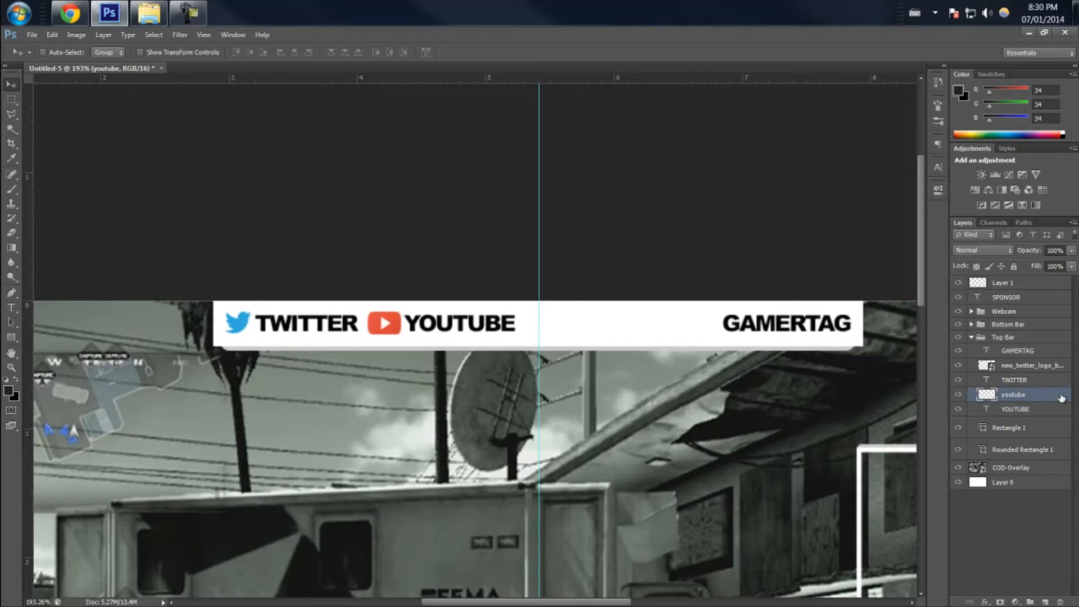
{"action": "double_click", "coordinate": [1062, 398]}
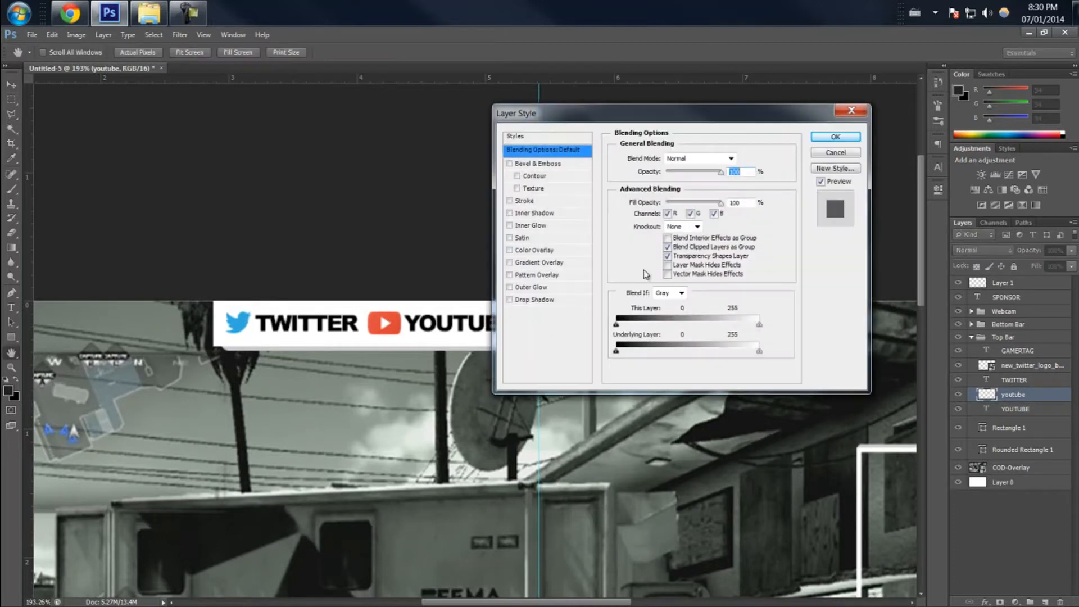
{"action": "left_click", "coordinate": [552, 264]}
Try a blue preset gradient as the overlay on the youtube logo.
{"action": "left_click", "coordinate": [721, 185]}
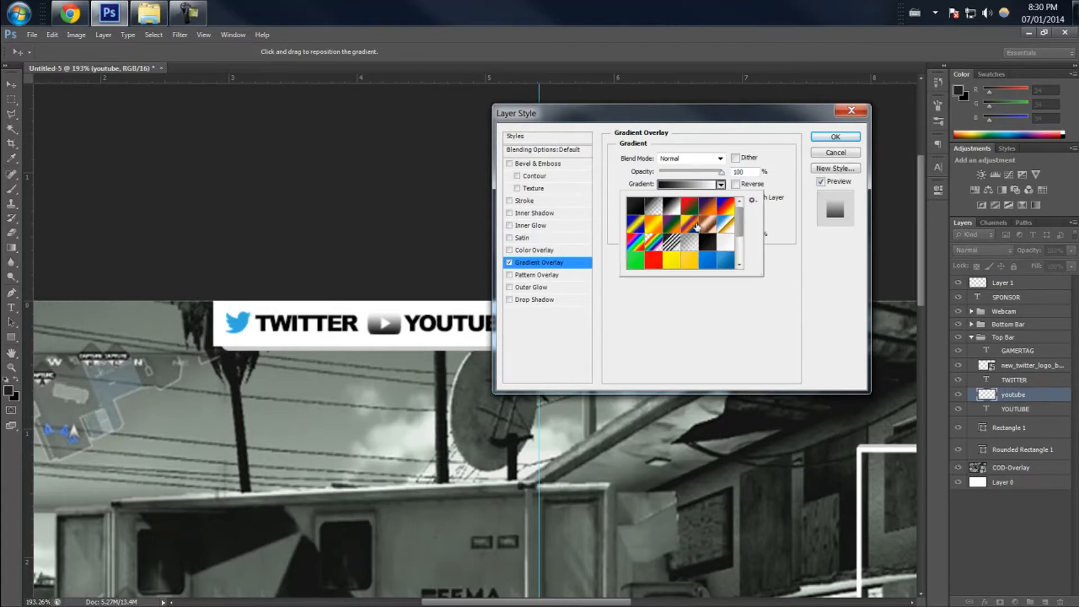
{"action": "scroll", "coordinate": [713, 253], "scroll_direction": "down", "scroll_amount": 2}
{"action": "left_click", "coordinate": [706, 253]}
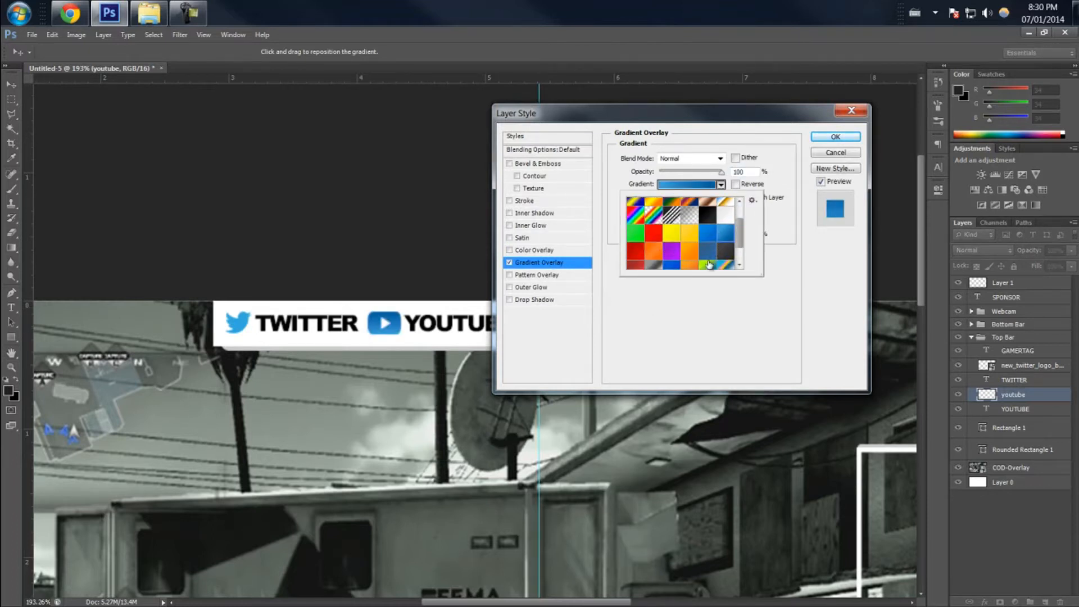
{"action": "scroll", "coordinate": [697, 253], "scroll_direction": "down", "scroll_amount": 2}
{"action": "double_click", "coordinate": [726, 210]}
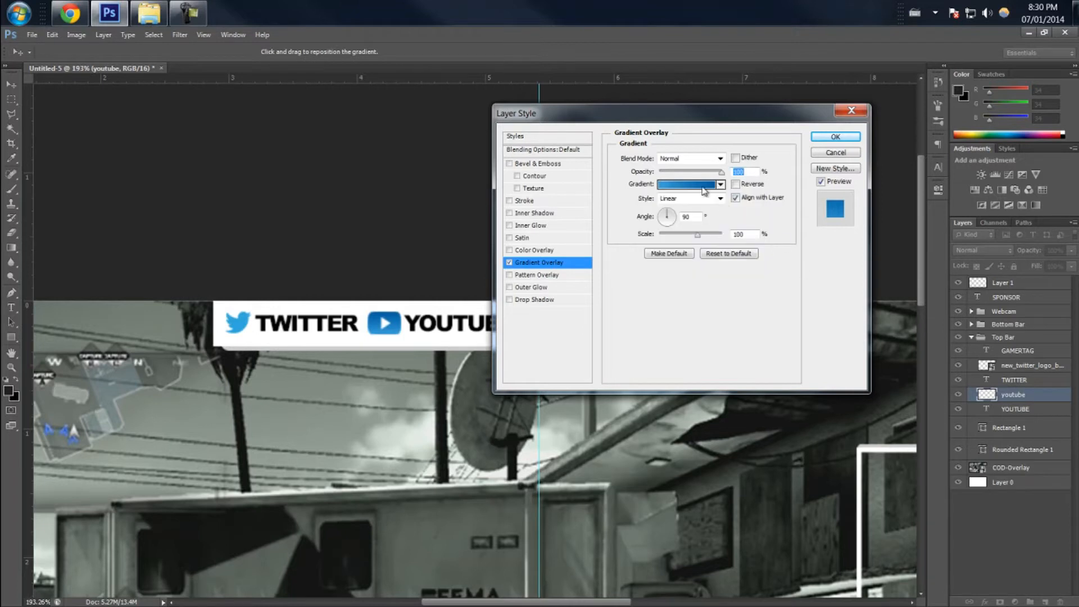
Edit the overlay gradient and load the Black, White preset as its starting point.
{"action": "left_click", "coordinate": [702, 185]}
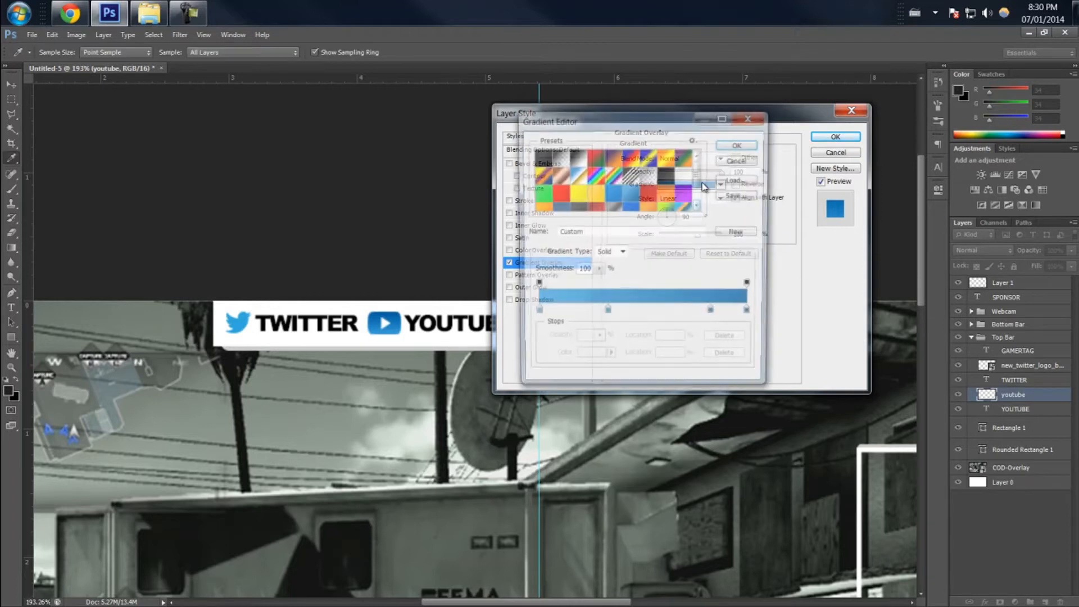
{"action": "left_click", "coordinate": [738, 162]}
{"action": "left_click", "coordinate": [716, 185]}
{"action": "left_click", "coordinate": [553, 163]}
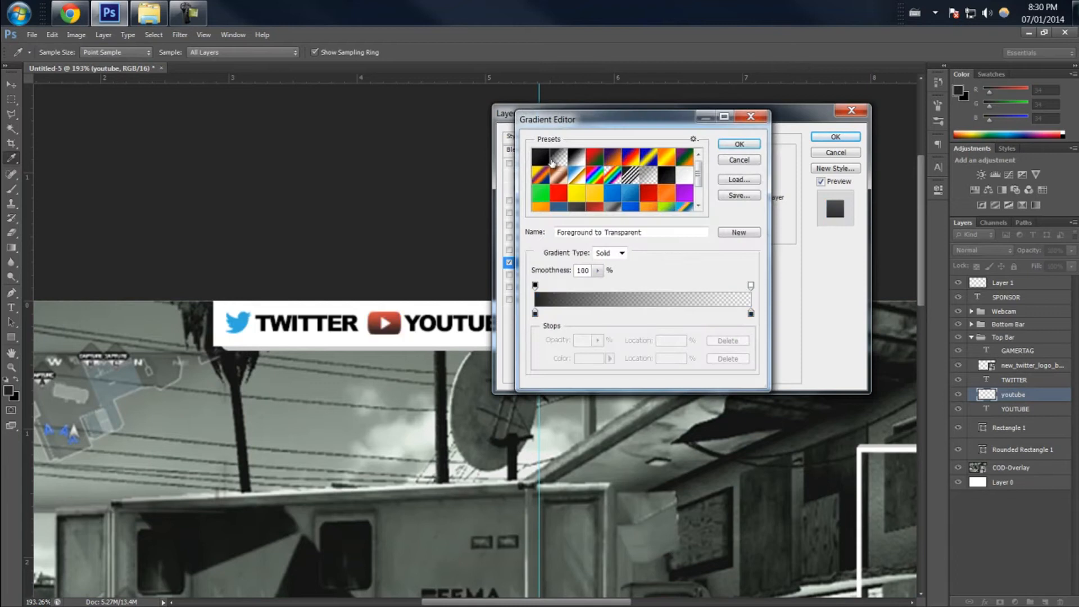
{"action": "left_click", "coordinate": [576, 162]}
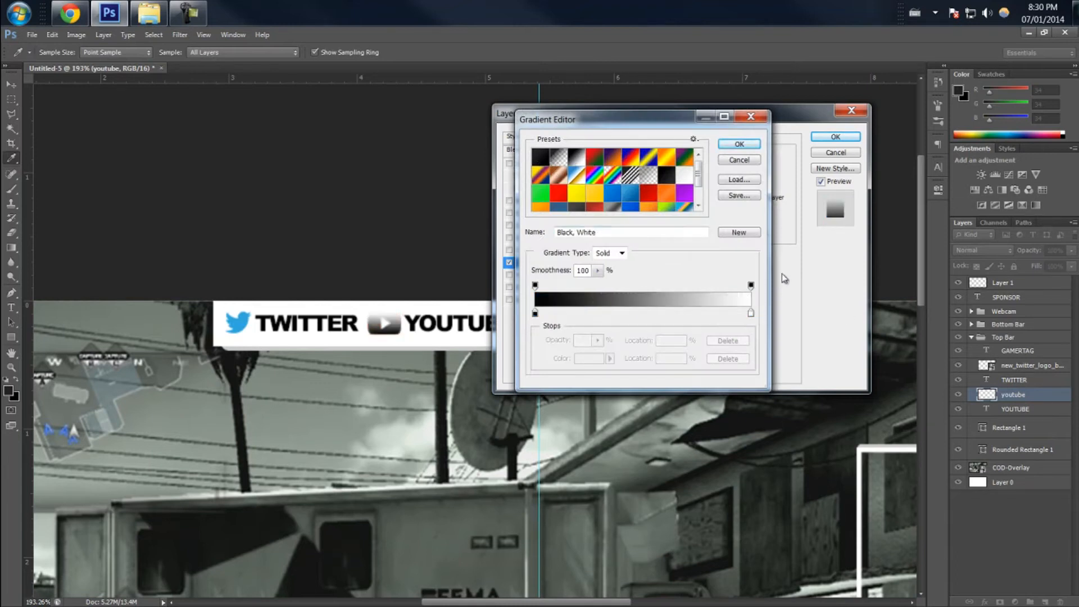
Set the gradient's starting colour stop at 0% to bright red e30000.
{"action": "left_click", "coordinate": [535, 313]}
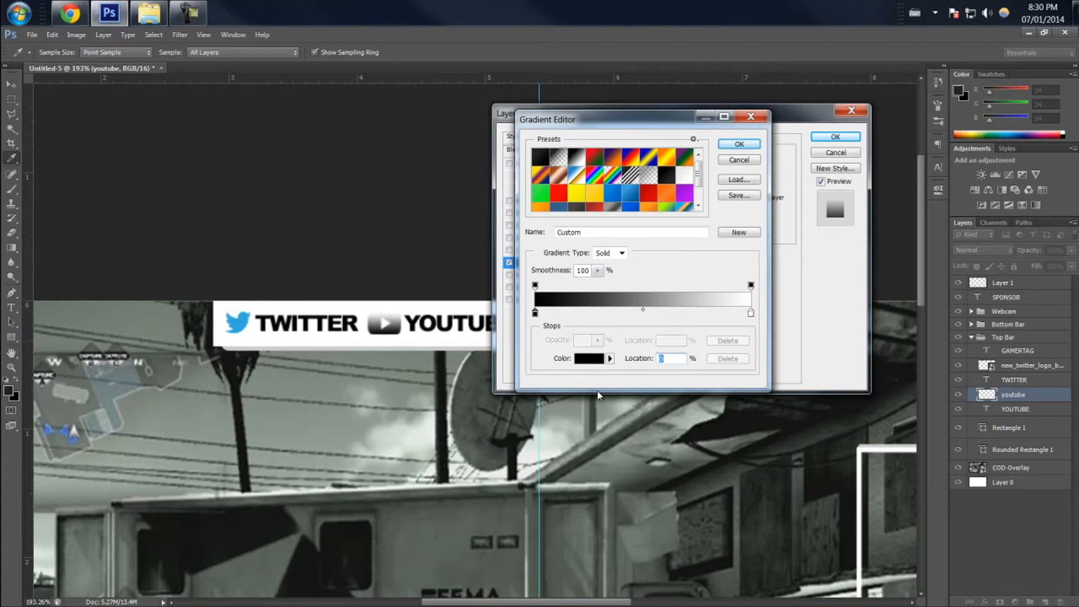
{"action": "left_click", "coordinate": [574, 361]}
{"action": "left_click_drag", "start_coordinate": [781, 200], "coordinate": [768, 168]}
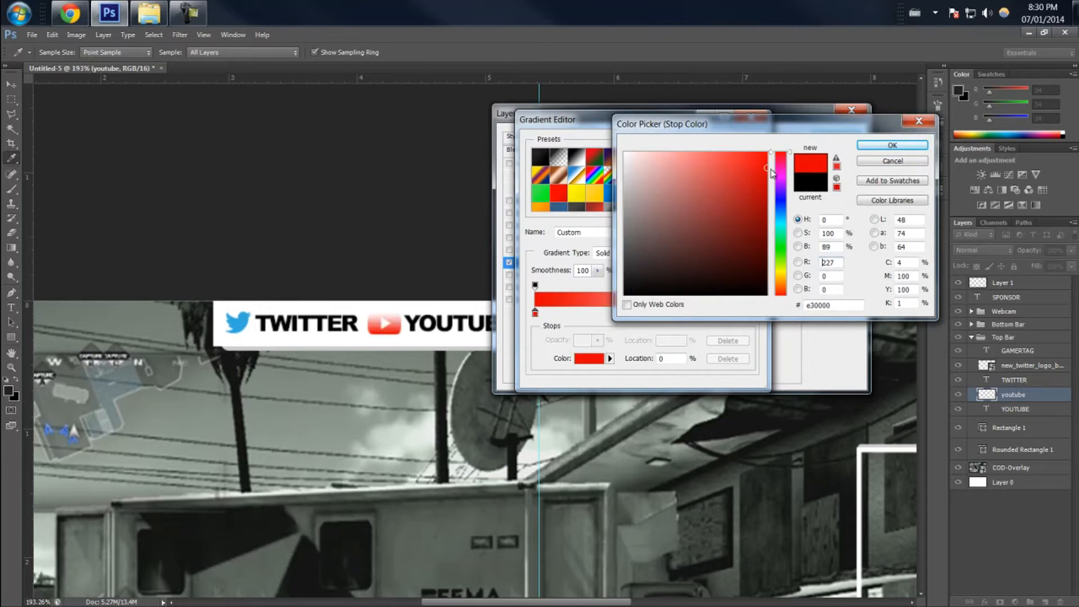
{"action": "left_click", "coordinate": [880, 145]}
{"action": "left_click", "coordinate": [590, 359]}
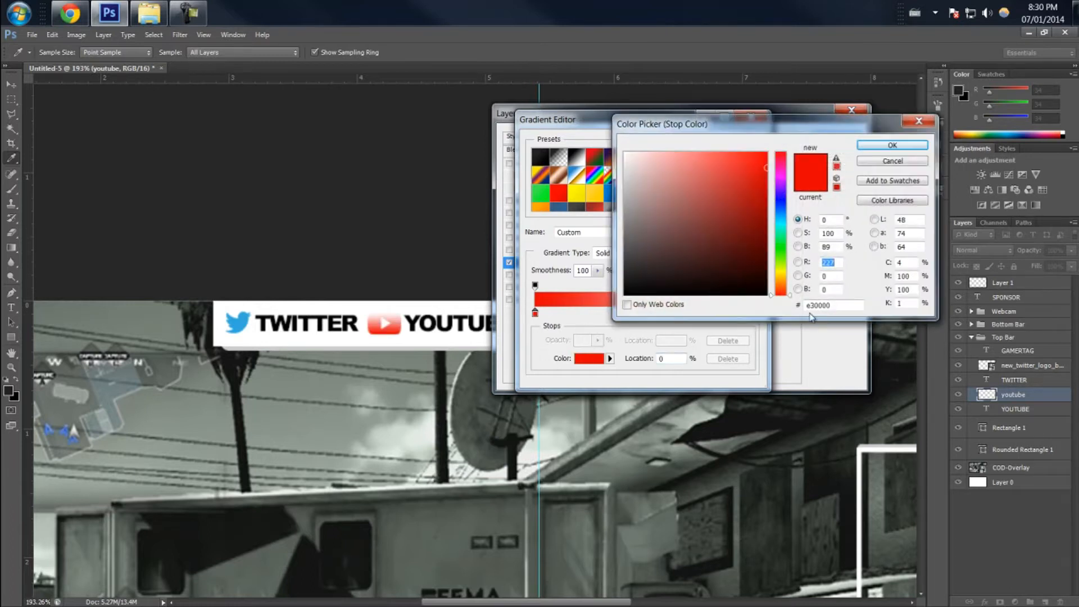
{"action": "left_click", "coordinate": [891, 145]}
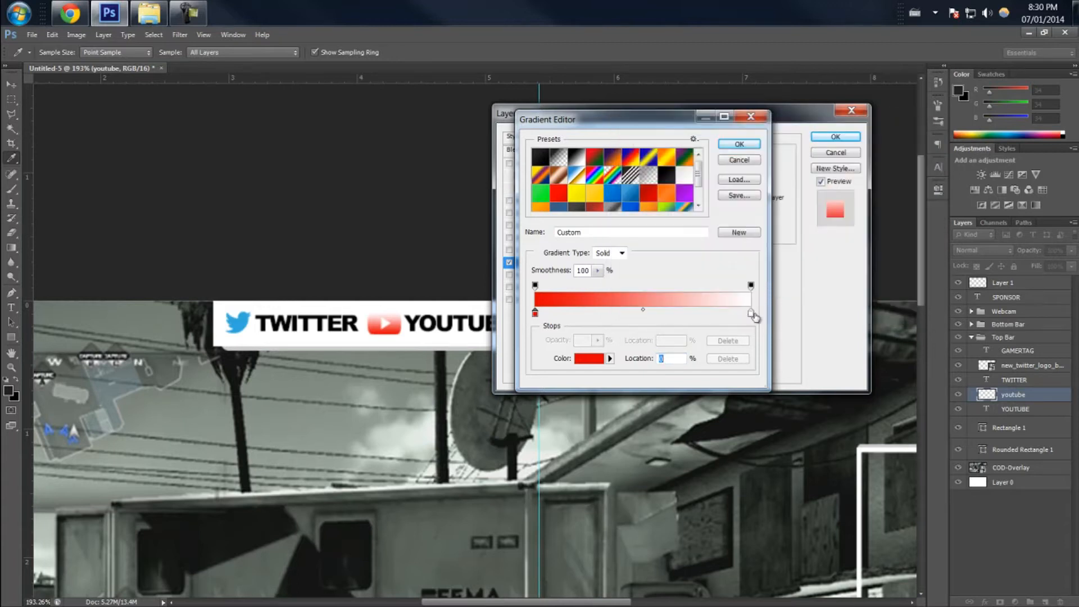
Set the gradient's end colour stop at 100% to dark red be0000 and accept the edited gradient.
{"action": "left_click", "coordinate": [751, 312]}
{"action": "left_click", "coordinate": [587, 359]}
{"action": "double_click", "coordinate": [824, 306]}
{"action": "type", "text": "be0000"}
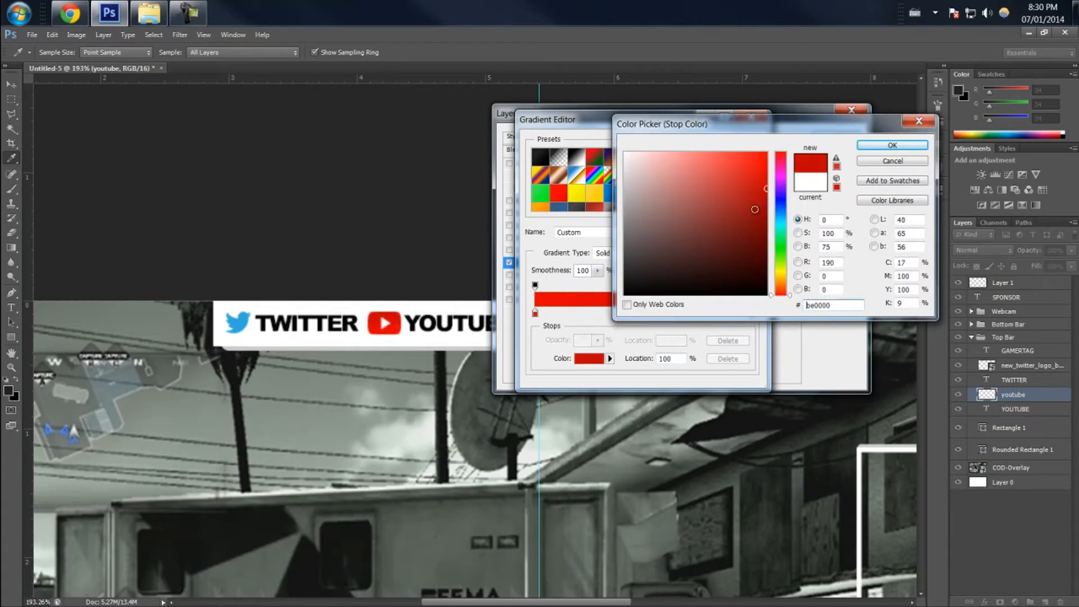
{"action": "left_click", "coordinate": [893, 145]}
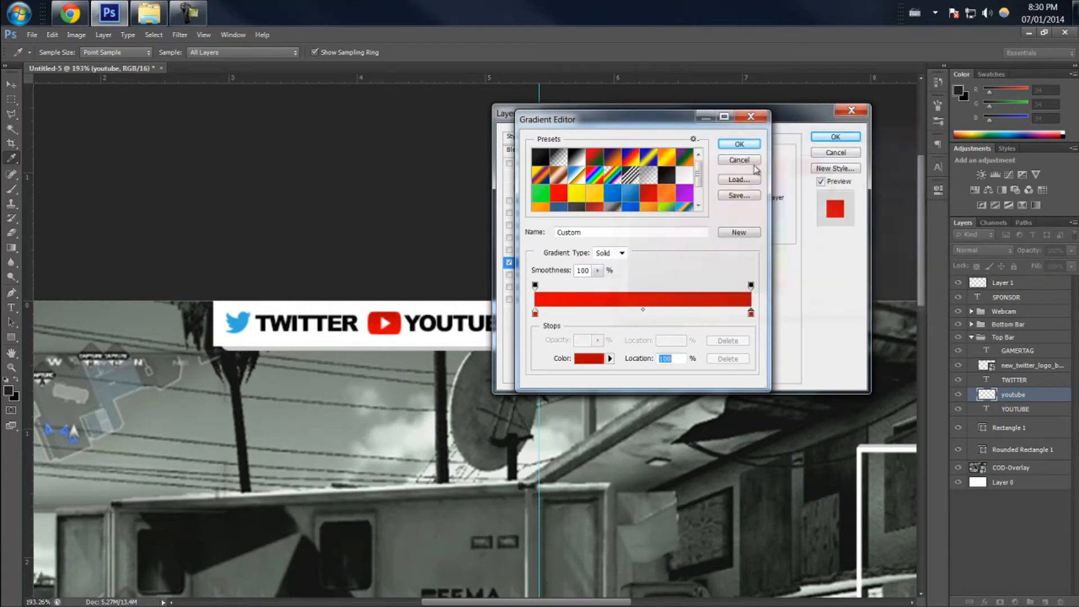
{"action": "left_click", "coordinate": [739, 144]}
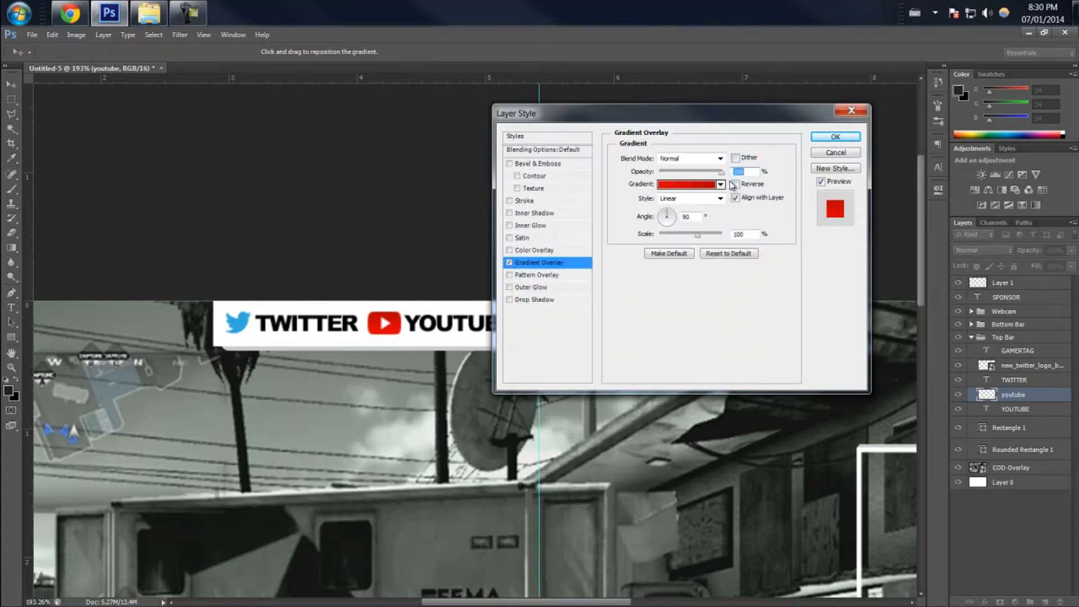
Save the red gradient as a new preset with the name Custom.
{"action": "left_click", "coordinate": [720, 185]}
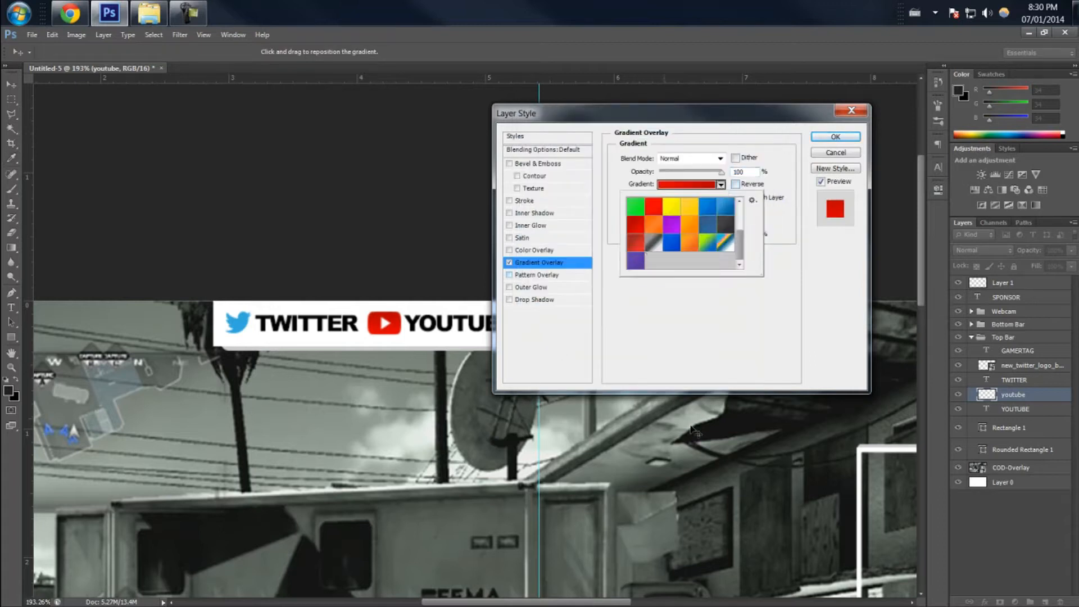
{"action": "left_click", "coordinate": [721, 184]}
{"action": "left_click", "coordinate": [720, 184]}
{"action": "left_click", "coordinate": [753, 200]}
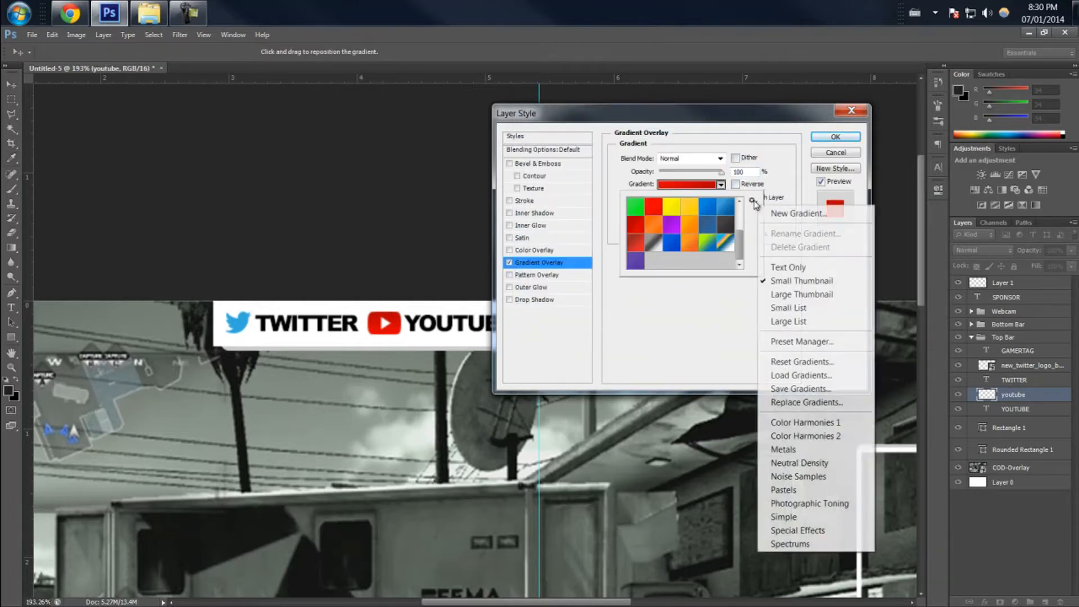
{"action": "left_click", "coordinate": [781, 216]}
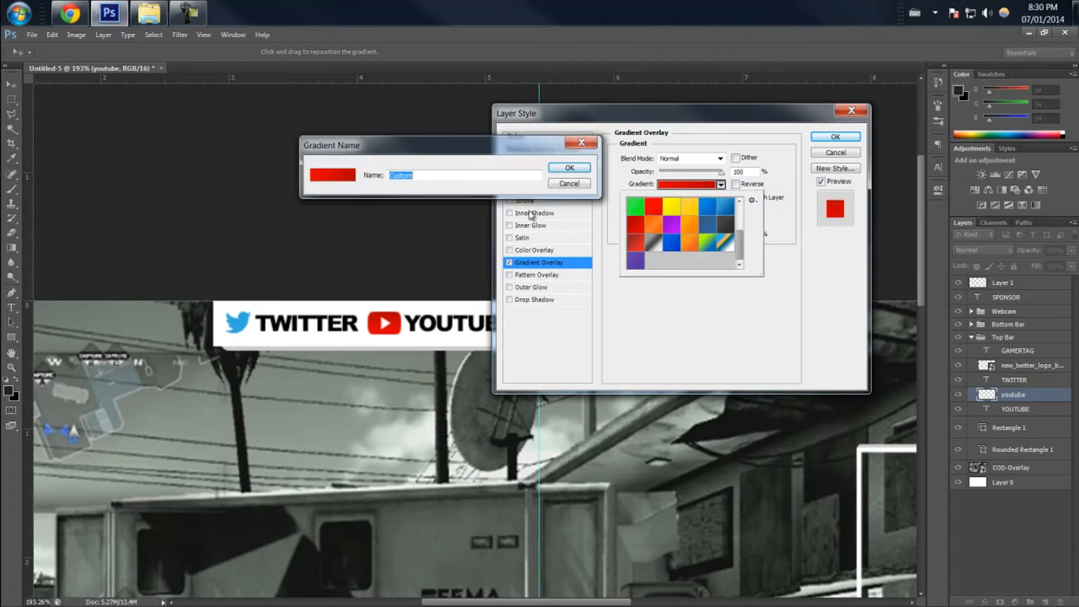
{"action": "left_click", "coordinate": [569, 168]}
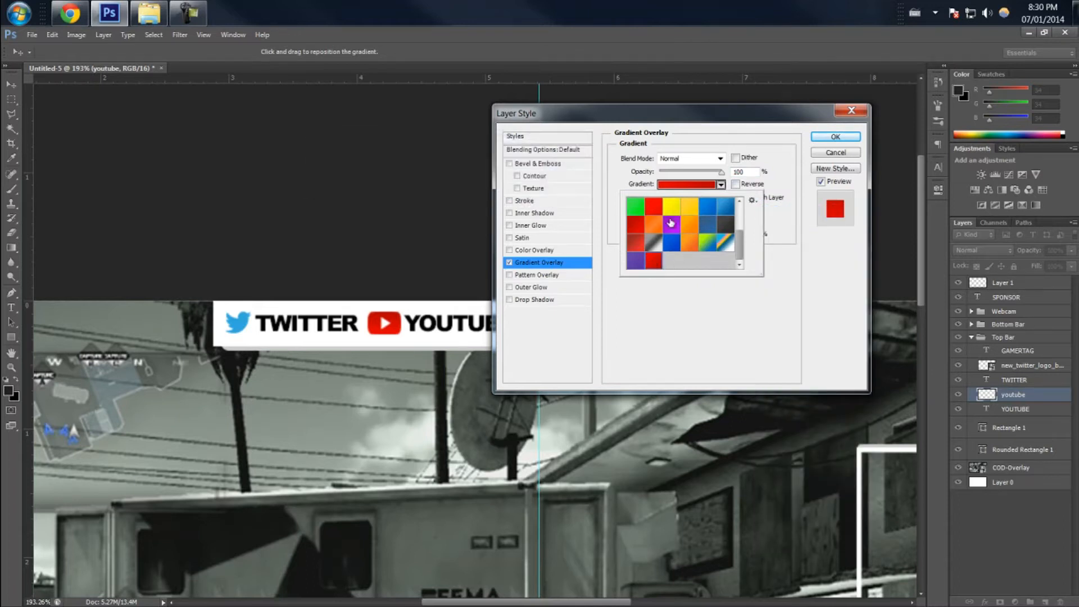
{"action": "left_click", "coordinate": [694, 282]}
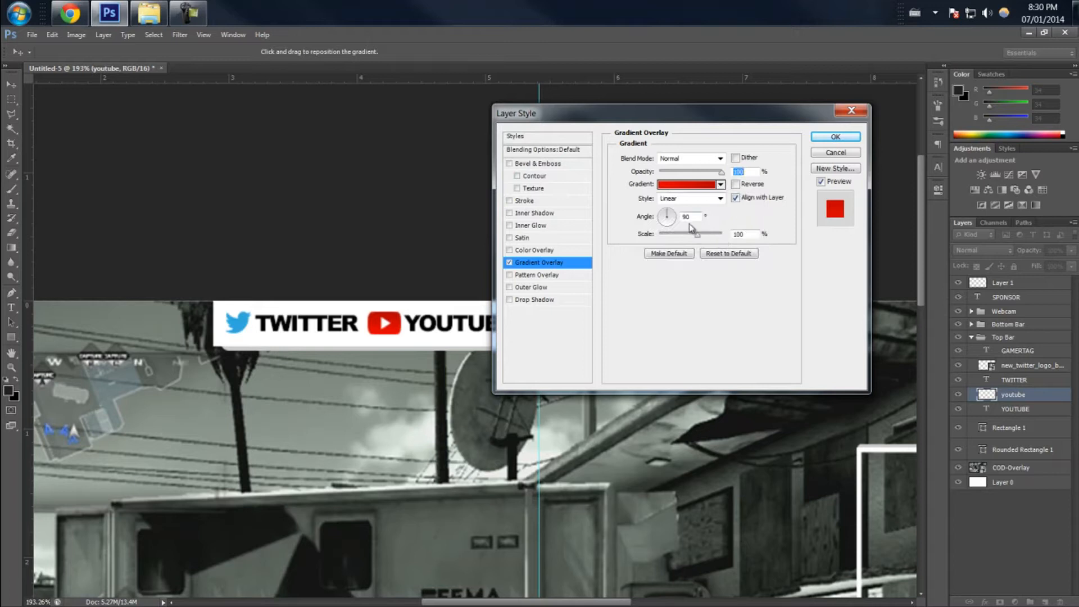
Try the Radial style for the overlay gradient, comparing it with and without Reverse.
{"action": "left_click", "coordinate": [735, 184]}
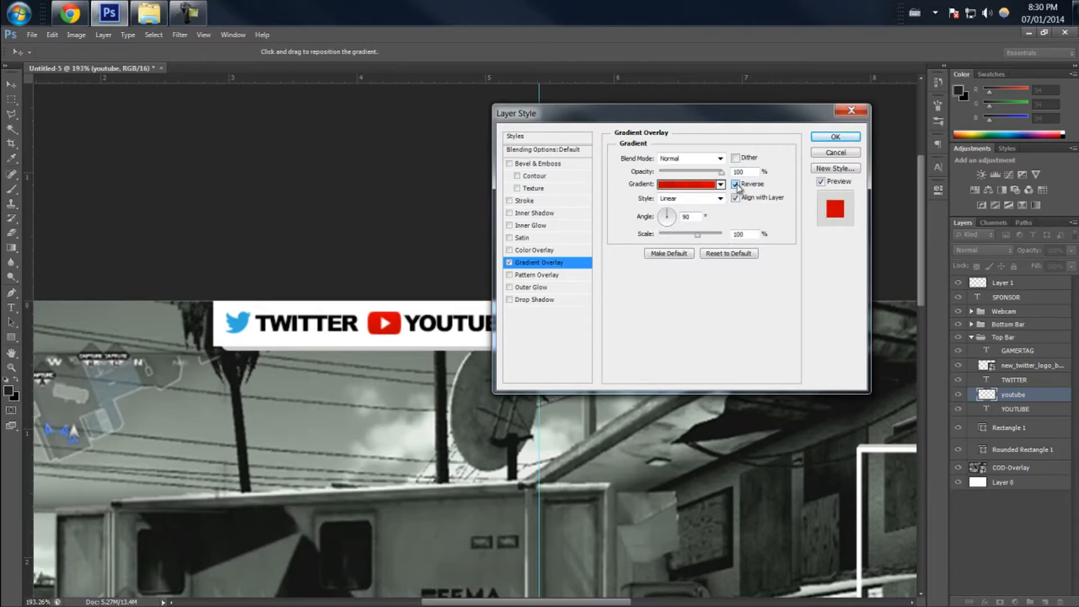
{"action": "left_click", "coordinate": [736, 185]}
{"action": "left_click", "coordinate": [720, 199]}
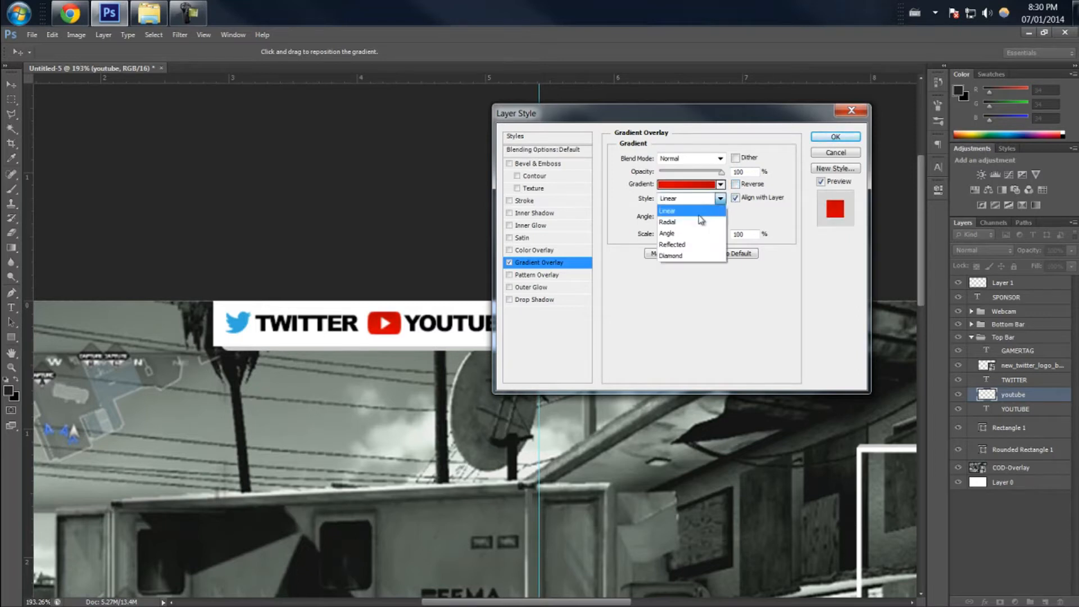
{"action": "left_click", "coordinate": [699, 222]}
{"action": "left_click", "coordinate": [736, 185]}
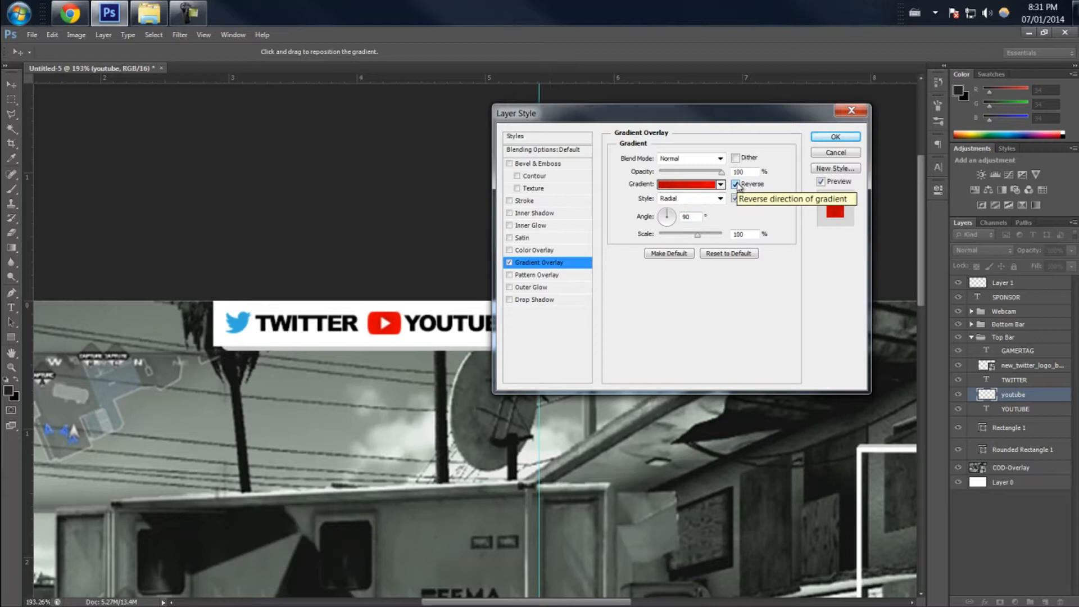
{"action": "left_click", "coordinate": [736, 186]}
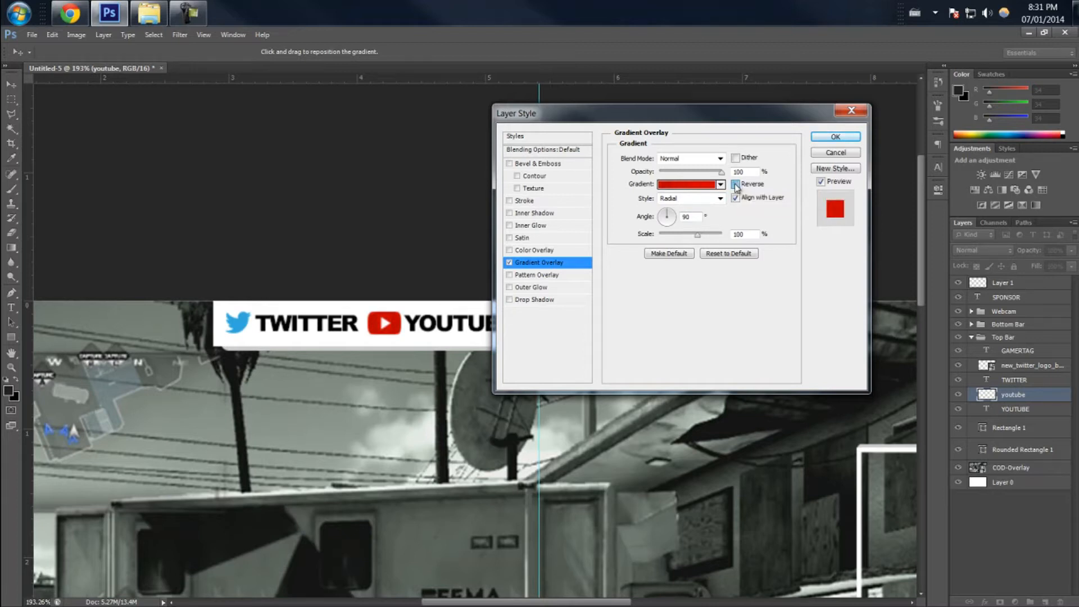
Turn on Reverse for the overlay gradient, try the Angle style, and set the style to Linear.
{"action": "left_click", "coordinate": [737, 185]}
{"action": "left_click", "coordinate": [721, 184]}
{"action": "left_click", "coordinate": [755, 252]}
{"action": "left_click", "coordinate": [718, 200]}
{"action": "left_click", "coordinate": [702, 235]}
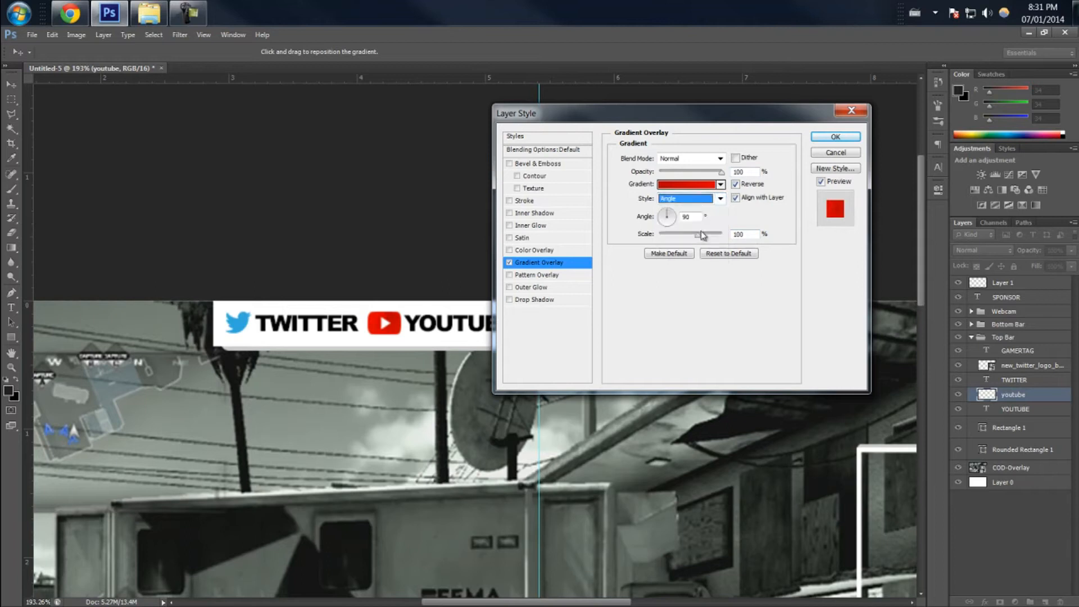
{"action": "left_click", "coordinate": [721, 198]}
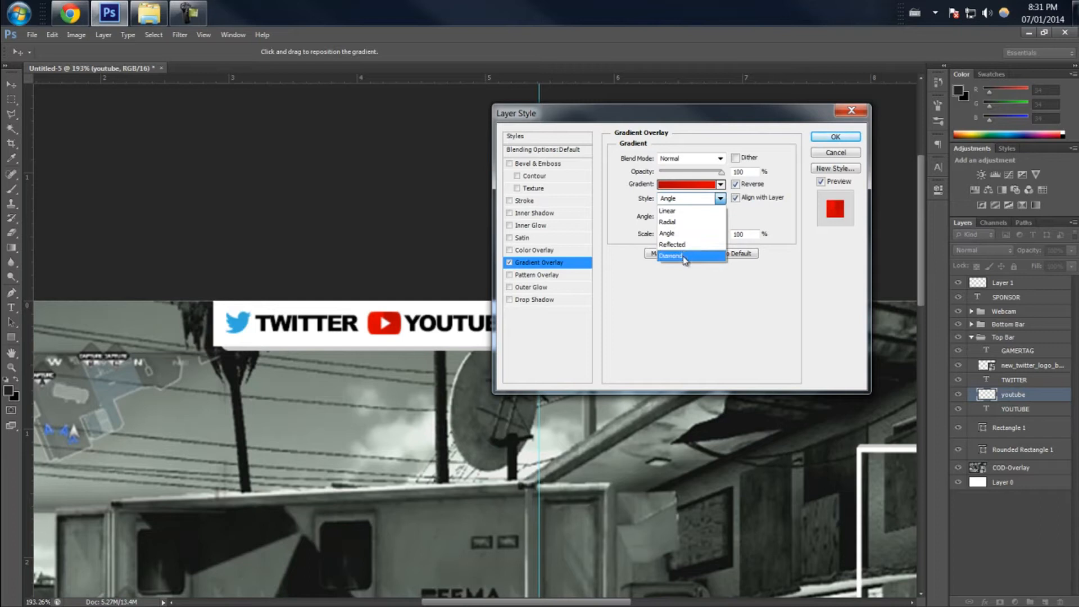
{"action": "left_click", "coordinate": [675, 211]}
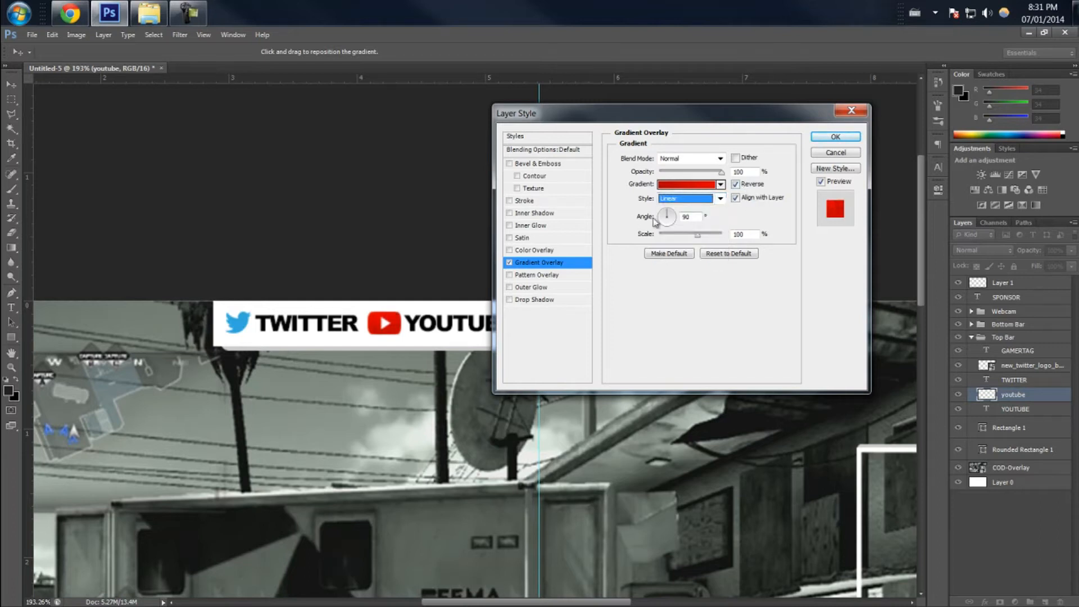
Compare the logo's gradient overlay without and with Reverse, keep Reverse on, and apply the layer style.
{"action": "left_click", "coordinate": [735, 185]}
{"action": "left_click", "coordinate": [736, 185]}
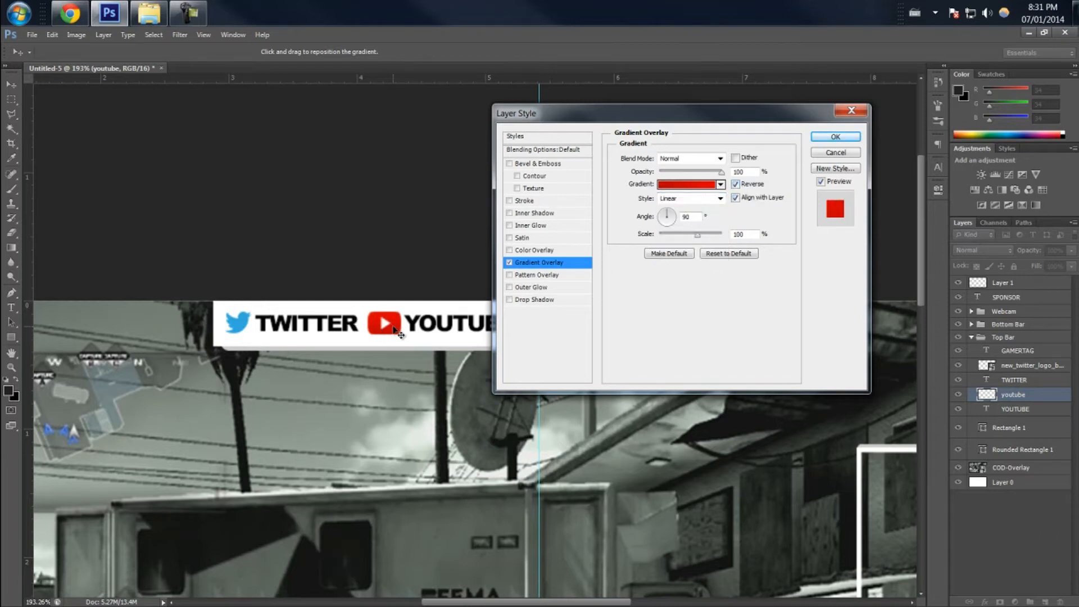
{"action": "left_click", "coordinate": [833, 139]}
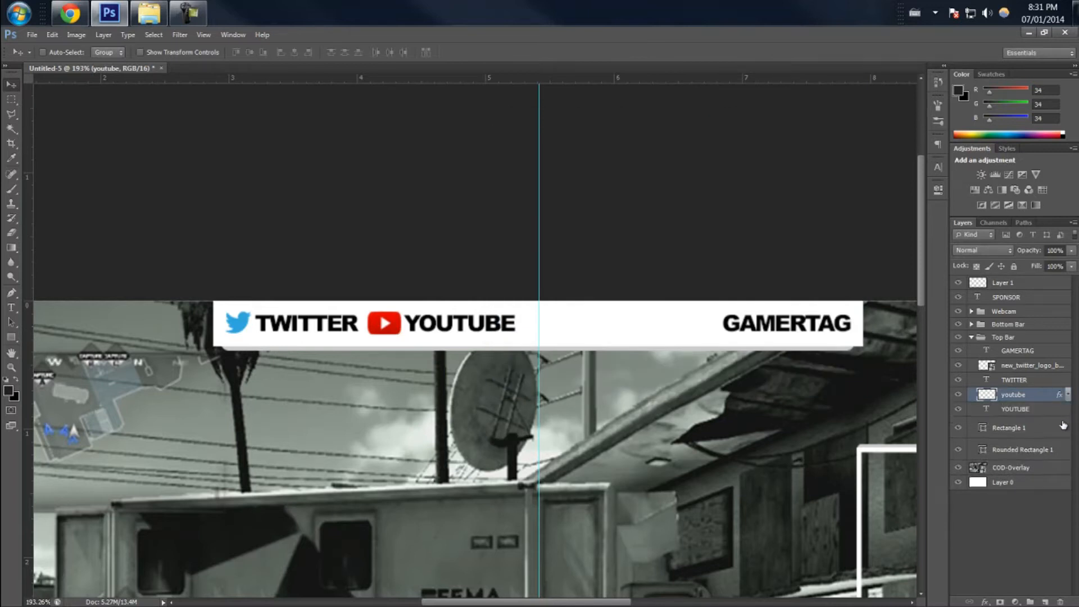
{"action": "left_click", "coordinate": [1064, 425]}
Add a gradient overlay with a saved blue gradient preset to the Twitter logo layer and collapse its effects list.
{"action": "left_click", "coordinate": [1061, 379]}
{"action": "double_click", "coordinate": [1051, 368]}
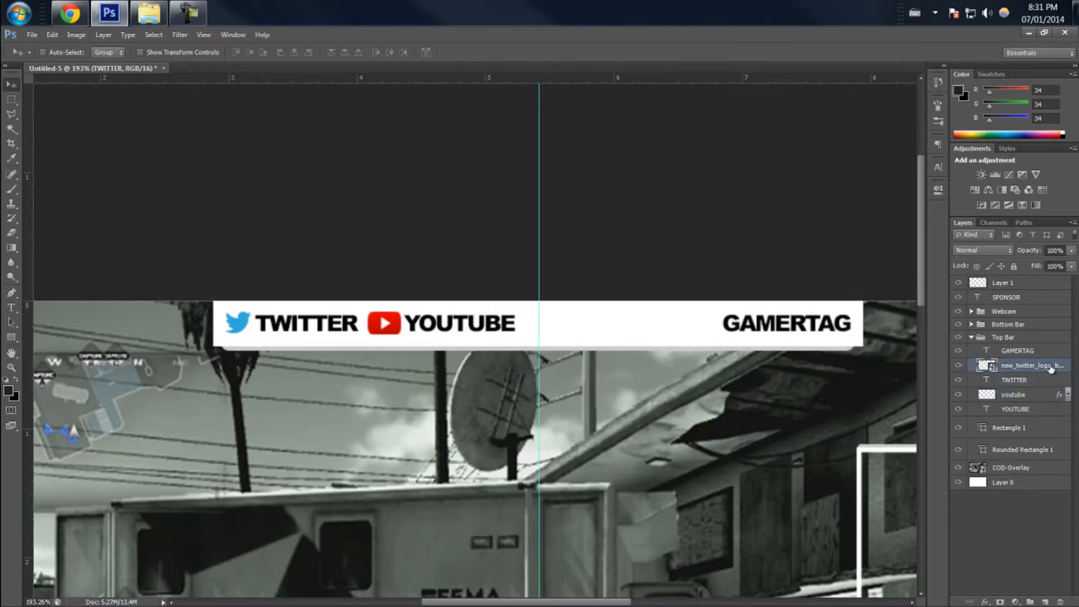
{"action": "left_click", "coordinate": [541, 263]}
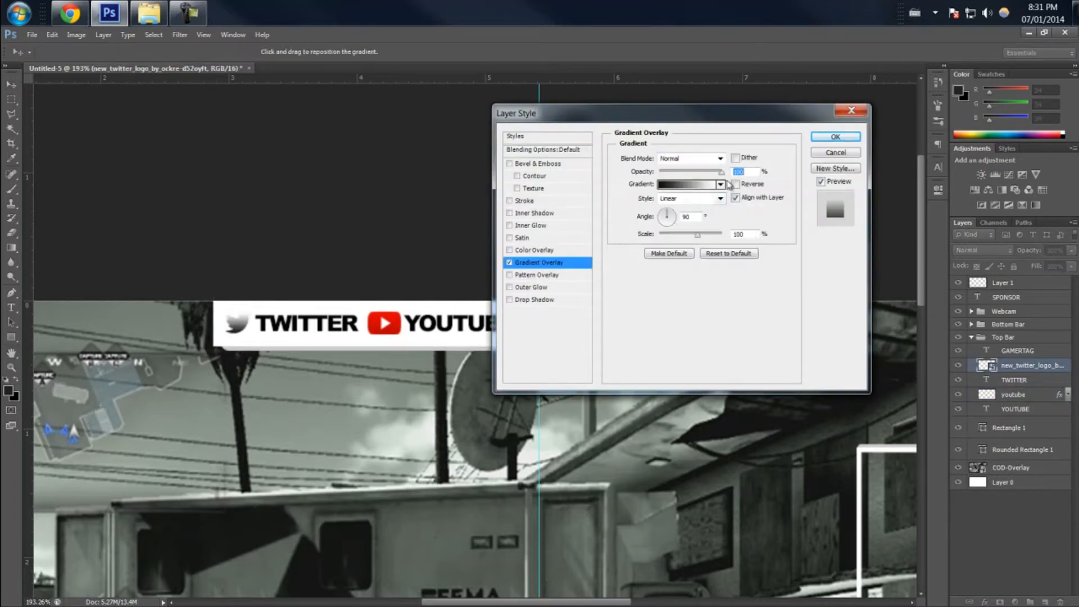
{"action": "left_click", "coordinate": [720, 185]}
{"action": "left_click", "coordinate": [712, 214]}
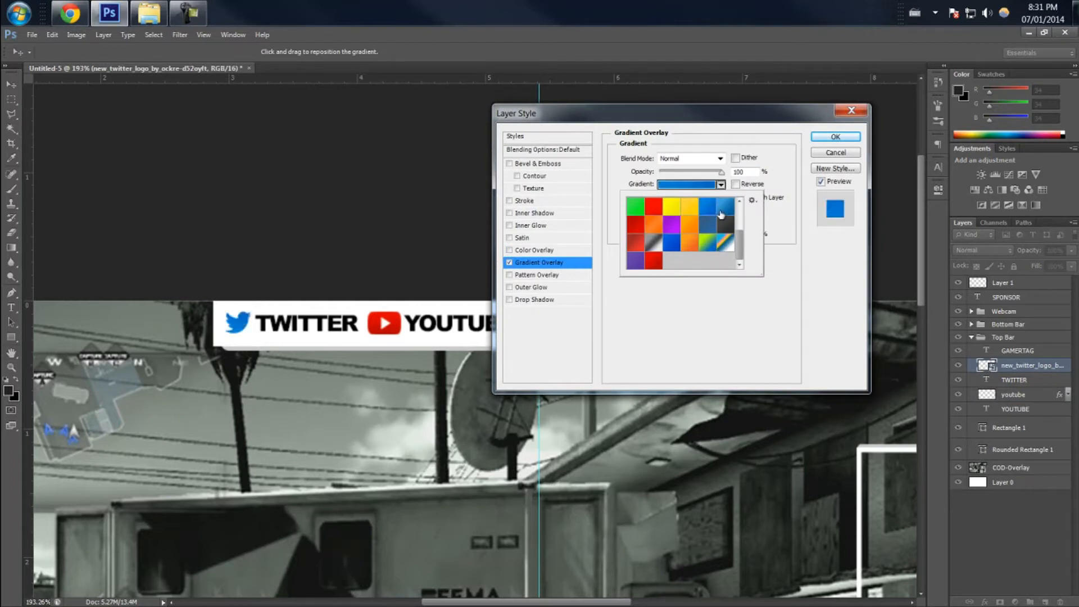
{"action": "left_click", "coordinate": [816, 281]}
{"action": "left_click", "coordinate": [835, 138]}
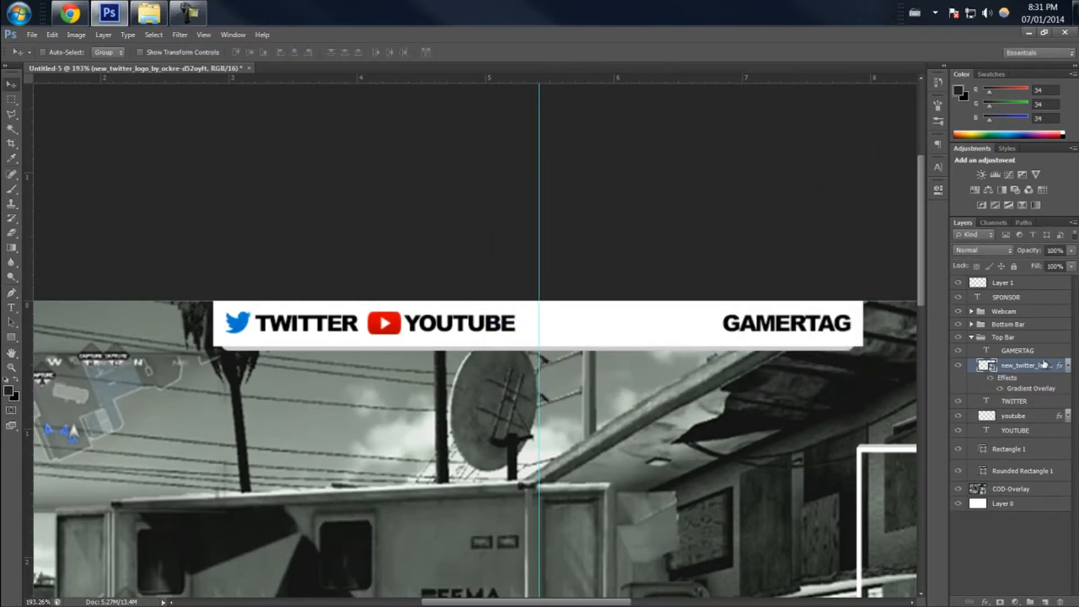
{"action": "left_click", "coordinate": [1068, 367]}
Examine the recoloured Twitter and YouTube logos within the whole overlay and up close in the top bar.
{"action": "left_click", "coordinate": [993, 349]}
{"action": "left_click", "coordinate": [1041, 295]}
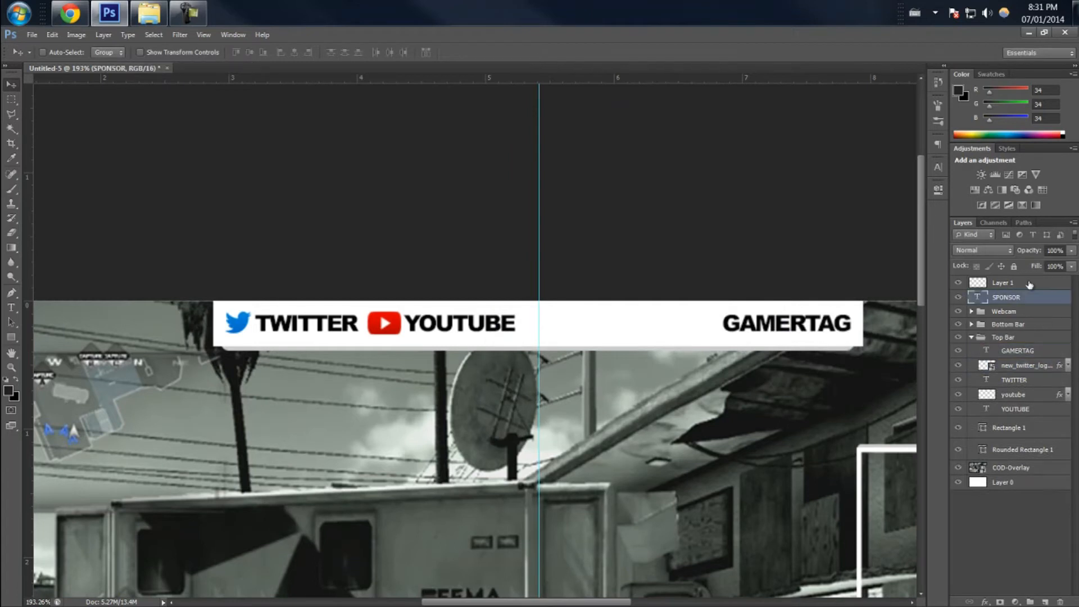
{"action": "left_click", "coordinate": [1025, 284]}
{"action": "scroll", "coordinate": [423, 390], "scroll_direction": "down", "scroll_amount": 4}
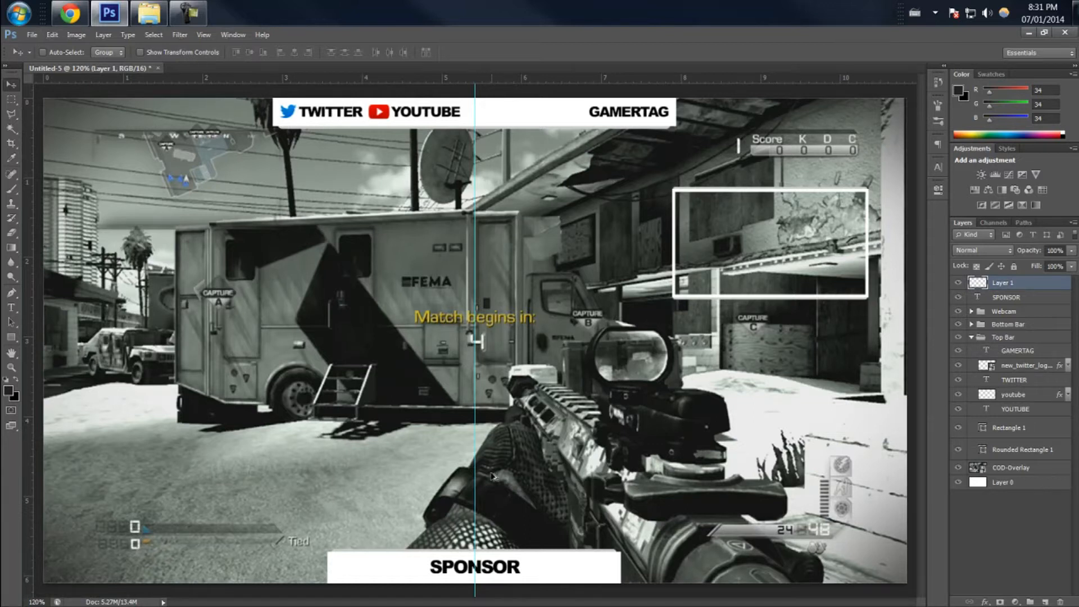
{"action": "scroll", "coordinate": [509, 161], "scroll_direction": "up", "scroll_amount": 3}
{"action": "scroll", "coordinate": [444, 247], "scroll_direction": "up", "scroll_amount": 4}
{"action": "scroll", "coordinate": [431, 274], "scroll_direction": "up", "scroll_amount": 2}
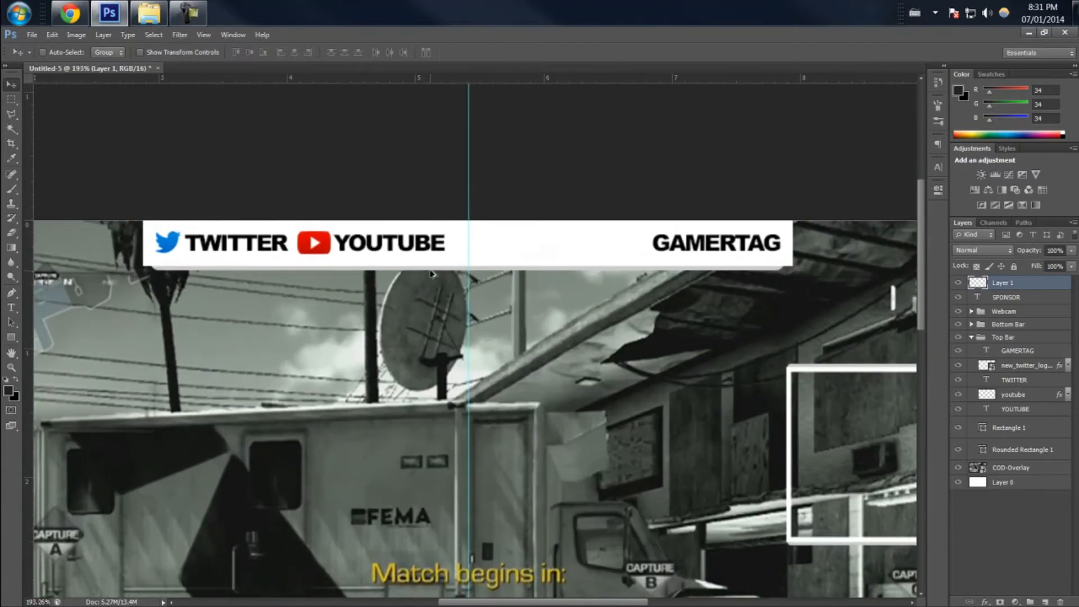
{"action": "scroll", "coordinate": [444, 275], "scroll_direction": "up", "scroll_amount": 1}
{"action": "scroll", "coordinate": [509, 311], "scroll_direction": "right", "scroll_amount": 1}
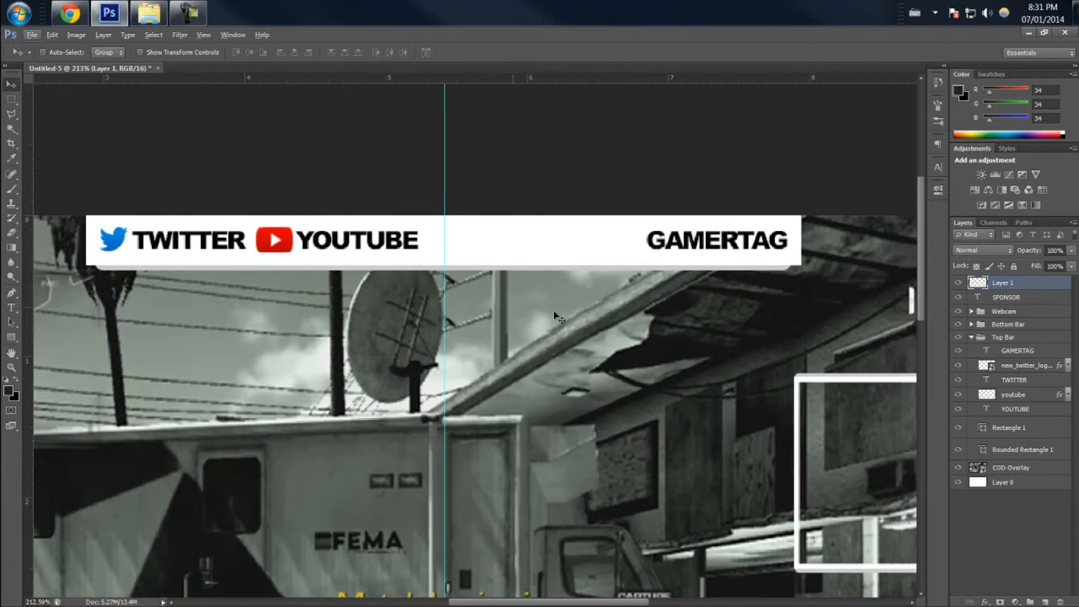
{"action": "left_click", "coordinate": [1030, 466]}
{"action": "left_click", "coordinate": [1035, 433]}
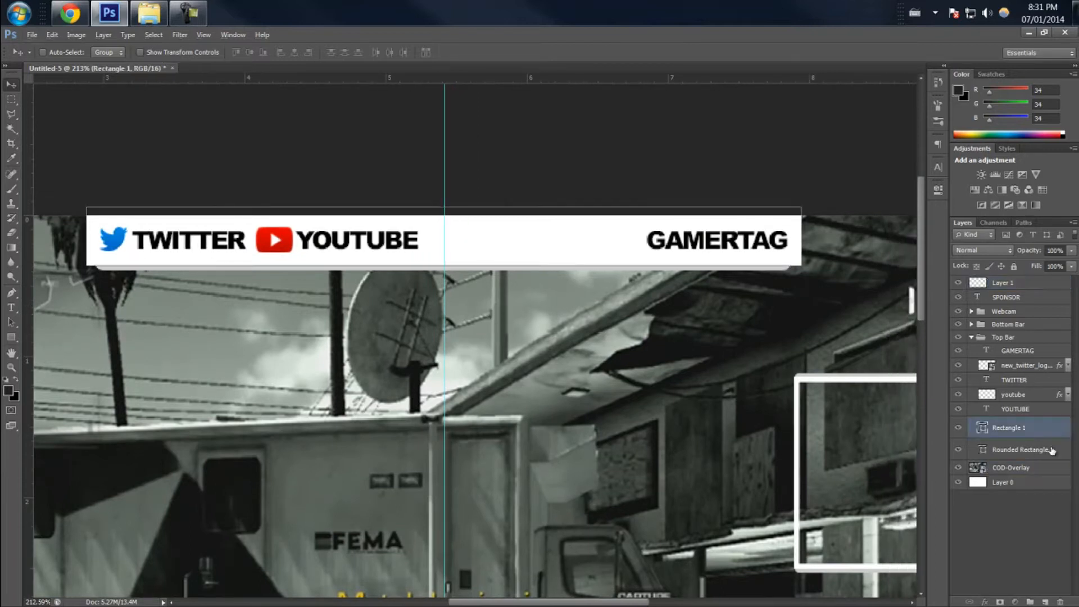
{"action": "double_click", "coordinate": [1063, 451]}
{"action": "key", "text": "Escape"}
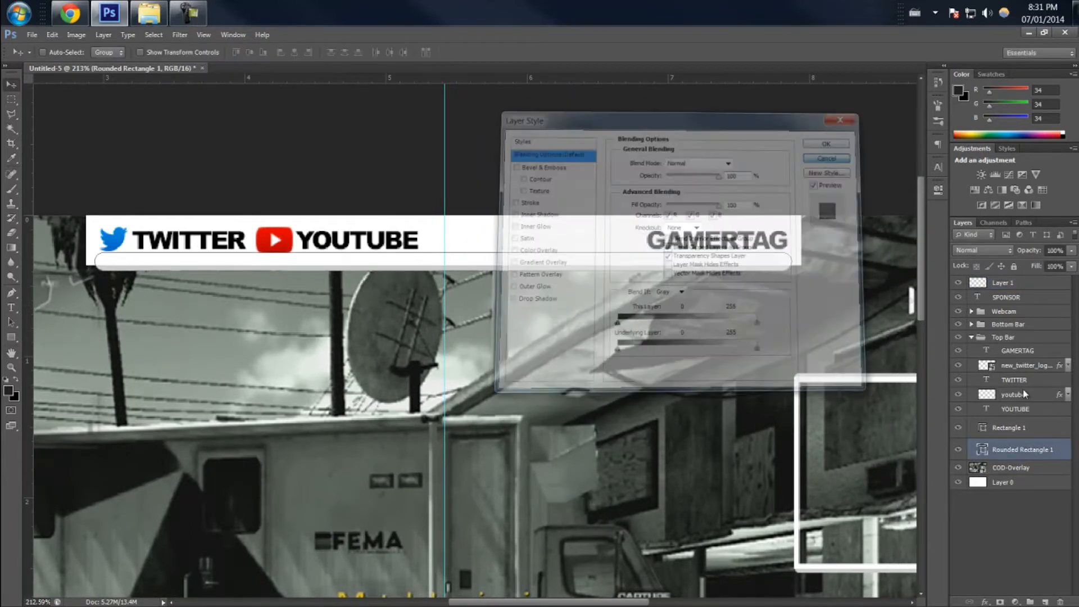
Add a gradient overlay with the saved dark grey gradient preset to the Rectangle 1 layer in the Top Bar group.
{"action": "double_click", "coordinate": [1059, 434]}
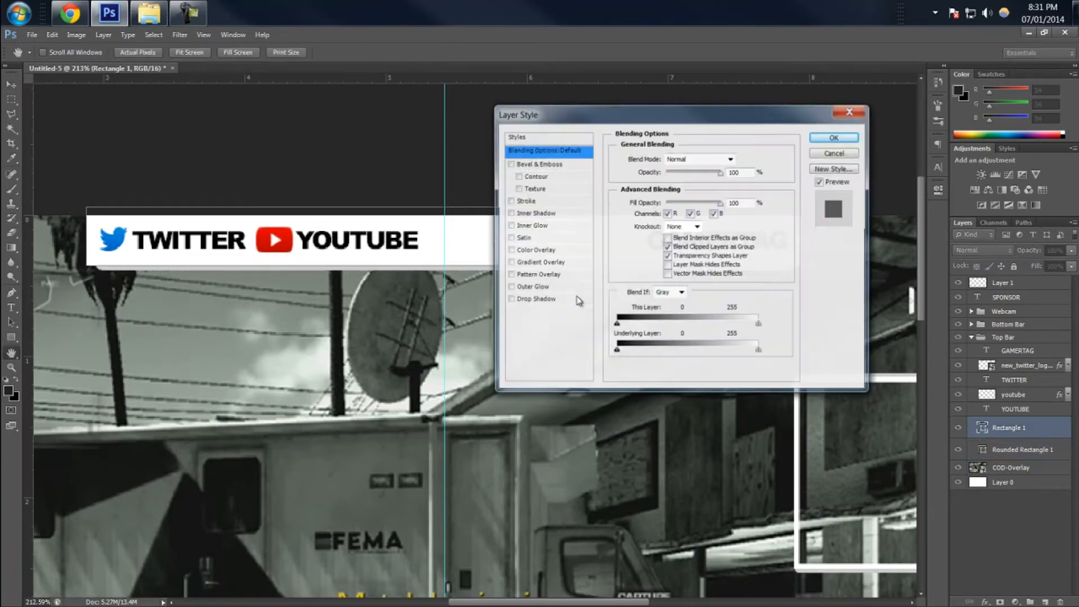
{"action": "left_click", "coordinate": [537, 263]}
{"action": "left_click", "coordinate": [720, 185]}
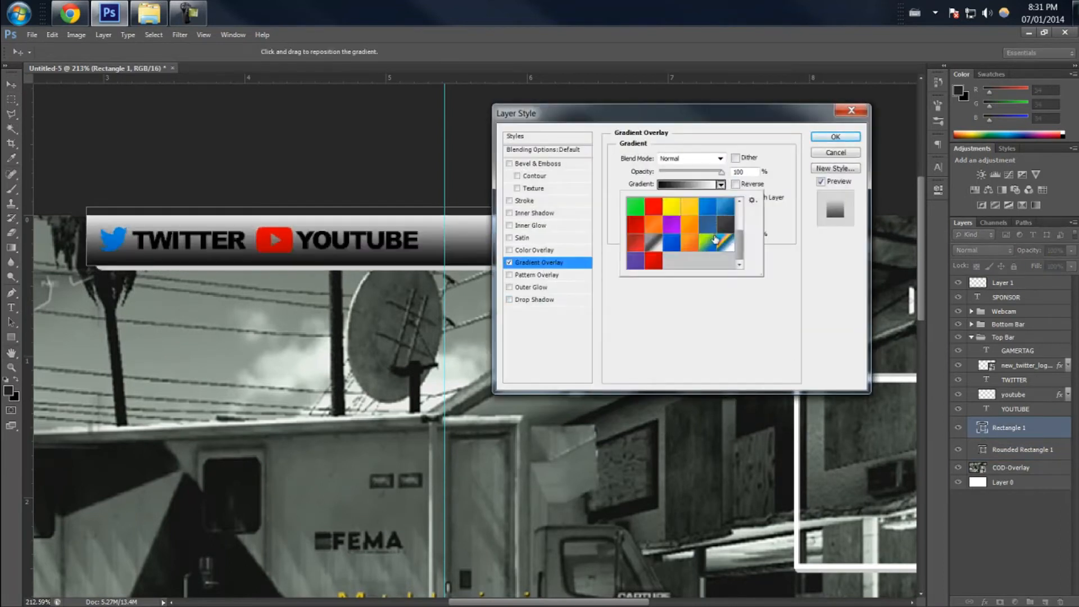
{"action": "left_click", "coordinate": [725, 229]}
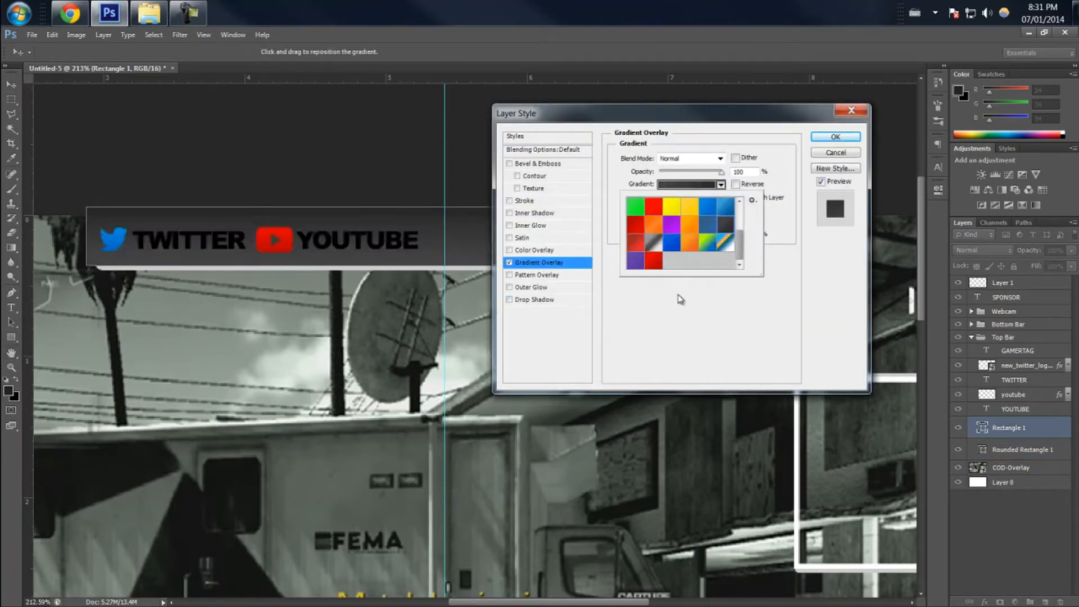
{"action": "left_click", "coordinate": [747, 308]}
Compare Rectangle 1's dark grey gradient with Reverse on and off, leave Reverse off, and apply the layer style.
{"action": "left_click", "coordinate": [735, 184]}
{"action": "left_click", "coordinate": [739, 186]}
{"action": "left_click", "coordinate": [739, 187]}
{"action": "left_click", "coordinate": [739, 186]}
{"action": "left_click", "coordinate": [836, 137]}
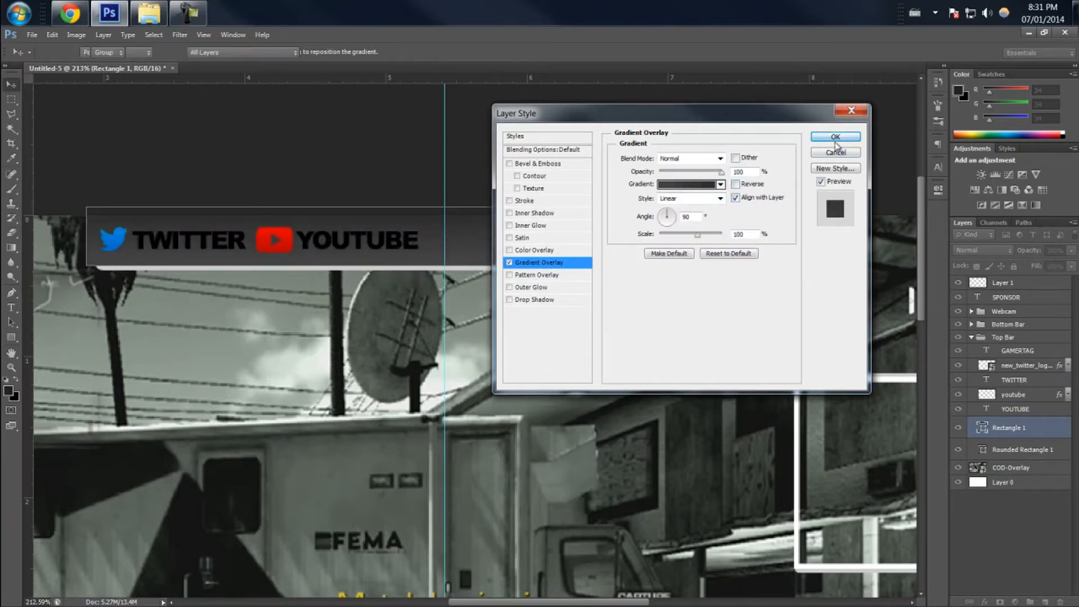
Reopen Rectangle 1's gradient overlay, compare Reverse on and off again, apply the style, and collapse the layer's effects list.
{"action": "double_click", "coordinate": [1059, 430]}
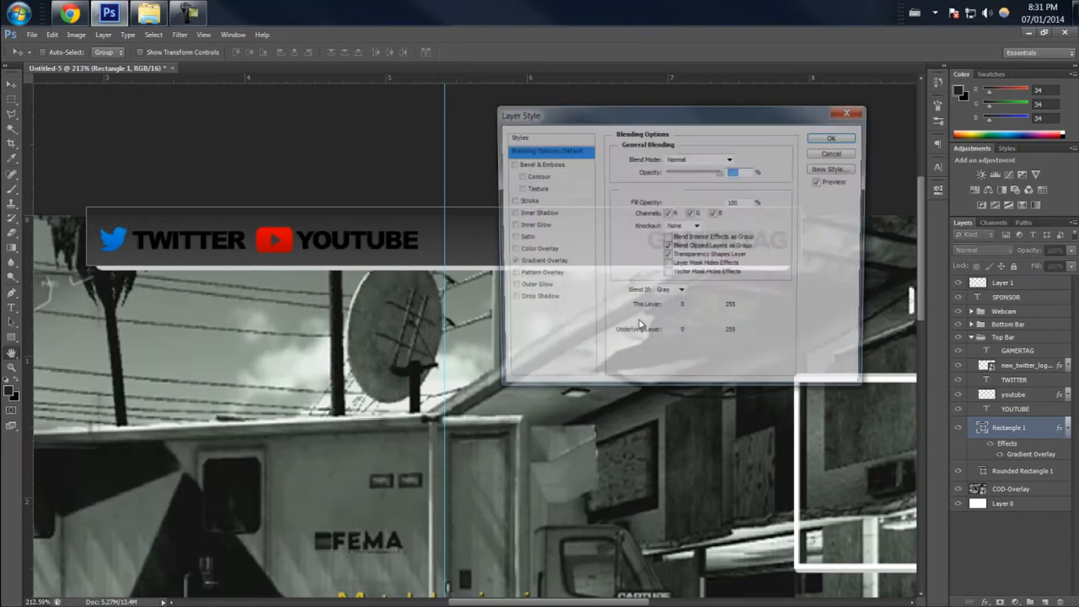
{"action": "left_click", "coordinate": [539, 263]}
{"action": "left_click", "coordinate": [736, 185]}
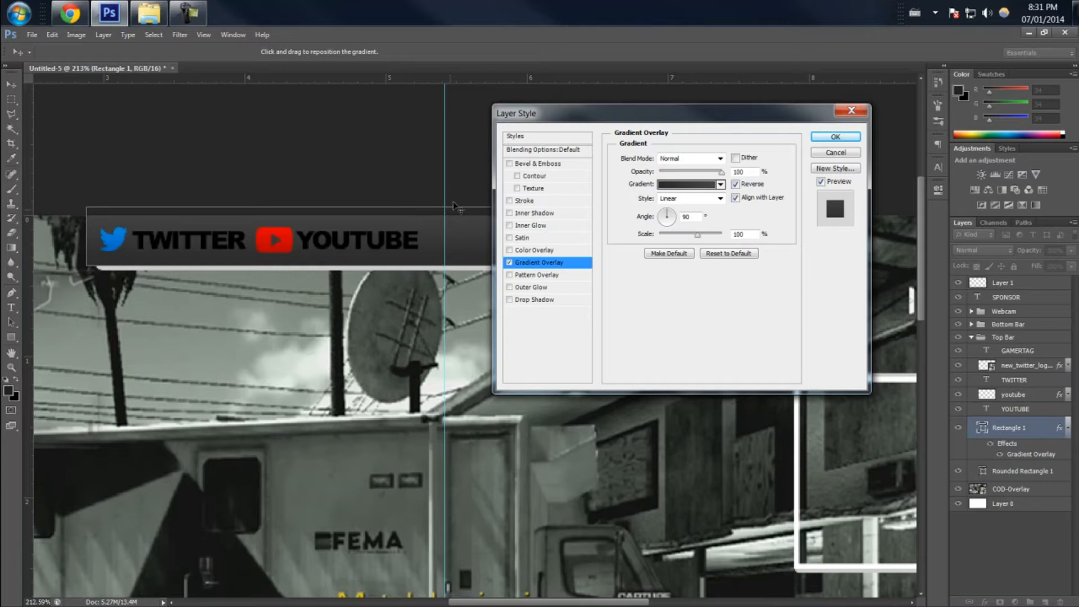
{"action": "left_click", "coordinate": [736, 197]}
{"action": "left_click", "coordinate": [736, 184]}
{"action": "left_click", "coordinate": [836, 137]}
{"action": "scroll", "coordinate": [484, 308], "scroll_direction": "down", "scroll_amount": 5}
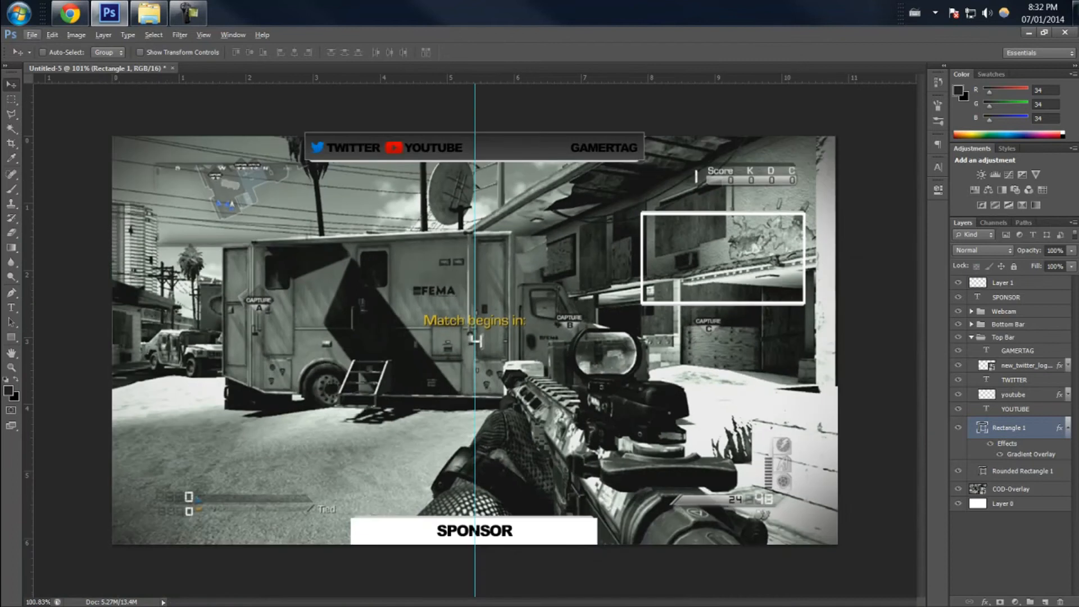
{"action": "left_click", "coordinate": [1067, 434]}
Give the Rounded Rectangle 1 layer a gradient overlay using the saved dark grey gradient preset.
{"action": "left_click", "coordinate": [1021, 450]}
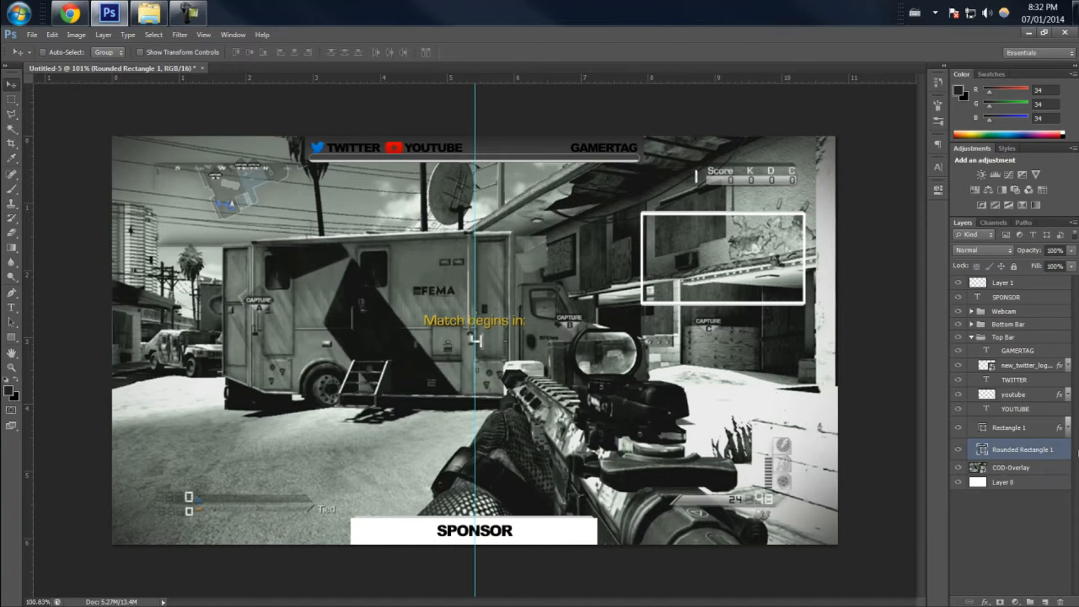
{"action": "double_click", "coordinate": [1064, 457]}
{"action": "left_click", "coordinate": [540, 262]}
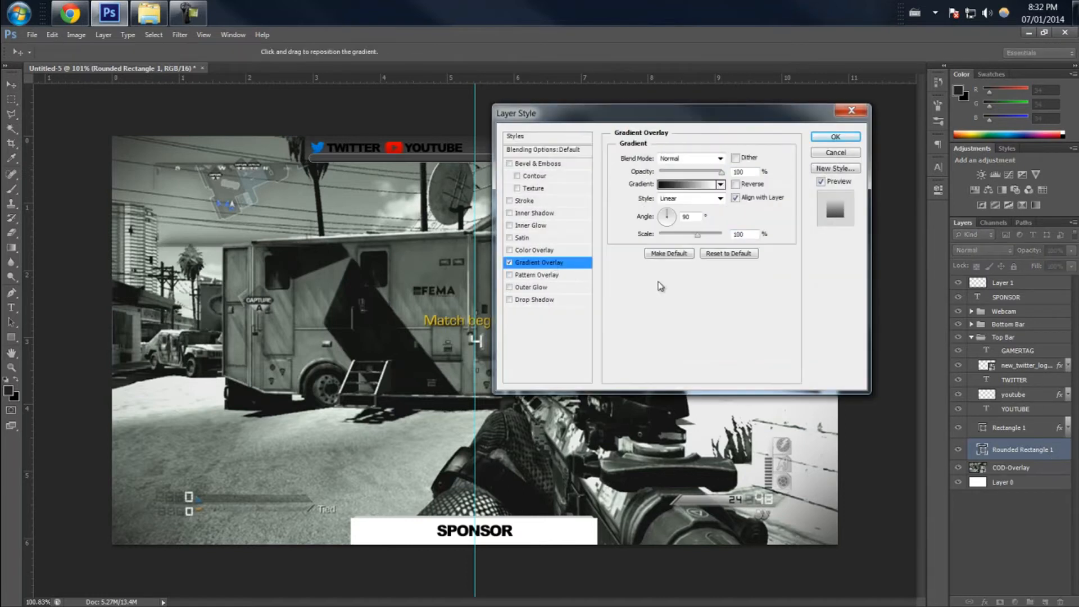
{"action": "left_click", "coordinate": [720, 184]}
{"action": "left_click", "coordinate": [726, 224]}
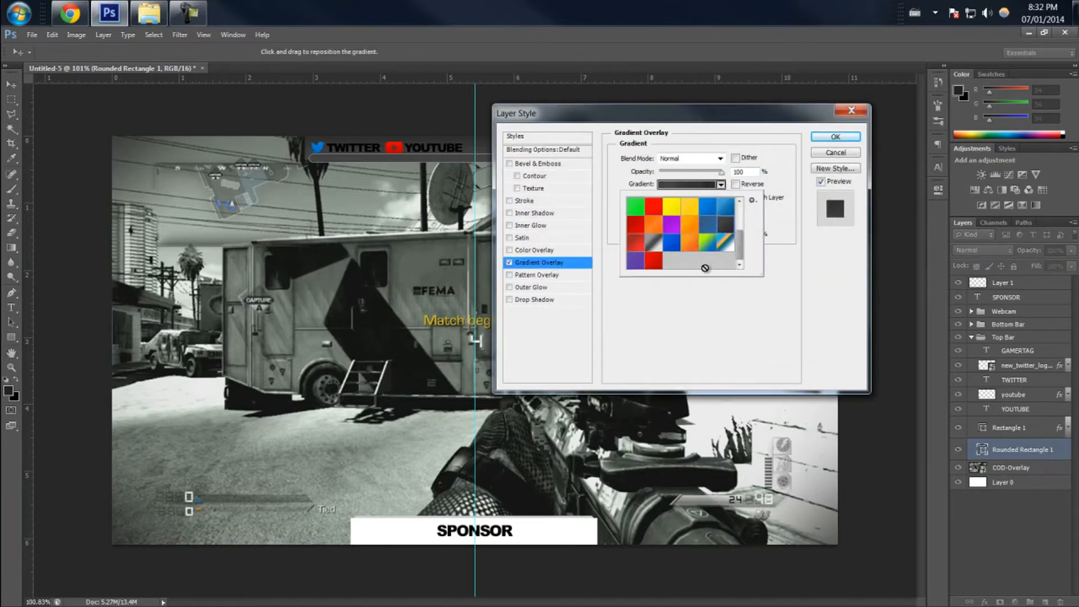
{"action": "left_click", "coordinate": [744, 331]}
Edit Rounded Rectangle 1's gradient, setting its end colour stop at 100% to black 000000.
{"action": "left_click", "coordinate": [705, 185]}
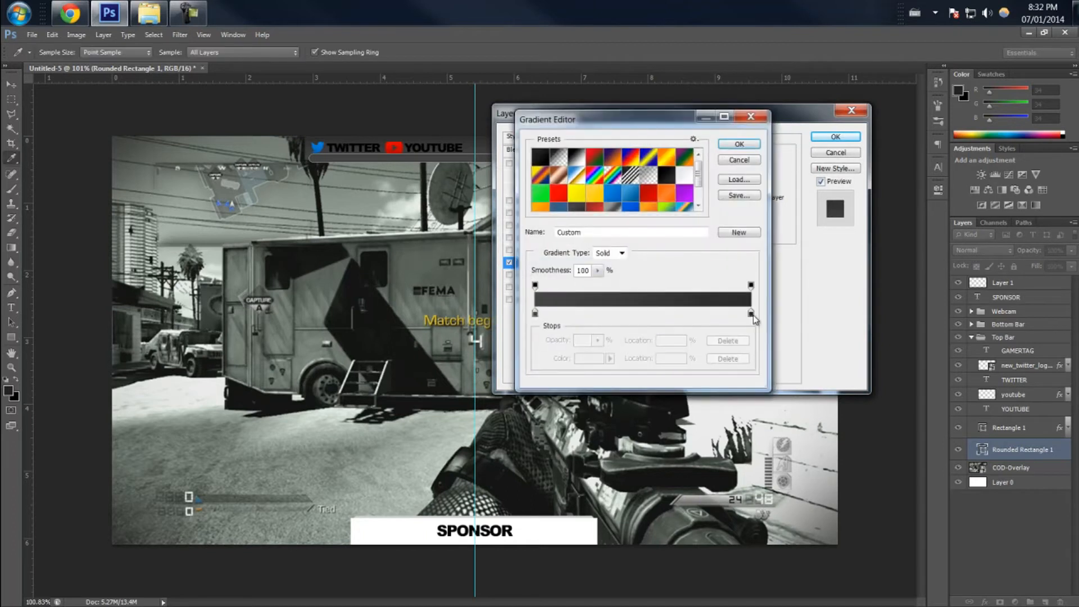
{"action": "double_click", "coordinate": [751, 314]}
{"action": "left_click_drag", "start_coordinate": [635, 273], "coordinate": [589, 310]}
{"action": "left_click", "coordinate": [894, 147]}
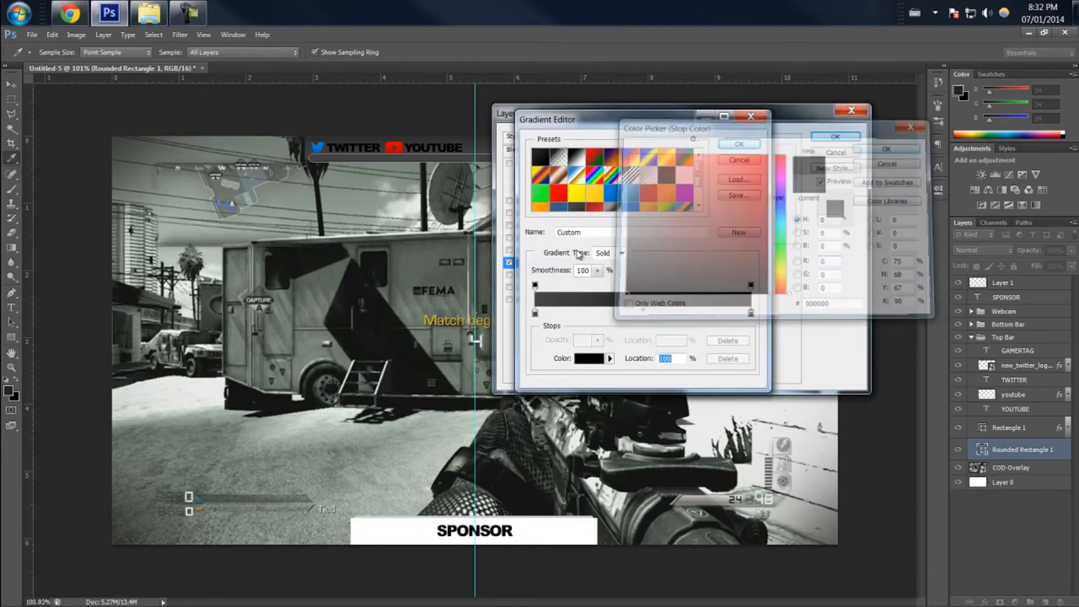
Darken the gradient's start colour stop at 0% to near-black, apply the gradient and layer style, and collapse Rounded Rectangle 1's effects list.
{"action": "left_click", "coordinate": [535, 312]}
{"action": "left_click", "coordinate": [590, 358]}
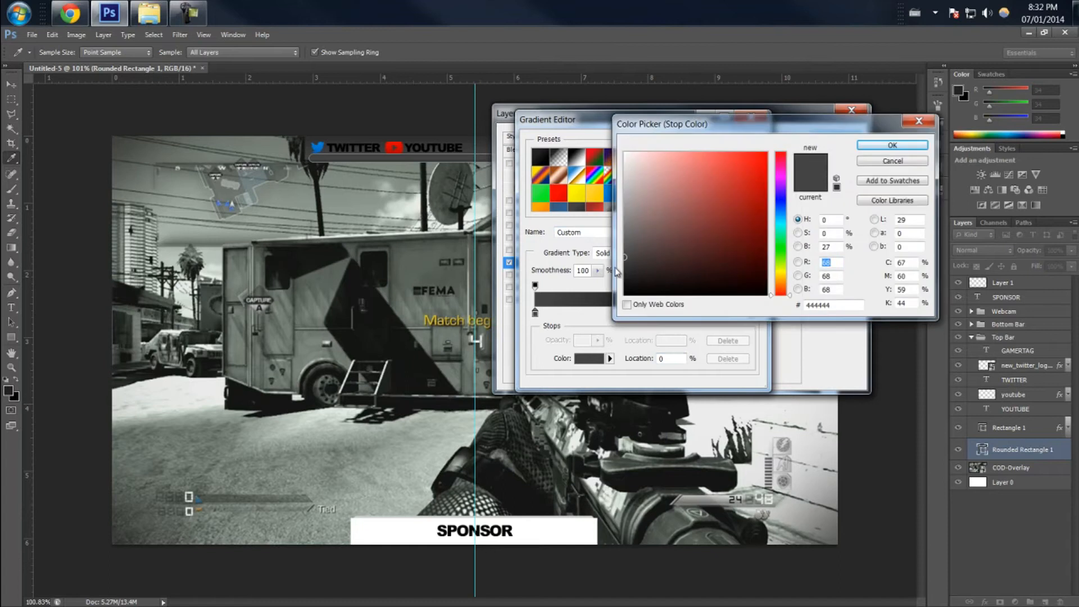
{"action": "left_click_drag", "start_coordinate": [623, 278], "coordinate": [624, 288]}
{"action": "left_click", "coordinate": [900, 145]}
{"action": "left_click", "coordinate": [753, 148]}
{"action": "left_click", "coordinate": [835, 137]}
{"action": "scroll", "coordinate": [484, 184], "scroll_direction": "up", "scroll_amount": 3}
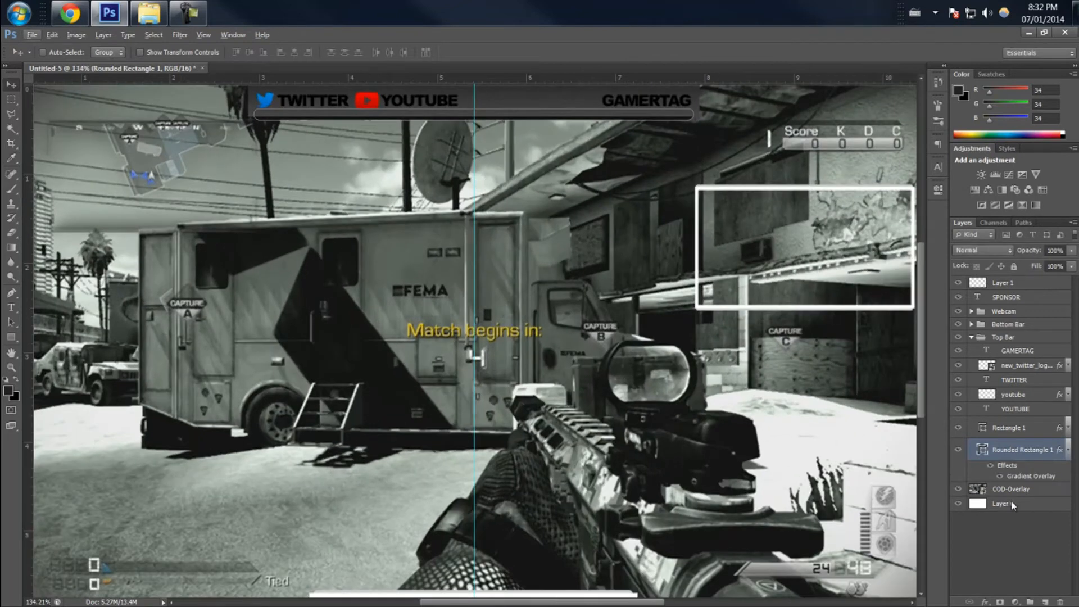
{"action": "left_click", "coordinate": [1068, 452]}
Save Rounded Rectangle 1's near-black overlay gradient as a new gradient preset and accept the layer style.
{"action": "left_click", "coordinate": [1043, 534]}
{"action": "scroll", "coordinate": [624, 255], "scroll_direction": "up", "scroll_amount": 5}
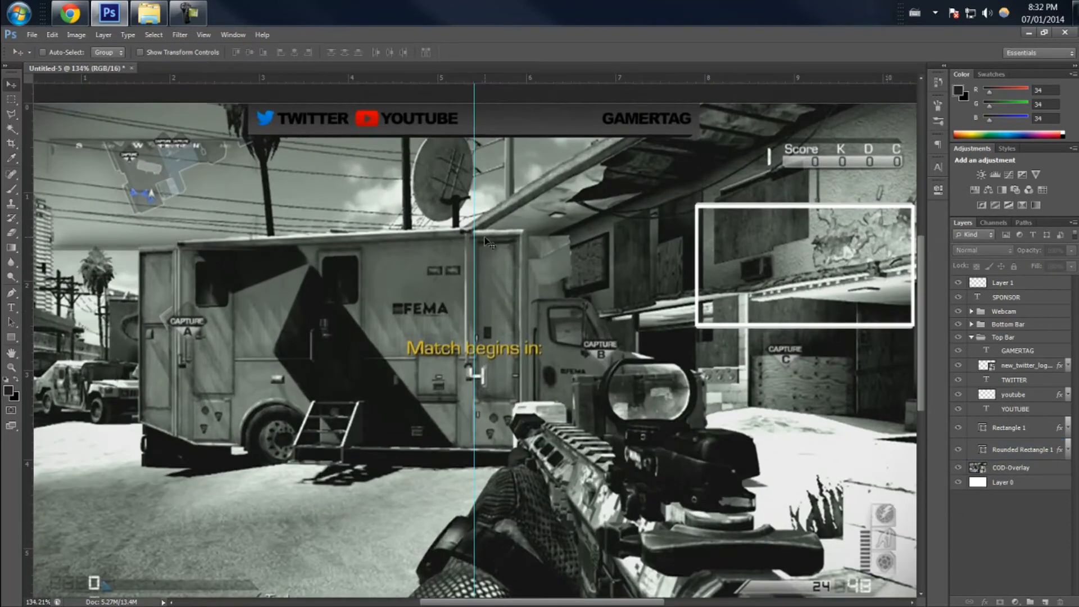
{"action": "scroll", "coordinate": [626, 254], "scroll_direction": "down", "scroll_amount": 10}
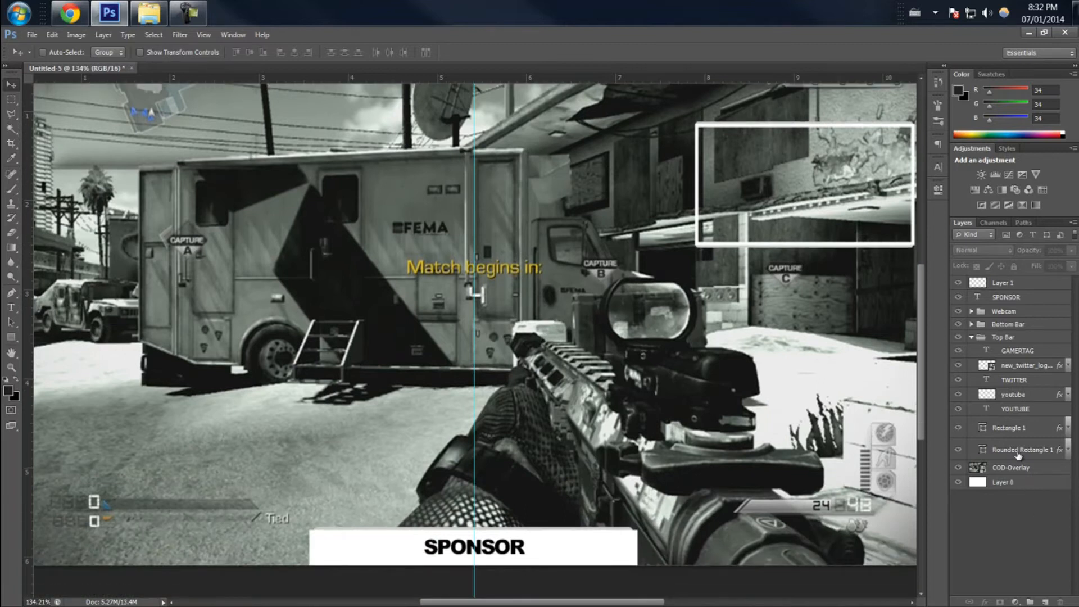
{"action": "left_click", "coordinate": [1063, 456]}
{"action": "double_click", "coordinate": [1063, 455]}
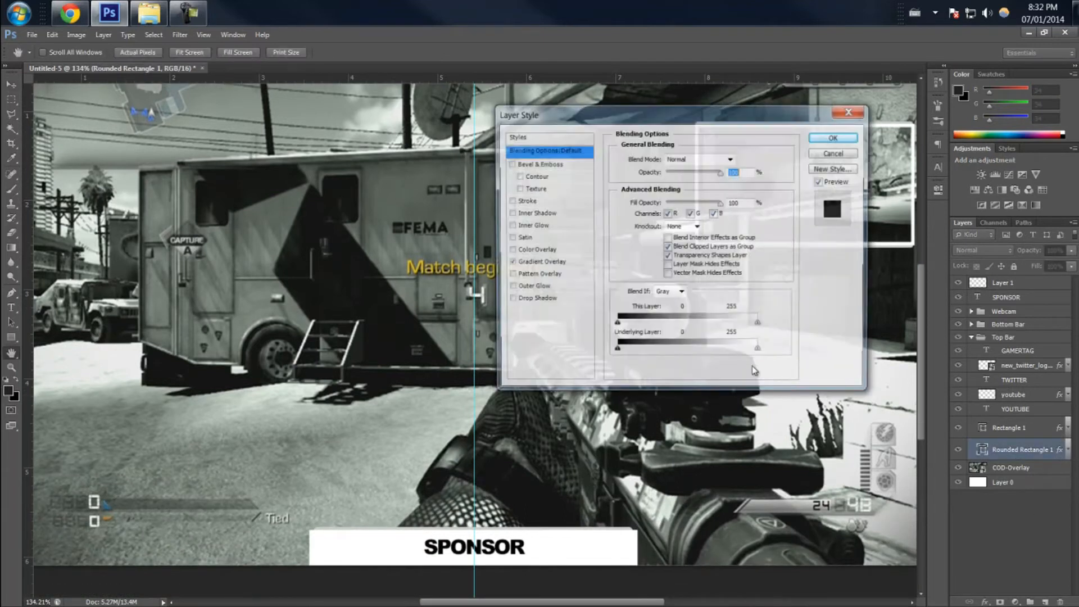
{"action": "left_click", "coordinate": [540, 263]}
{"action": "left_click", "coordinate": [720, 185]}
{"action": "left_click", "coordinate": [752, 200]}
{"action": "left_click", "coordinate": [787, 212]}
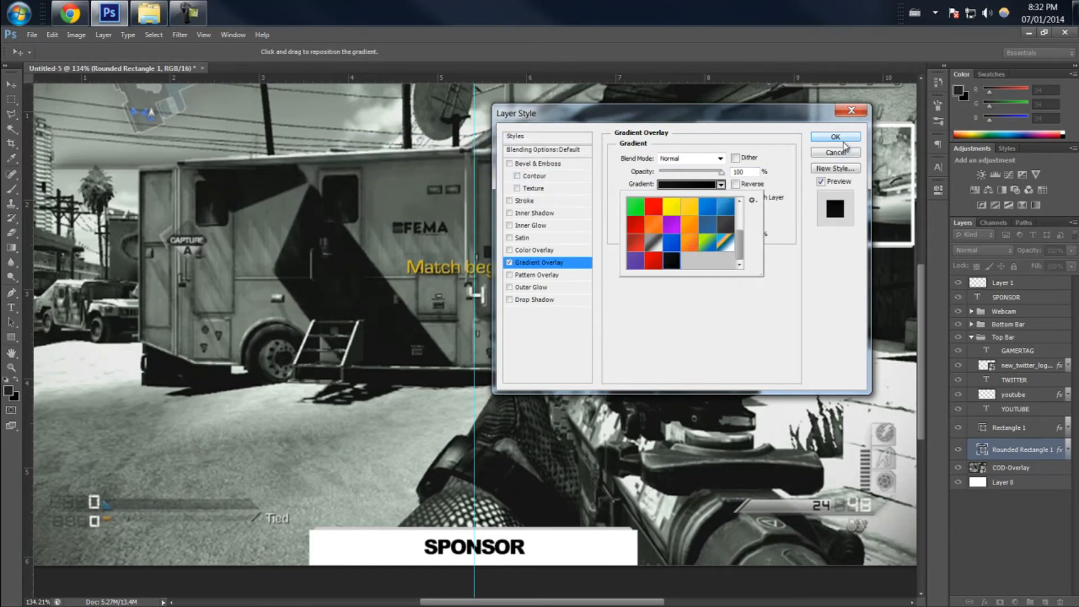
{"action": "left_click", "coordinate": [847, 138]}
Collapse the Top Bar layer group and expand the Bottom Bar group.
{"action": "left_click", "coordinate": [994, 339]}
{"action": "left_click", "coordinate": [972, 337]}
{"action": "left_click", "coordinate": [972, 324]}
Give Rounded Rectangle 1 copy in the Bottom Bar group the near-black preset gradient overlay with Reverse on, and collapse its effects list.
{"action": "left_click", "coordinate": [1028, 364]}
{"action": "double_click", "coordinate": [1060, 360]}
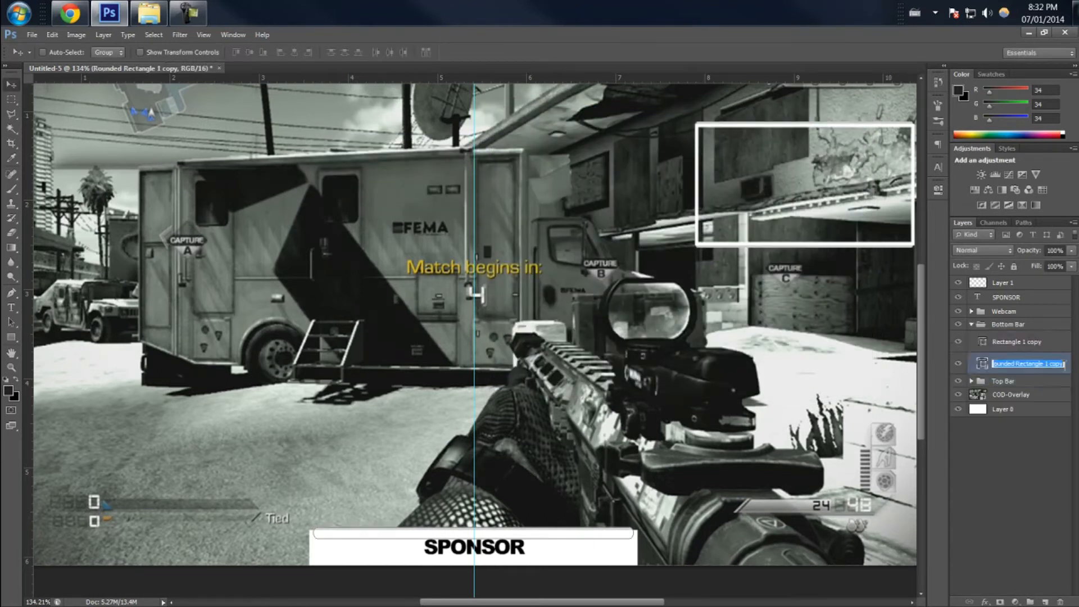
{"action": "left_click", "coordinate": [1068, 372]}
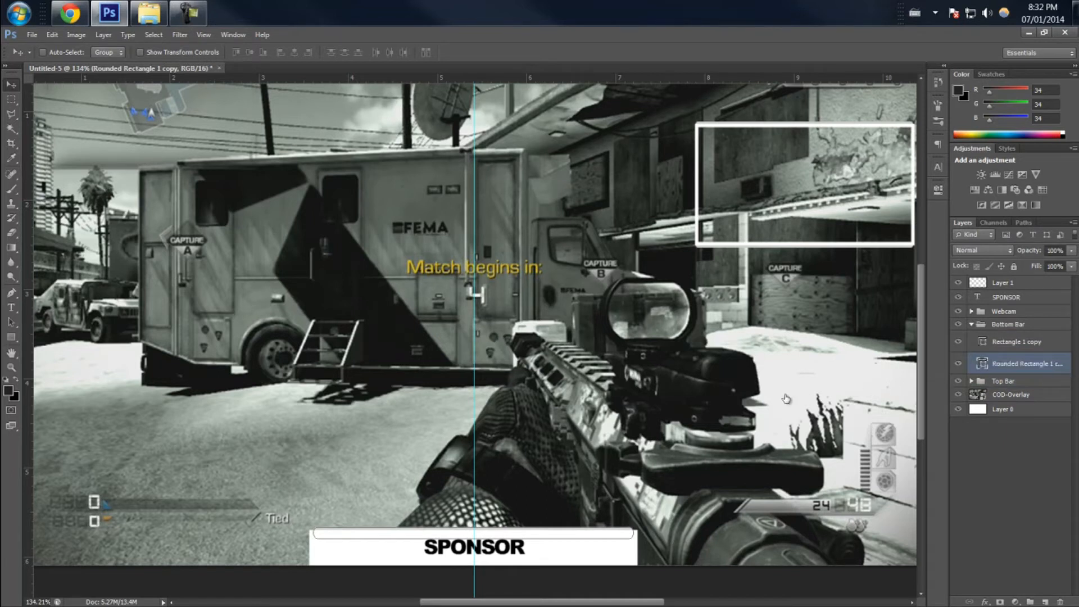
{"action": "left_click", "coordinate": [539, 263]}
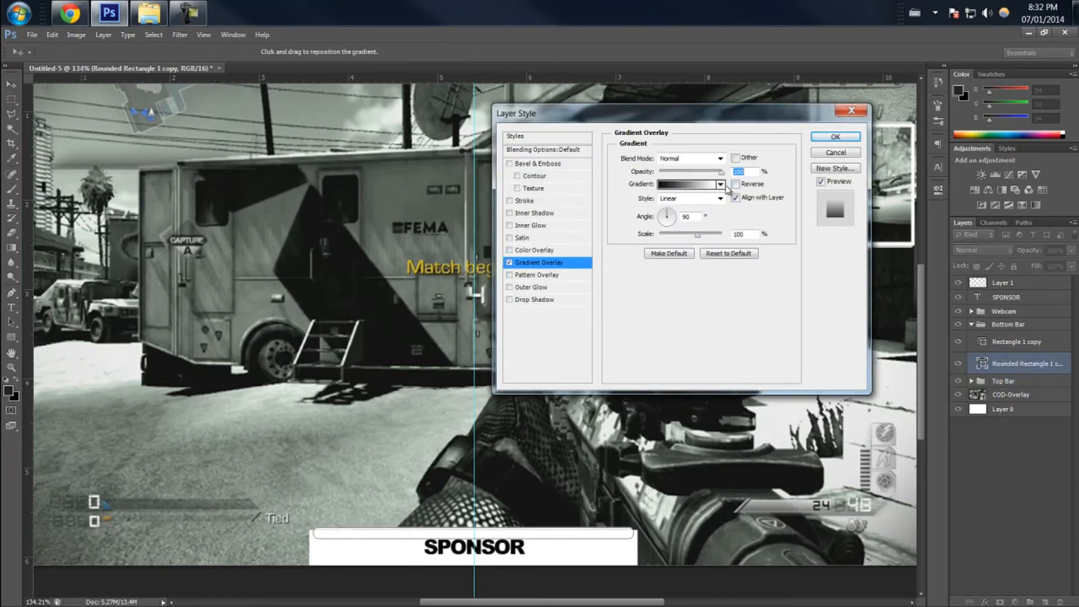
{"action": "left_click", "coordinate": [703, 185]}
{"action": "left_click", "coordinate": [577, 202]}
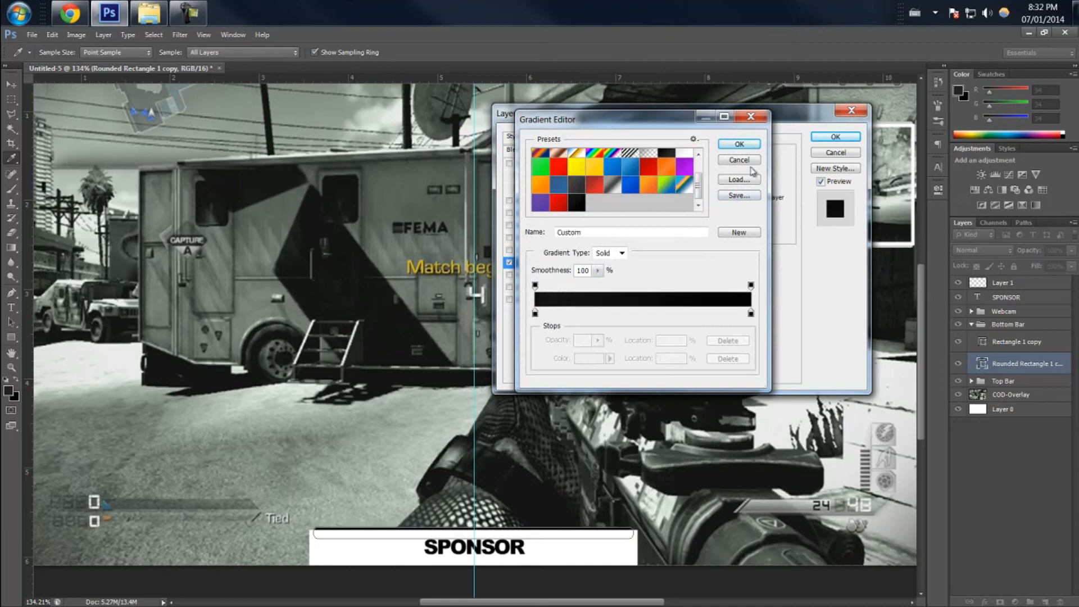
{"action": "left_click", "coordinate": [740, 144]}
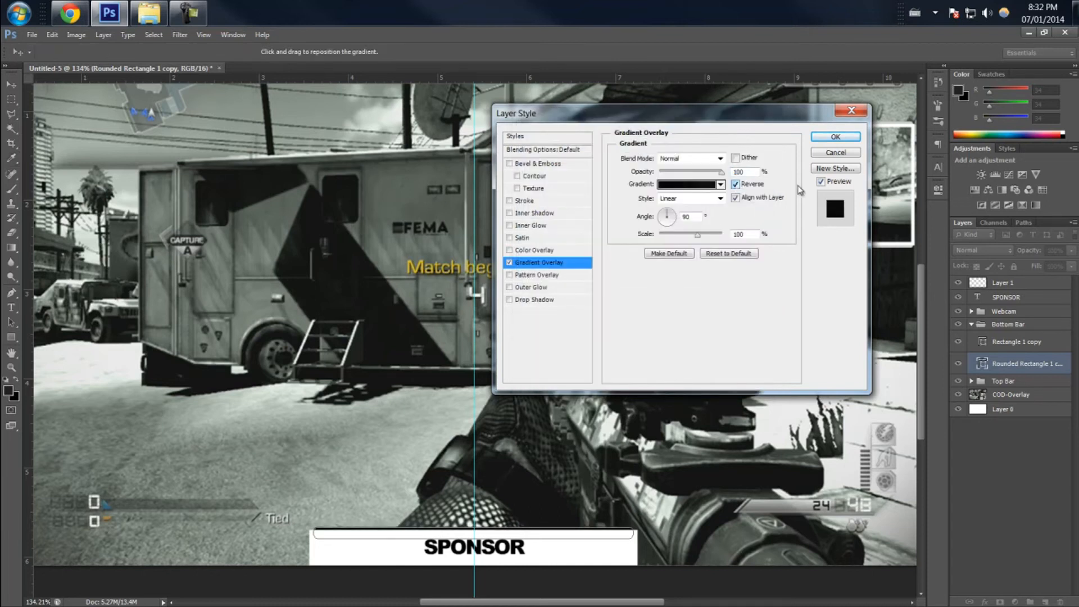
{"action": "left_click", "coordinate": [835, 136]}
{"action": "left_click", "coordinate": [1068, 364]}
{"action": "left_click", "coordinate": [1067, 349]}
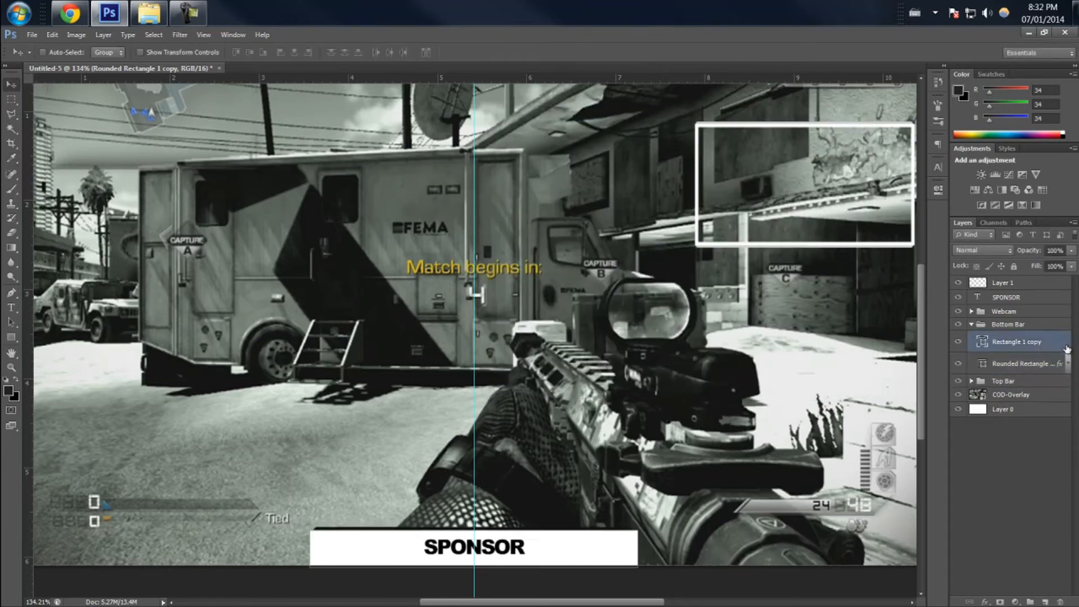
{"action": "double_click", "coordinate": [1068, 349]}
{"action": "left_click", "coordinate": [832, 155]}
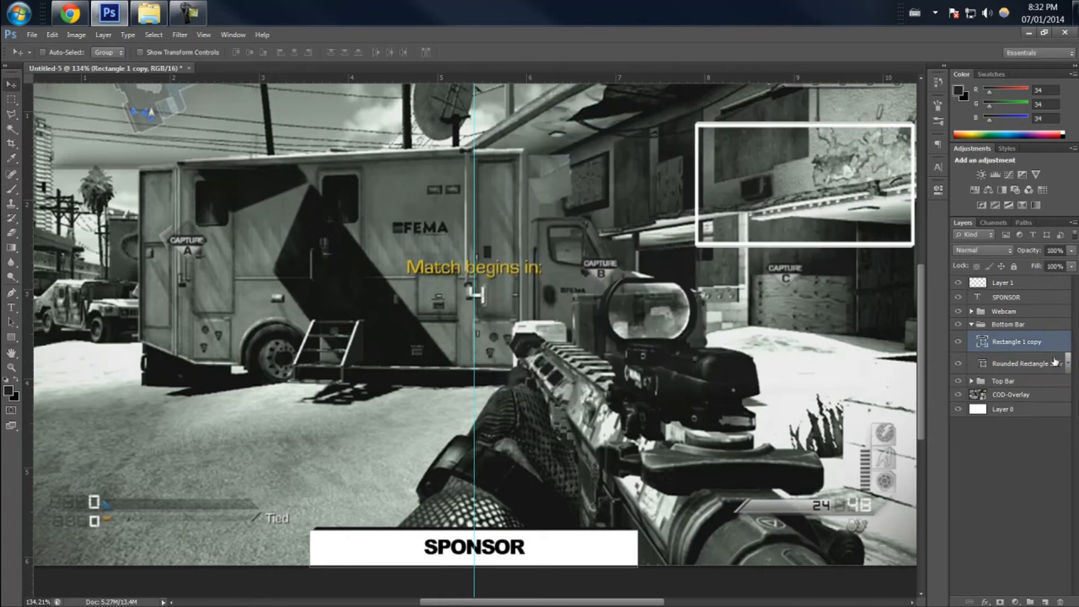
Compare Rounded Rectangle 1 copy's overlay gradient with Reverse off and on, and accept the layer style.
{"action": "left_click", "coordinate": [1067, 364]}
{"action": "double_click", "coordinate": [1065, 367]}
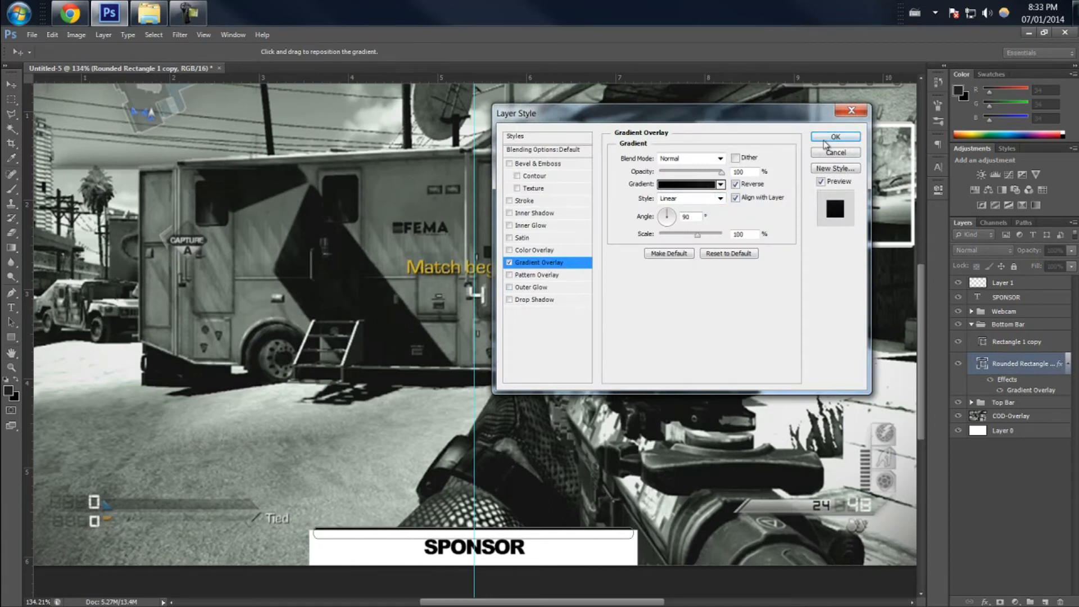
{"action": "left_click", "coordinate": [736, 185]}
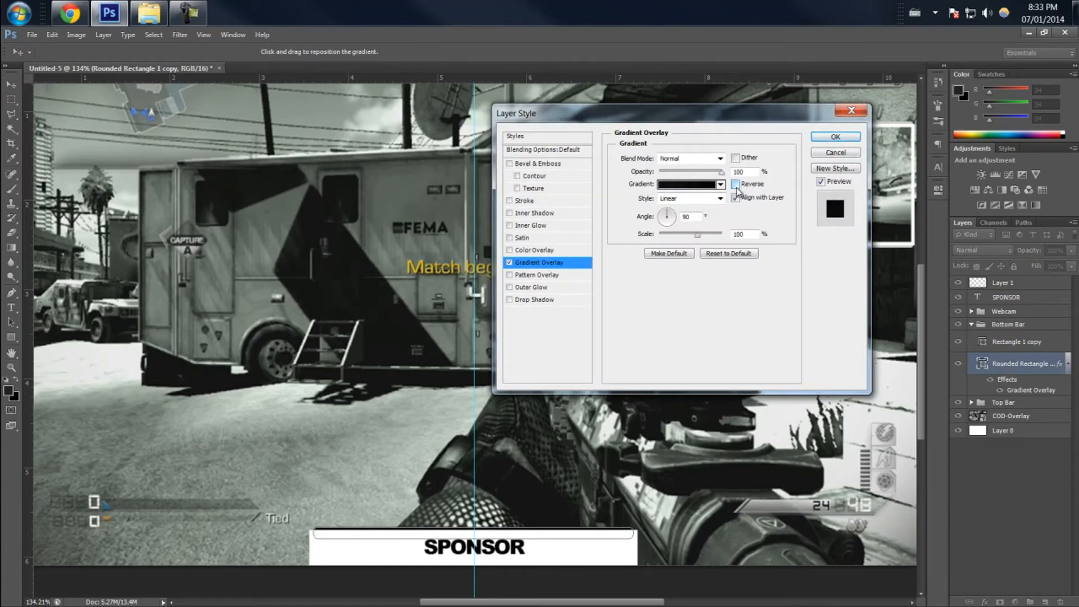
{"action": "left_click", "coordinate": [736, 185]}
{"action": "key", "text": "Return"}
Switch off Reverse for Rounded Rectangle 1 copy's gradient overlay, accept the layer style, and collapse its effects list.
{"action": "double_click", "coordinate": [1037, 368]}
{"action": "double_click", "coordinate": [1059, 365]}
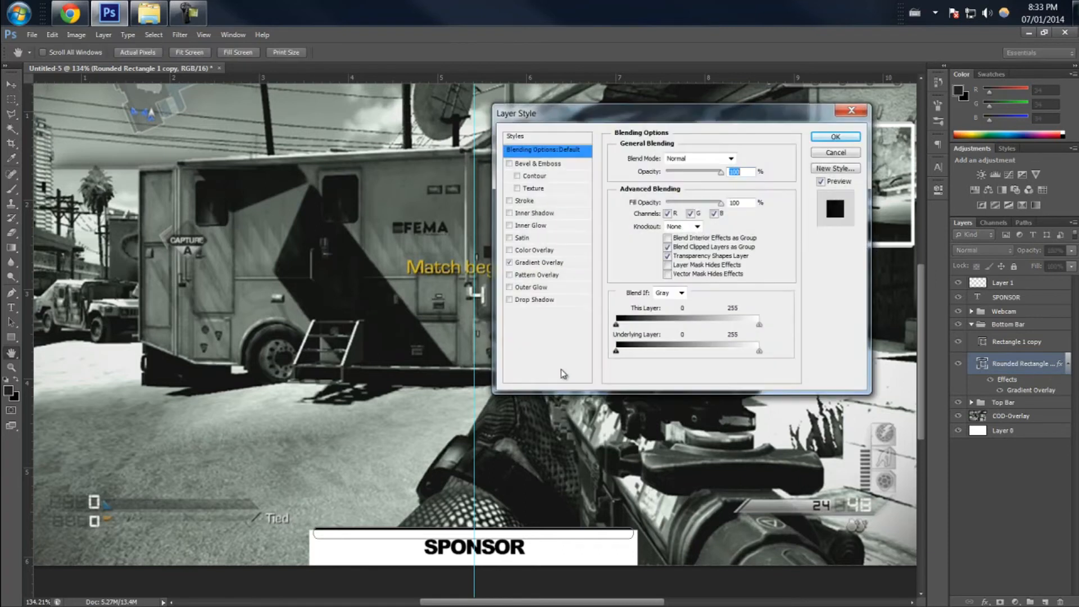
{"action": "left_click", "coordinate": [557, 263]}
{"action": "left_click", "coordinate": [736, 185]}
{"action": "left_click", "coordinate": [833, 138]}
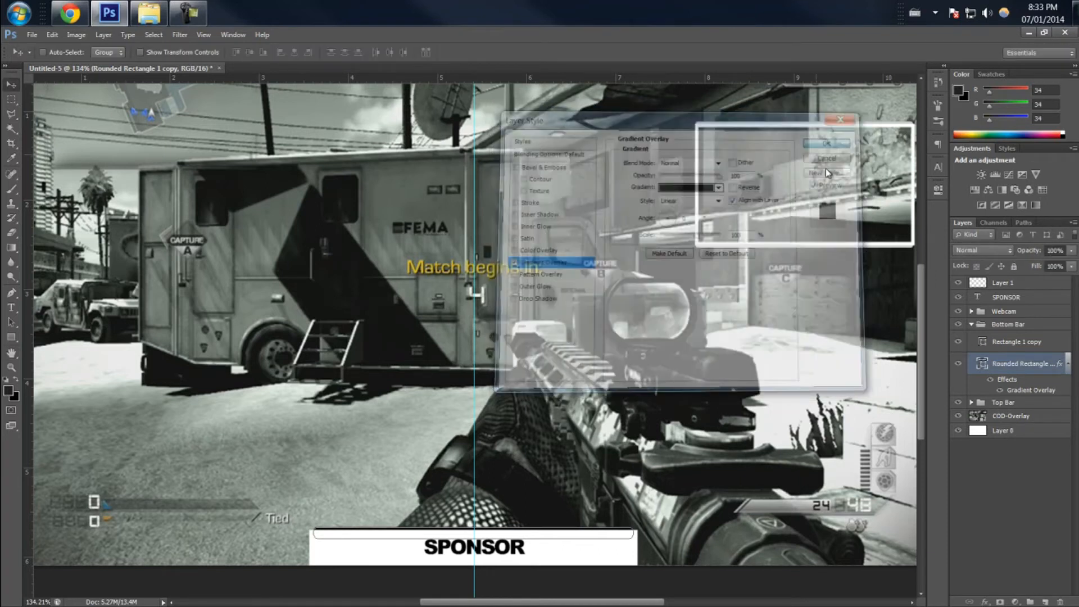
{"action": "left_click", "coordinate": [1069, 364]}
Give Rectangle 1 copy the dark grey preset gradient overlay with Reverse on, and collapse the Bottom Bar group.
{"action": "left_click", "coordinate": [1055, 344]}
{"action": "key", "text": "space"}
{"action": "left_click", "coordinate": [551, 264]}
{"action": "left_click", "coordinate": [721, 185]}
{"action": "double_click", "coordinate": [728, 232]}
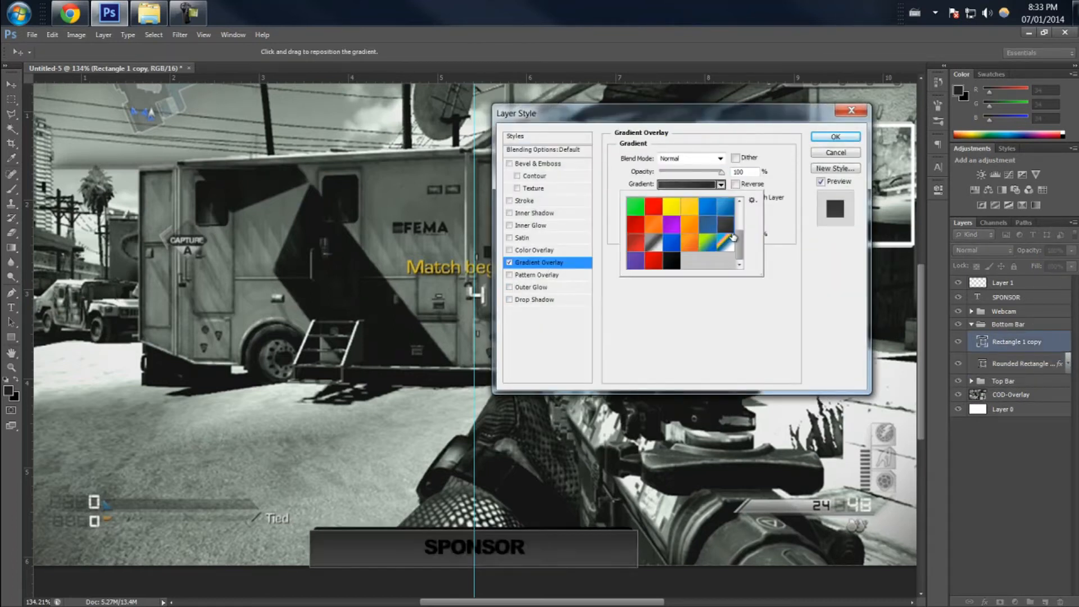
{"action": "left_click", "coordinate": [735, 185]}
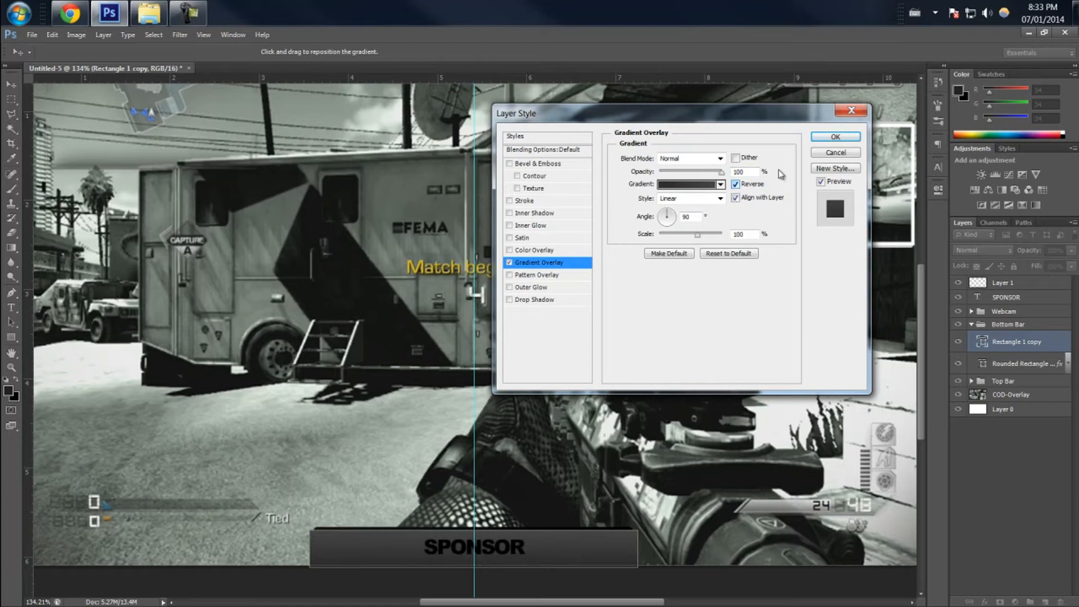
{"action": "left_click", "coordinate": [836, 137]}
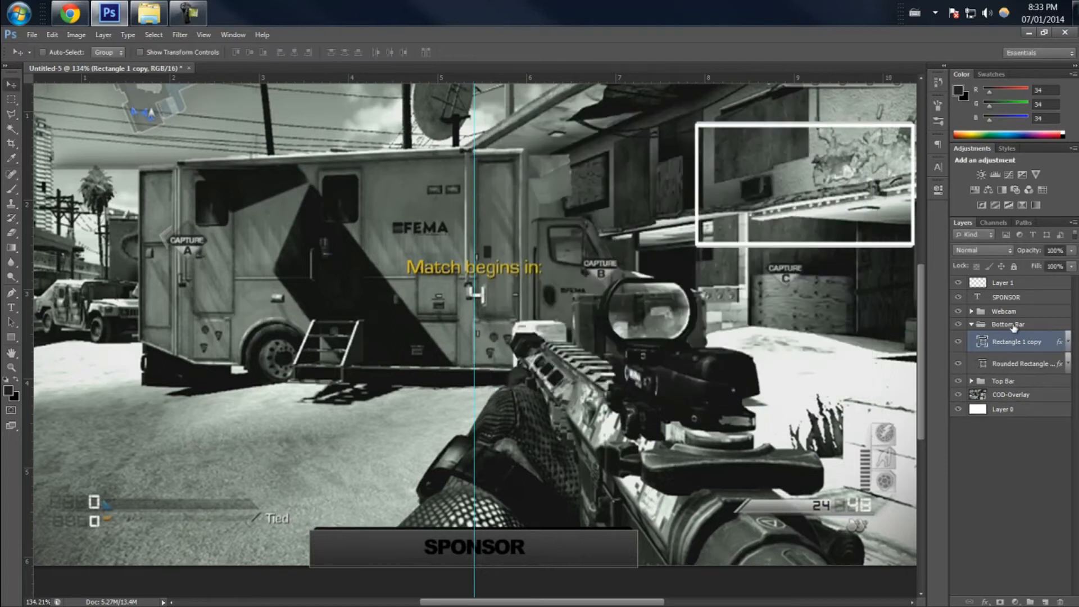
{"action": "left_click", "coordinate": [1011, 328]}
{"action": "left_click", "coordinate": [972, 324]}
Change the SPONSOR text colour to white ffffff.
{"action": "scroll", "coordinate": [481, 383], "scroll_direction": "down", "scroll_amount": 3}
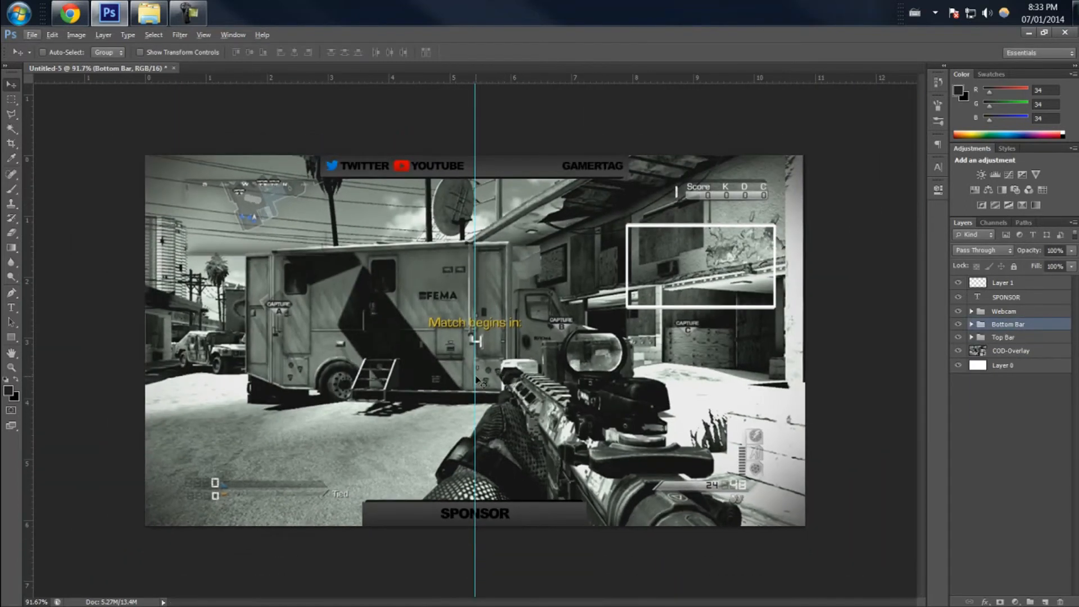
{"action": "left_click", "coordinate": [1010, 298]}
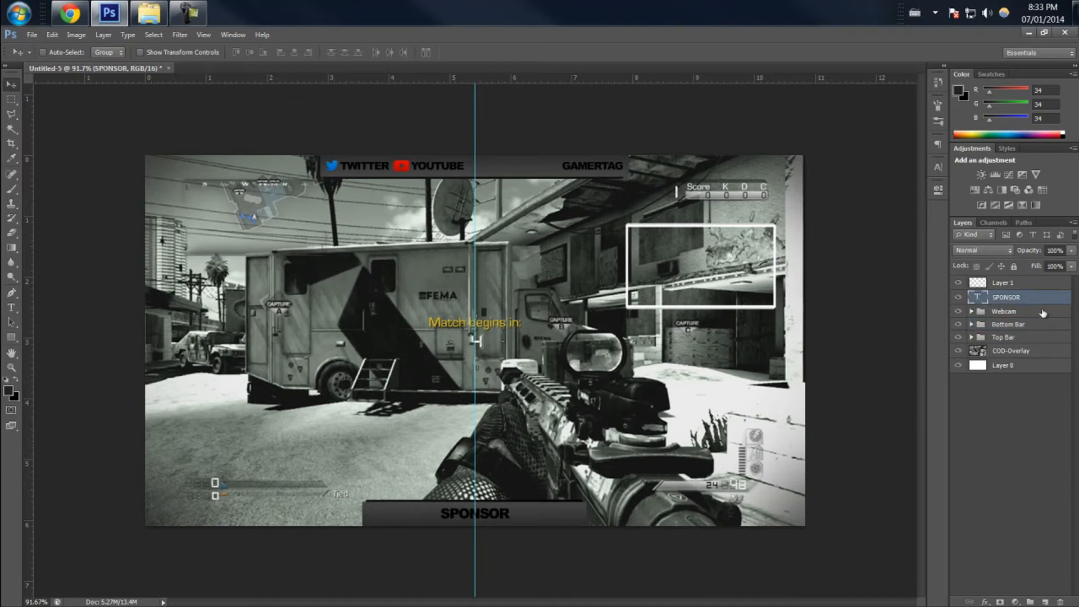
{"action": "left_click", "coordinate": [939, 190]}
{"action": "left_click", "coordinate": [938, 167]}
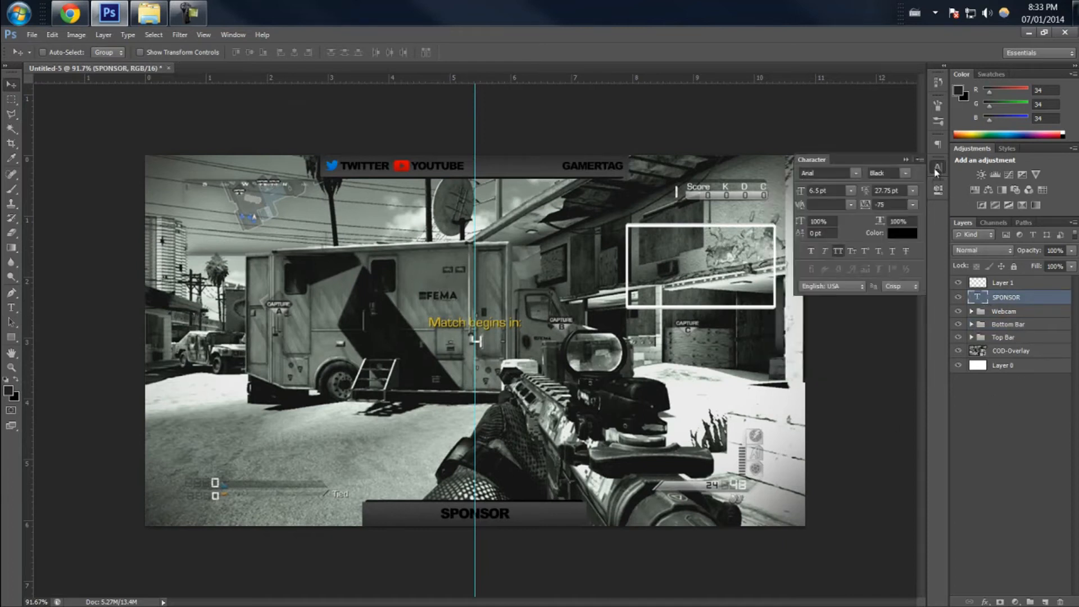
{"action": "left_click", "coordinate": [908, 236]}
{"action": "left_click", "coordinate": [625, 152]}
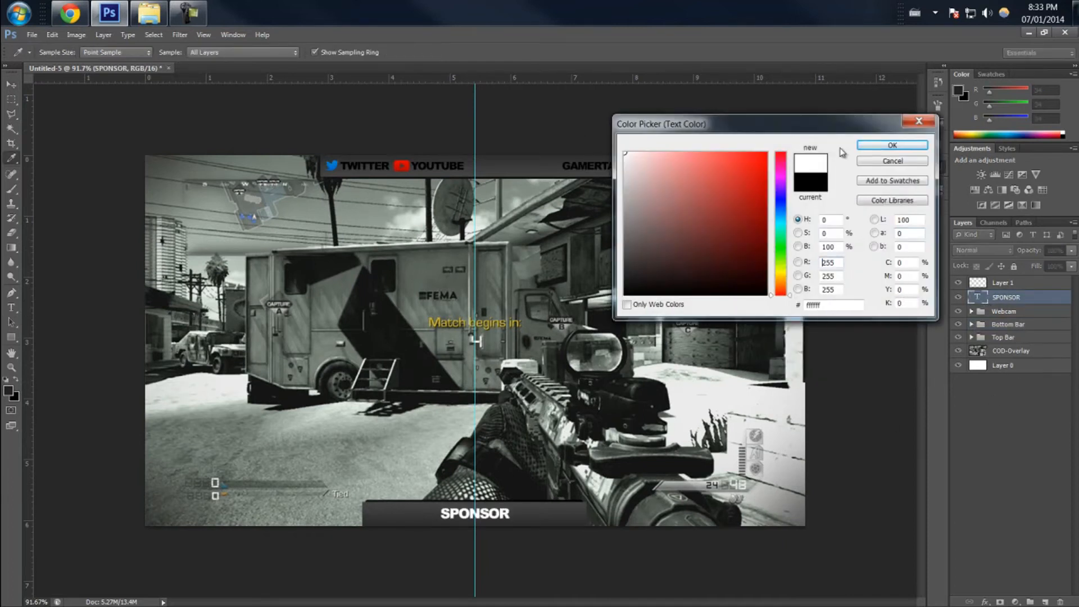
{"action": "left_click", "coordinate": [892, 145]}
{"action": "left_click", "coordinate": [941, 168]}
{"action": "left_click", "coordinate": [991, 312]}
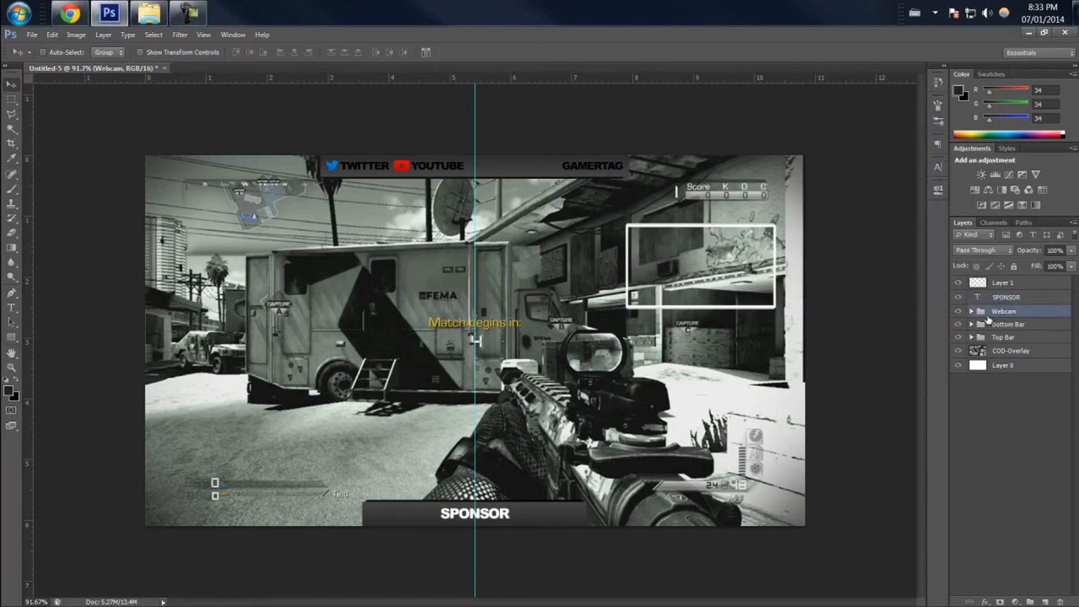
{"action": "left_click", "coordinate": [972, 325]}
{"action": "left_click", "coordinate": [988, 336]}
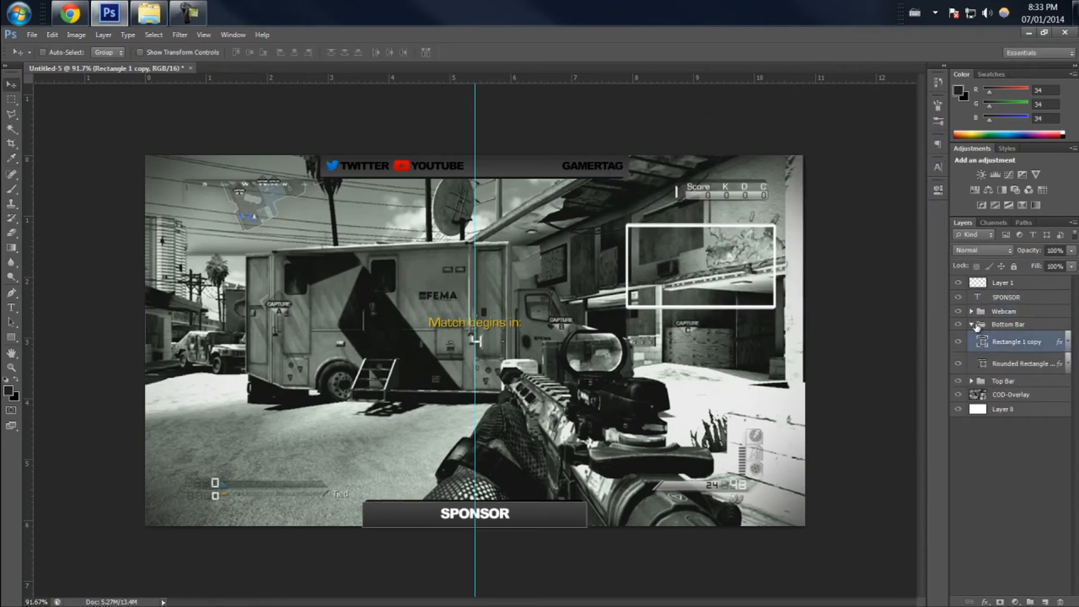
{"action": "left_click", "coordinate": [978, 327]}
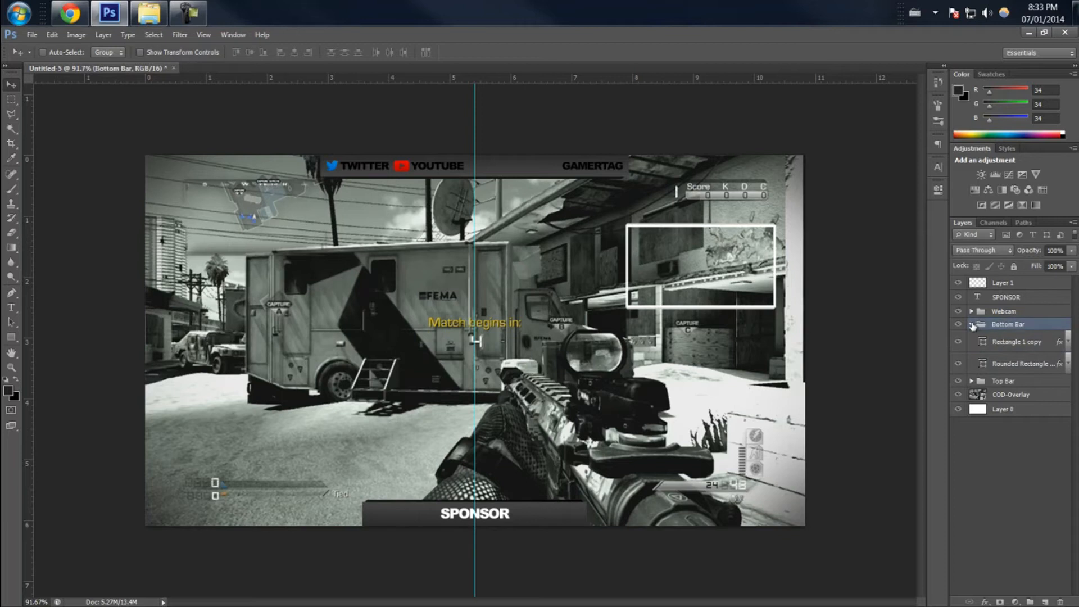
{"action": "left_click", "coordinate": [972, 325]}
Expand the Top Bar group and change its GAMERTAG text colour to white.
{"action": "left_click", "coordinate": [992, 338]}
{"action": "left_click", "coordinate": [972, 338]}
{"action": "left_click", "coordinate": [1023, 366]}
{"action": "left_click", "coordinate": [1044, 352]}
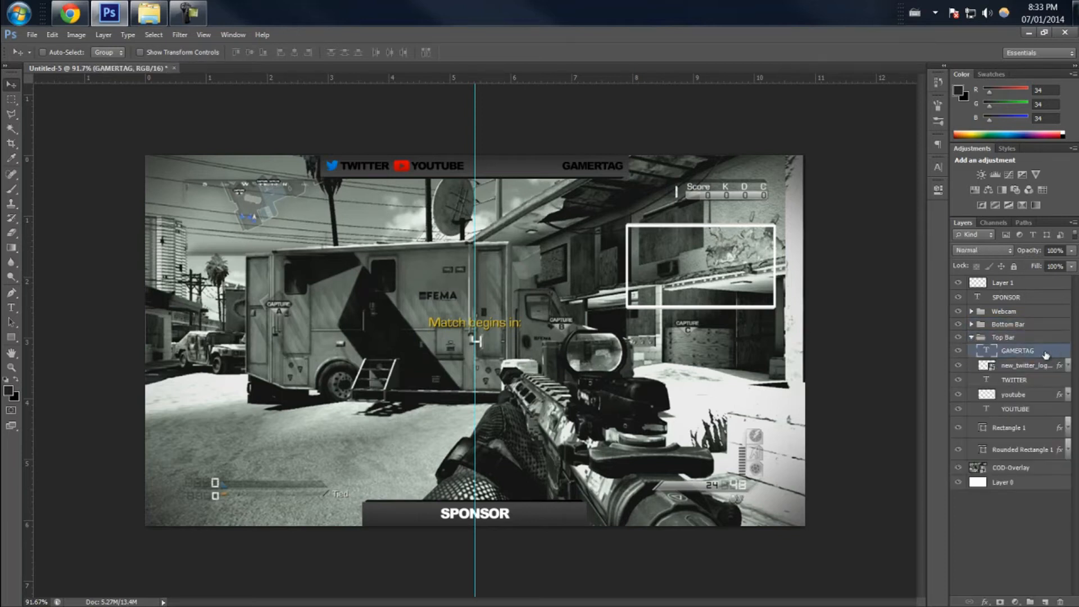
{"action": "left_click", "coordinate": [938, 190]}
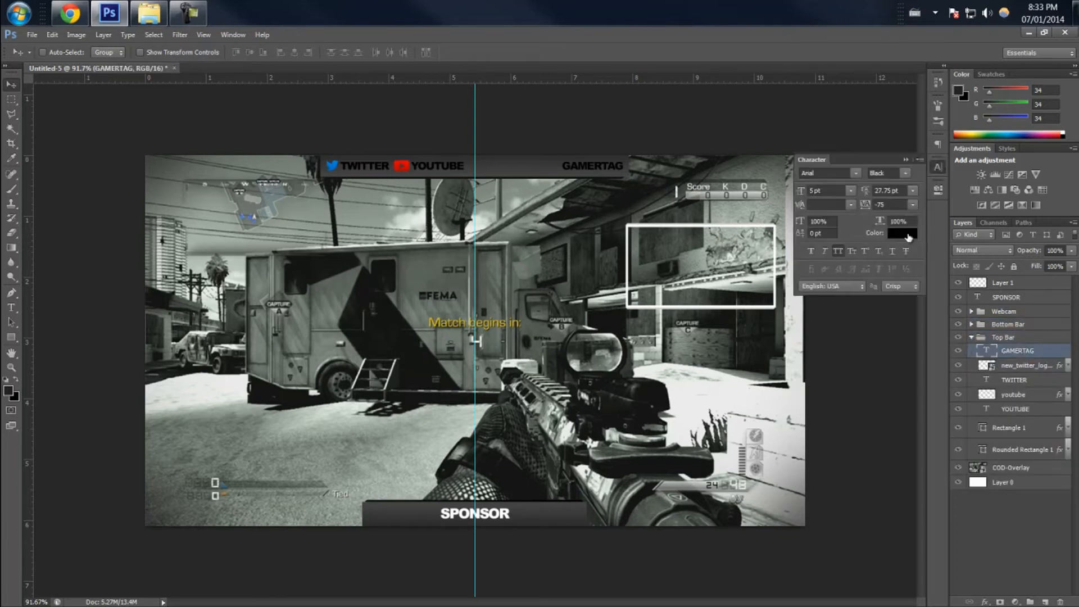
{"action": "left_click", "coordinate": [907, 237]}
{"action": "left_click", "coordinate": [892, 145]}
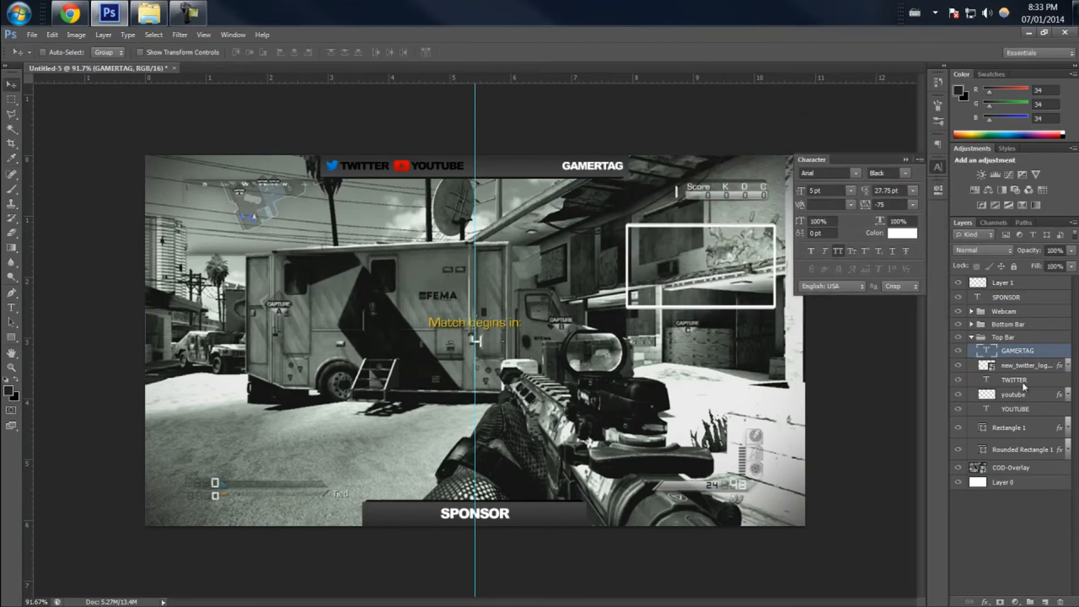
Change the TWITTER and YOUTUBE text colours in the Top Bar group to white.
{"action": "left_click", "coordinate": [1026, 381]}
{"action": "left_click", "coordinate": [904, 234]}
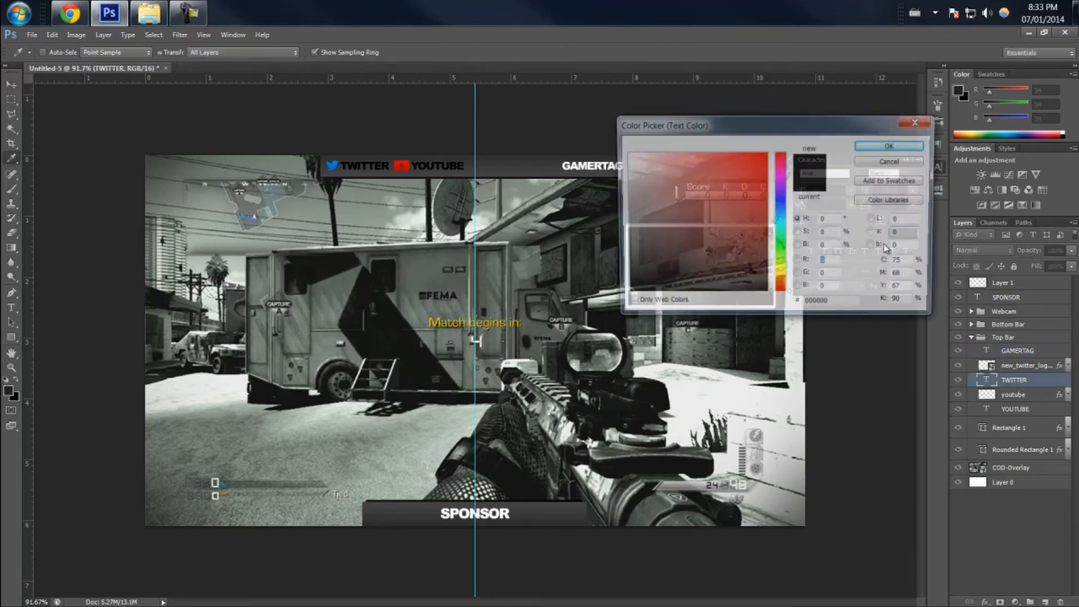
{"action": "left_click", "coordinate": [629, 155]}
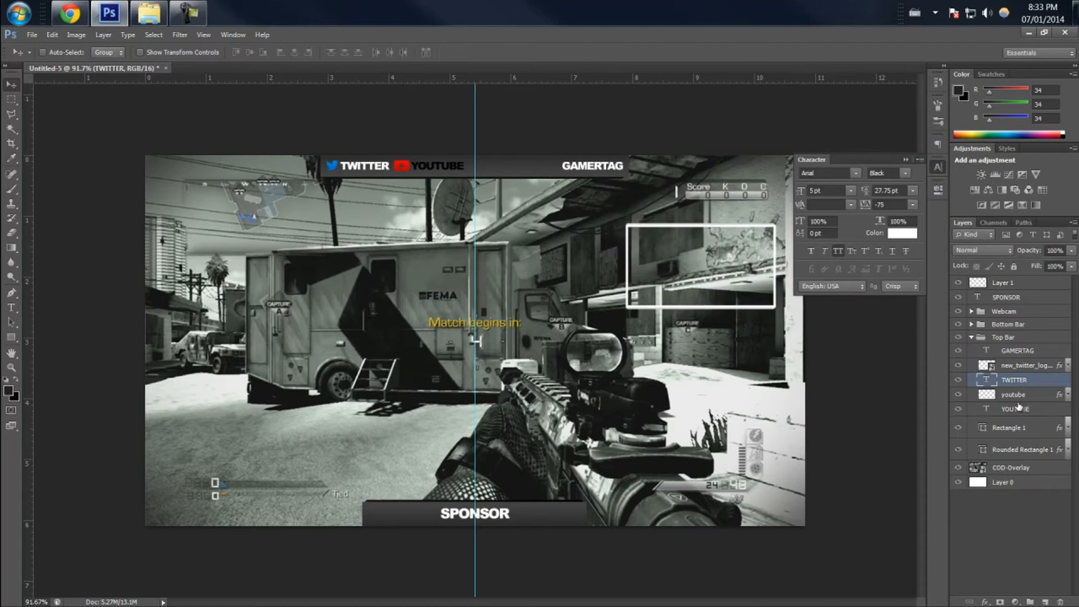
{"action": "left_click", "coordinate": [1017, 409]}
{"action": "left_click", "coordinate": [915, 239]}
{"action": "left_click", "coordinate": [625, 153]}
{"action": "left_click", "coordinate": [891, 145]}
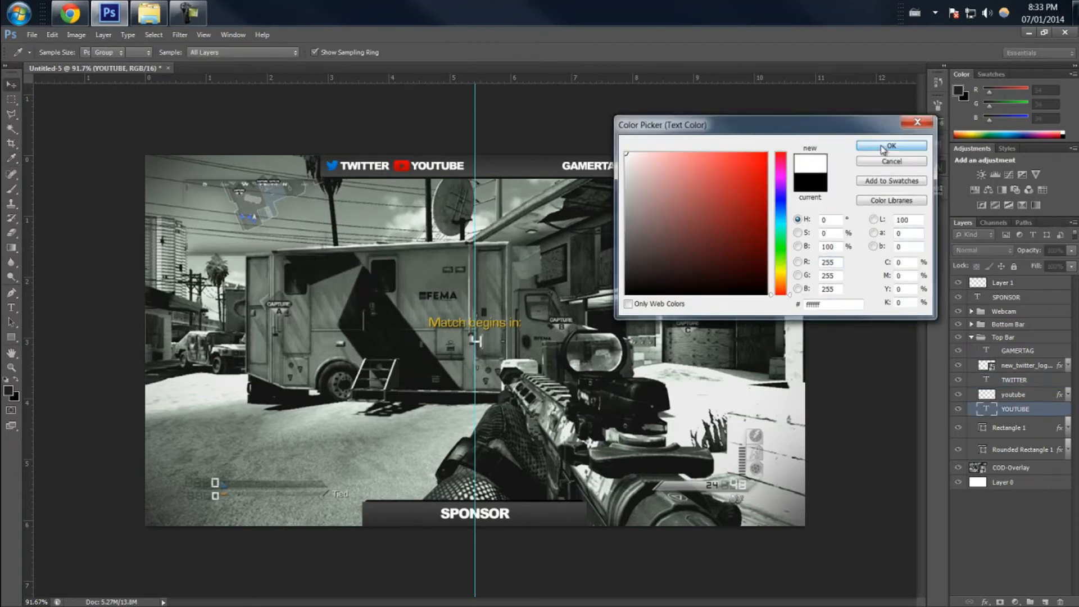
Collapse the Top Bar group and expand the Webcam group.
{"action": "left_click", "coordinate": [1013, 286]}
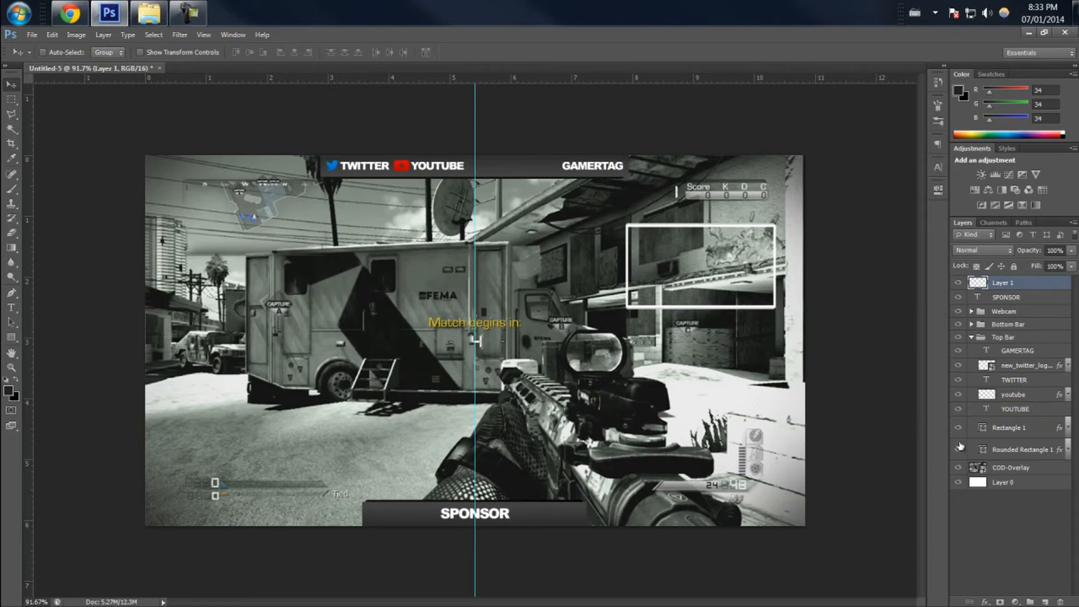
{"action": "left_click", "coordinate": [972, 339]}
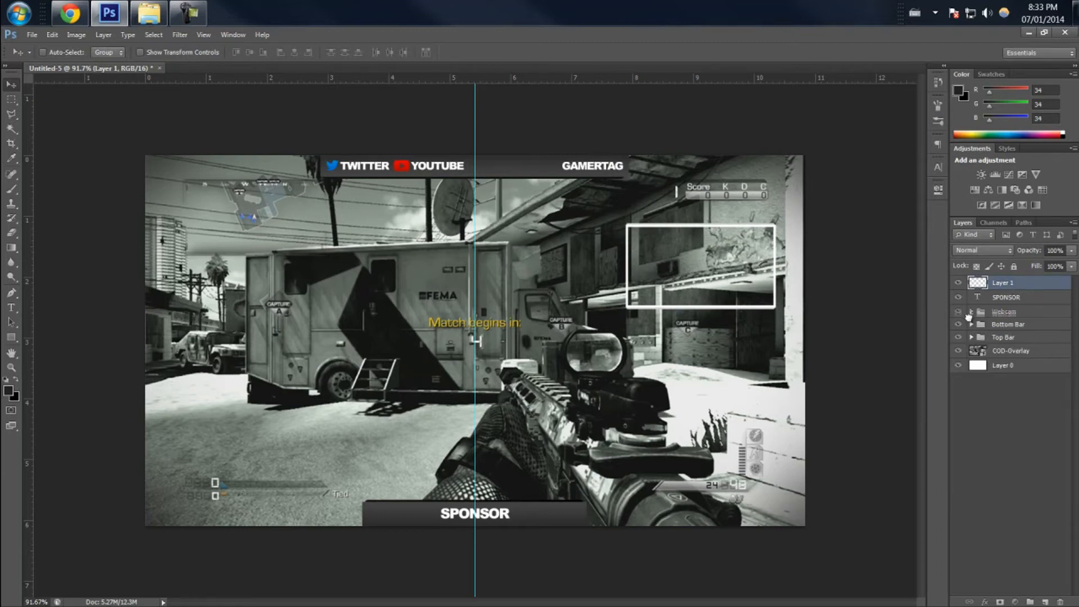
{"action": "left_click", "coordinate": [964, 314]}
{"action": "left_click", "coordinate": [972, 312]}
{"action": "left_click", "coordinate": [1012, 326]}
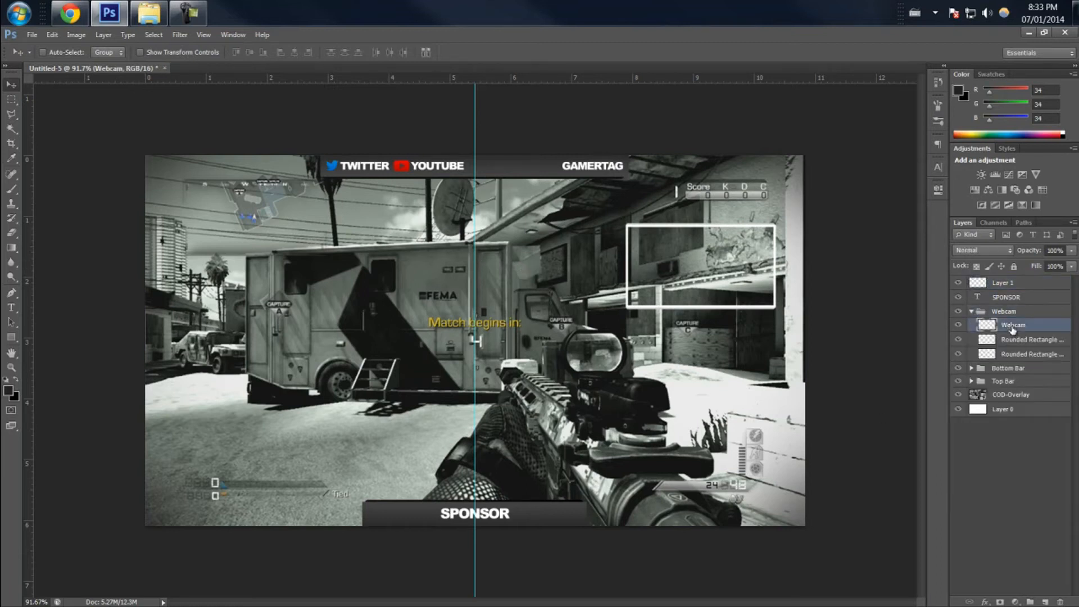
Give Rounded Rectangle 1 copy 3 in the Webcam group the near-black preset gradient overlay, and collapse its effects list.
{"action": "double_click", "coordinate": [1048, 342]}
{"action": "double_click", "coordinate": [1066, 342]}
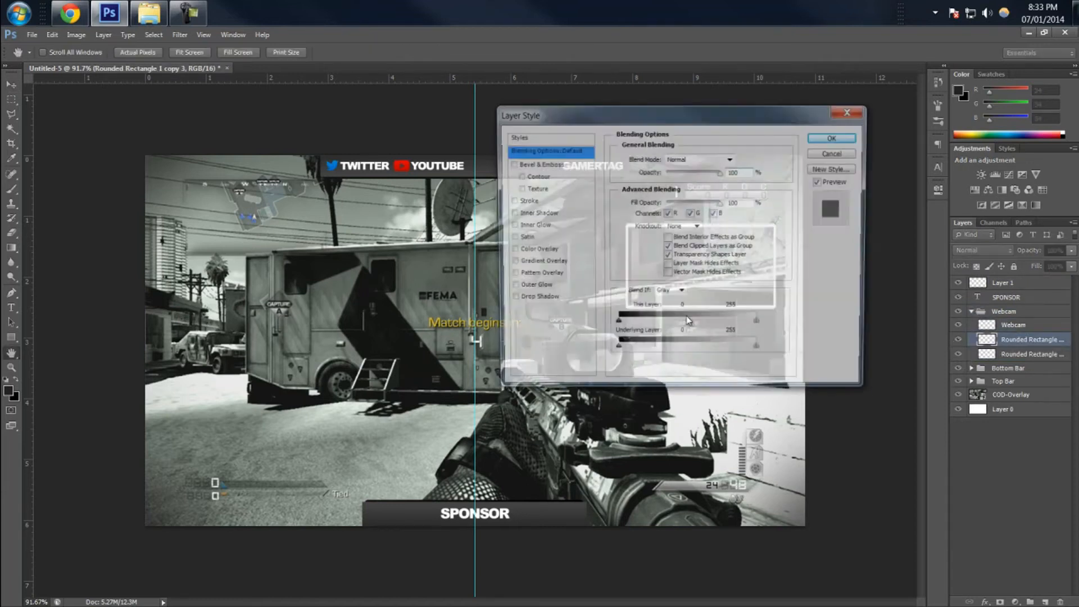
{"action": "left_click", "coordinate": [538, 262]}
{"action": "left_click", "coordinate": [721, 184]}
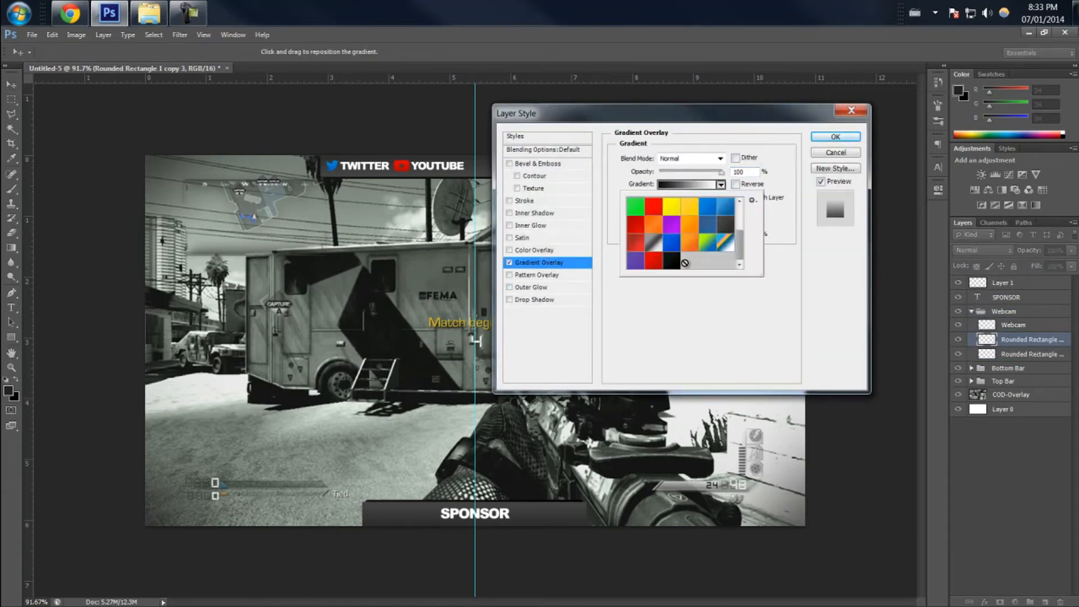
{"action": "left_click", "coordinate": [698, 248]}
{"action": "left_click", "coordinate": [771, 189]}
{"action": "left_click", "coordinate": [836, 137]}
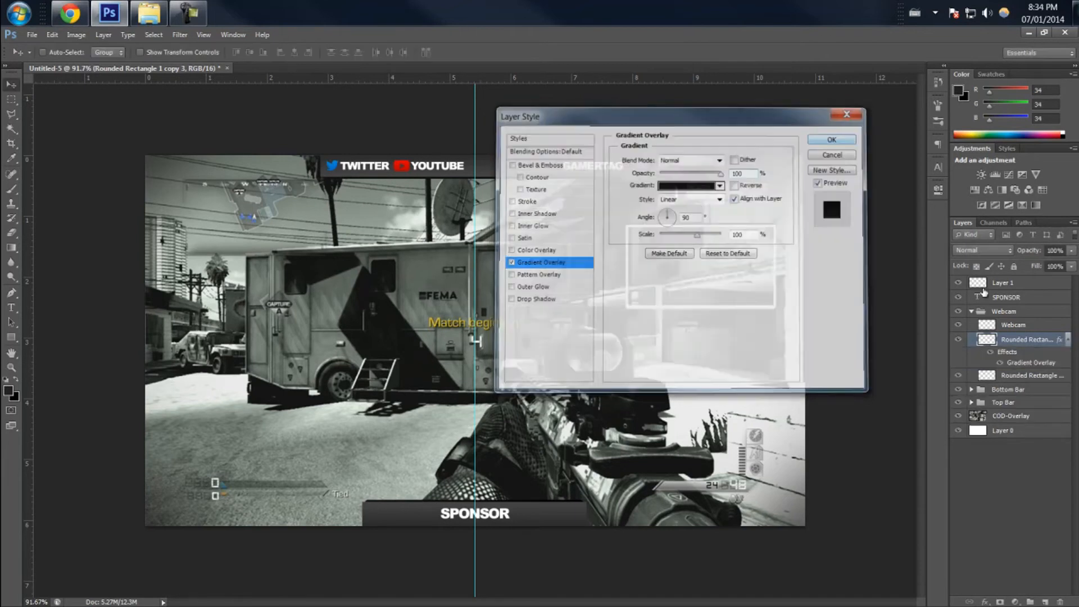
{"action": "left_click", "coordinate": [1067, 340]}
Give Rounded Rectangle 1 copy 2 in the Webcam group the black preset gradient overlay, and collapse its effects list.
{"action": "double_click", "coordinate": [1066, 354]}
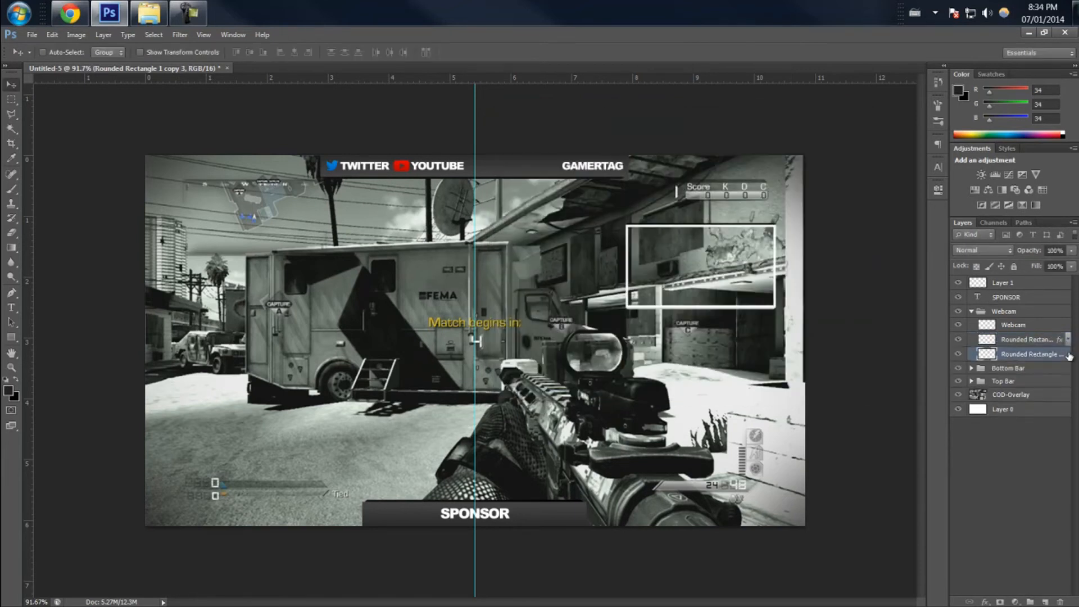
{"action": "left_click", "coordinate": [554, 262]}
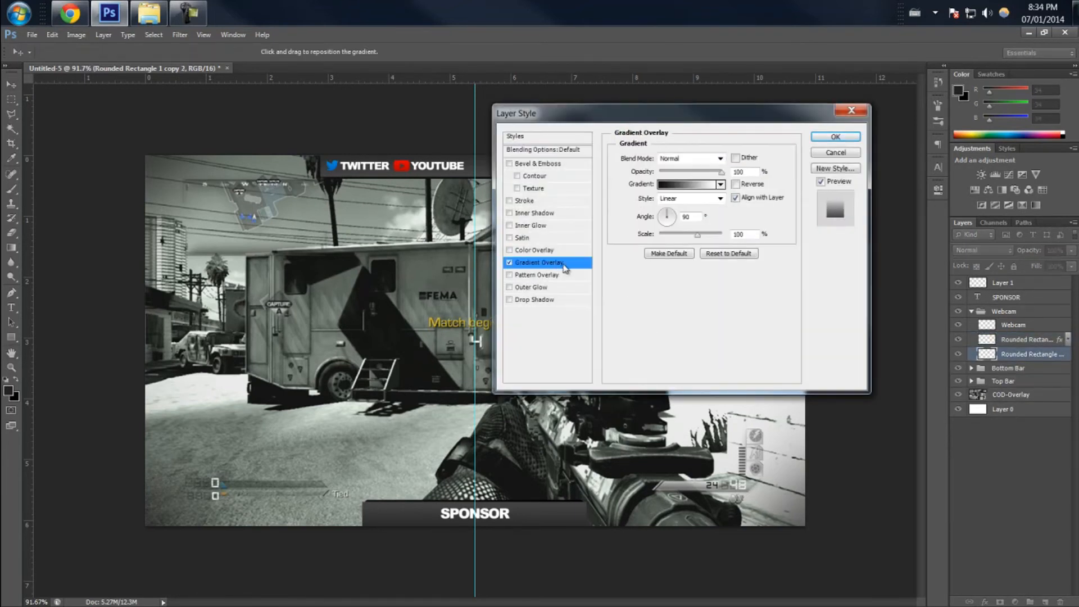
{"action": "left_click", "coordinate": [710, 185]}
{"action": "scroll", "coordinate": [660, 197], "scroll_direction": "down", "scroll_amount": 3}
{"action": "left_click", "coordinate": [580, 205]}
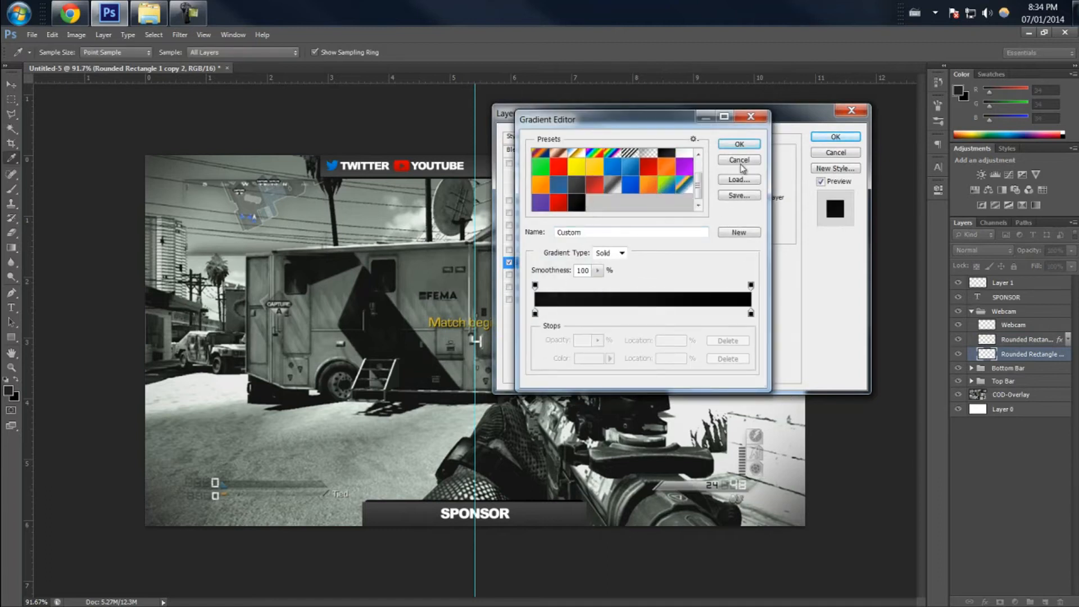
{"action": "left_click", "coordinate": [740, 144]}
{"action": "left_click", "coordinate": [836, 137]}
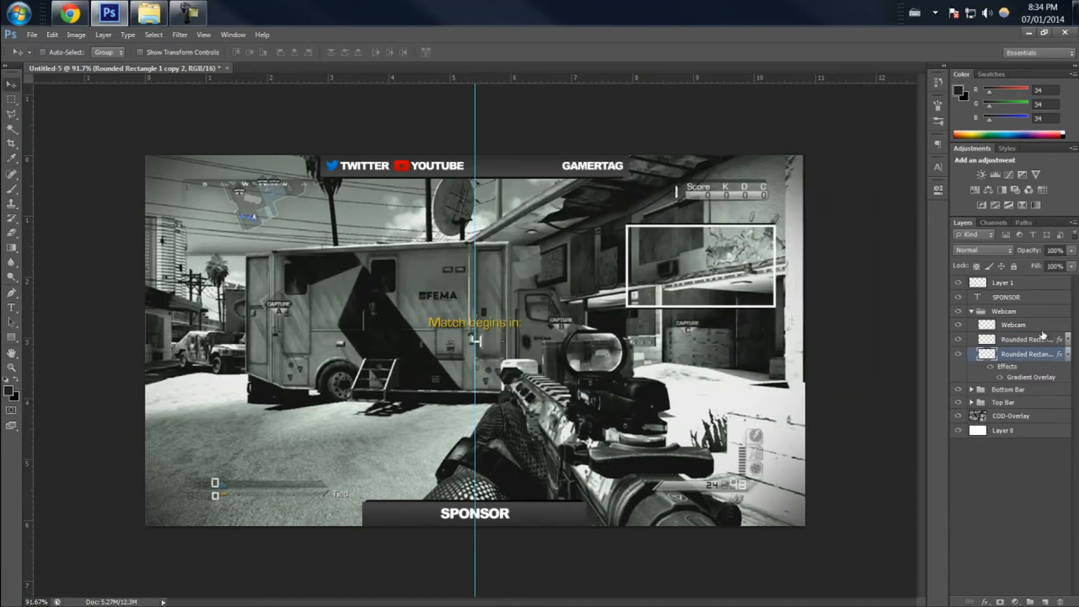
{"action": "left_click", "coordinate": [1069, 354]}
Add a gradient overlay to the Webcam layer using the dark grey preset, keeping the frame visible beside the dialog.
{"action": "left_click", "coordinate": [1064, 328]}
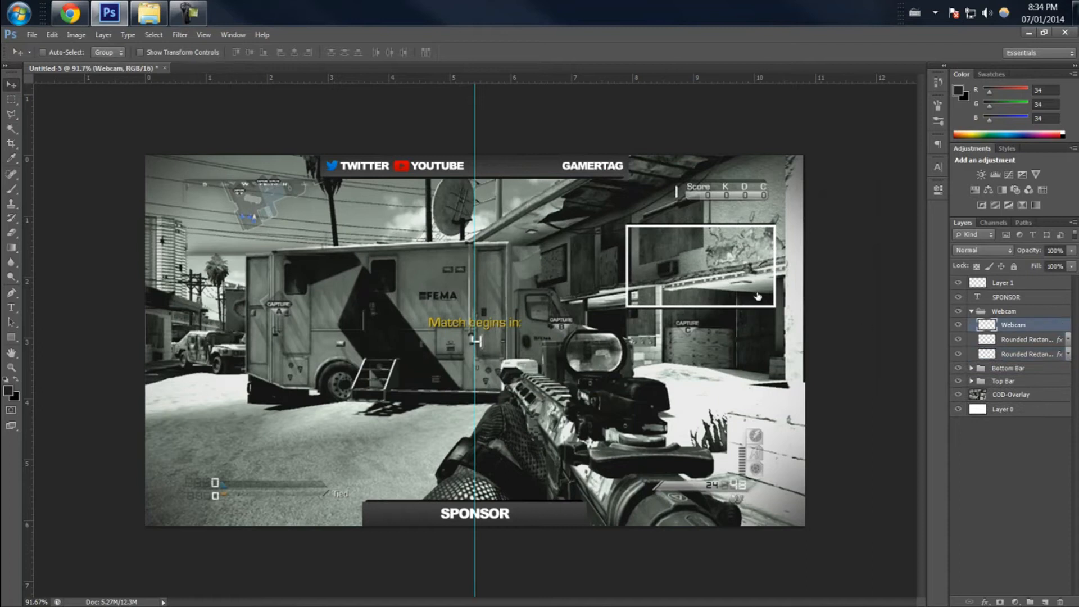
{"action": "left_click", "coordinate": [550, 265]}
{"action": "left_click", "coordinate": [721, 185]}
{"action": "left_click", "coordinate": [730, 226]}
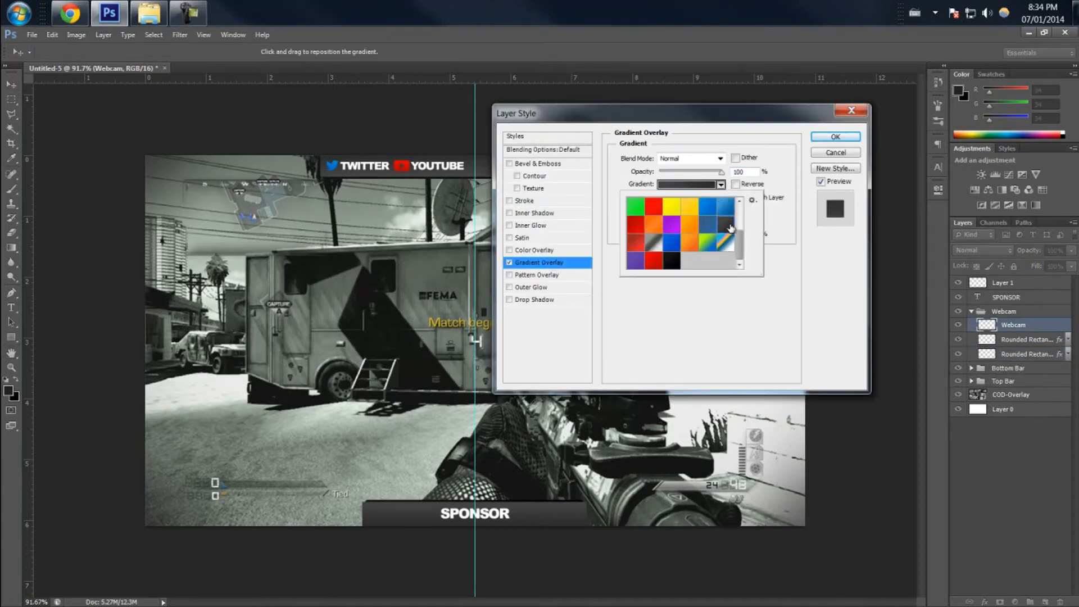
{"action": "left_click", "coordinate": [730, 228]}
{"action": "left_click", "coordinate": [736, 185]}
{"action": "left_click_drag", "start_coordinate": [734, 119], "coordinate": [430, 145]}
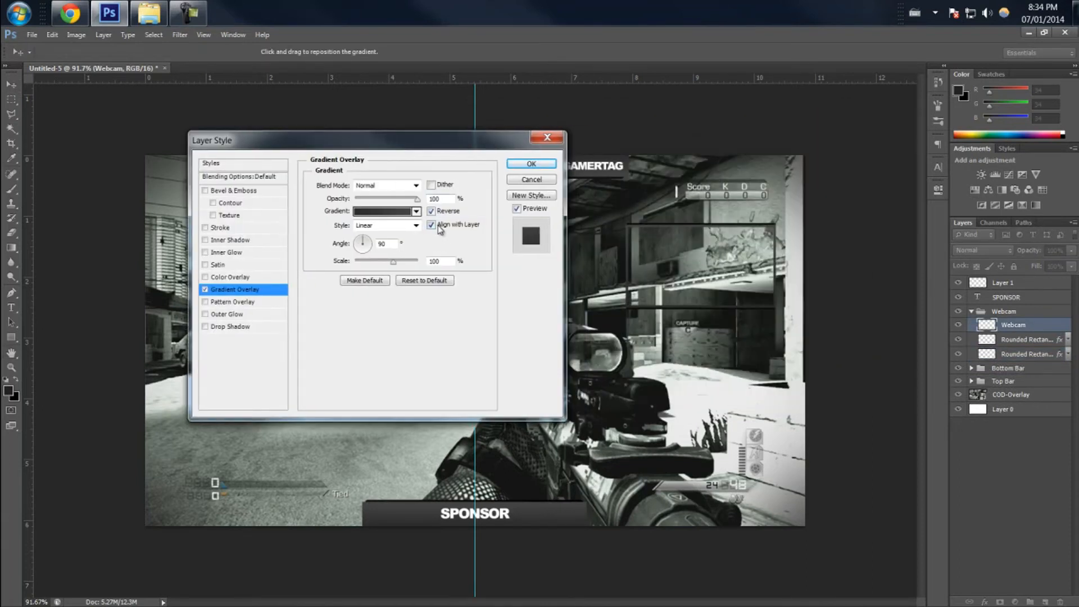
Set the Webcam layer's gradient overlay to Radial style with Reverse enabled, apply it, and collapse its effects list.
{"action": "left_click", "coordinate": [432, 211]}
{"action": "left_click", "coordinate": [388, 226]}
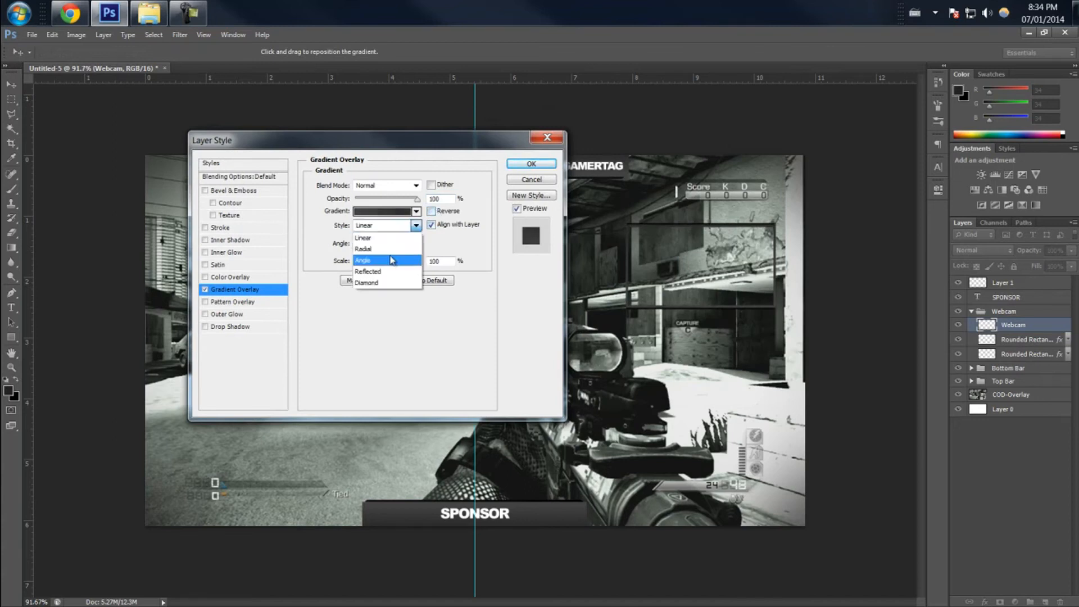
{"action": "left_click", "coordinate": [389, 253]}
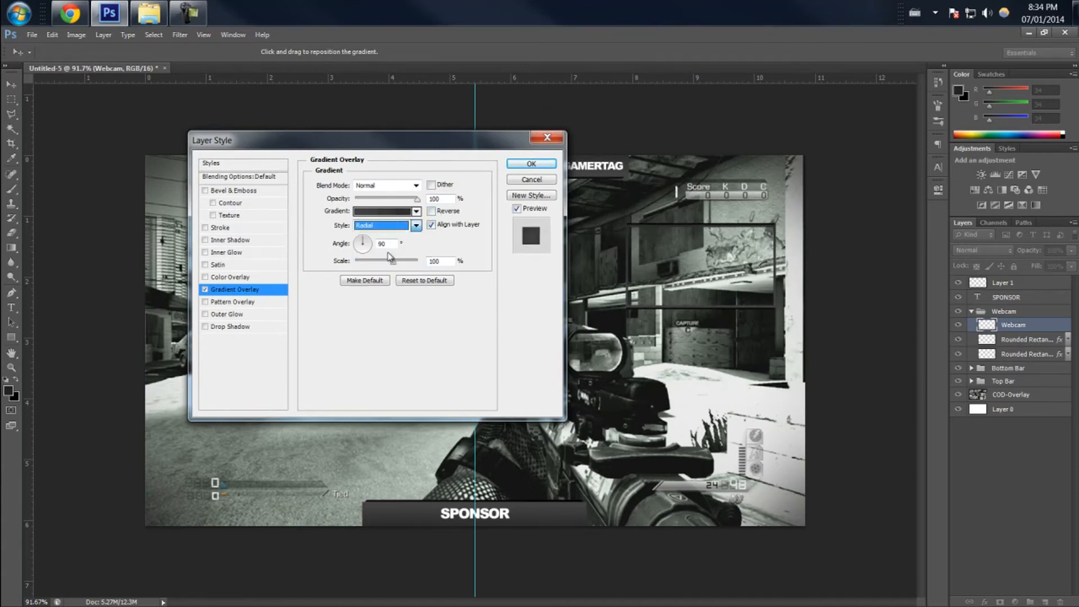
{"action": "left_click", "coordinate": [431, 213]}
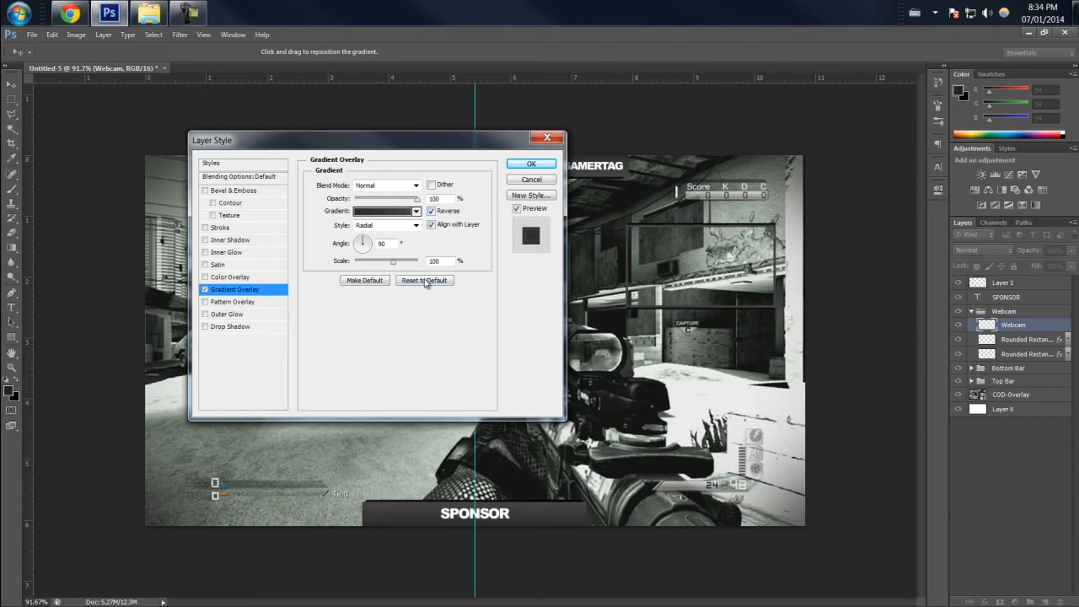
{"action": "left_click", "coordinate": [530, 166]}
{"action": "left_click", "coordinate": [1068, 327]}
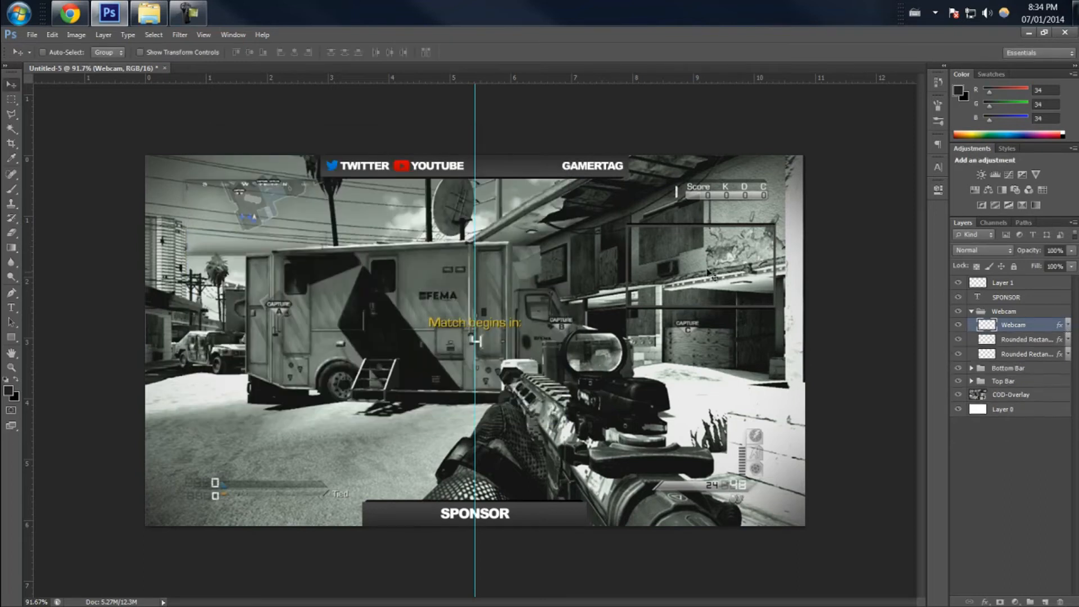
Collapse the Webcam group and select Layer 1.
{"action": "scroll", "coordinate": [523, 331], "scroll_direction": "down", "scroll_amount": 3}
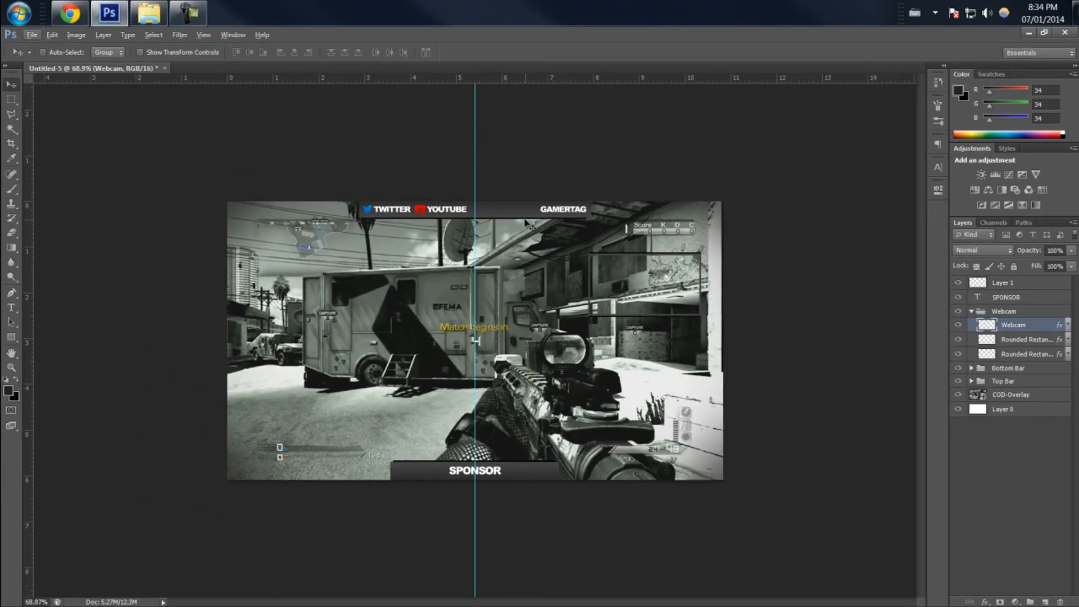
{"action": "scroll", "coordinate": [530, 215], "scroll_direction": "up", "scroll_amount": 2}
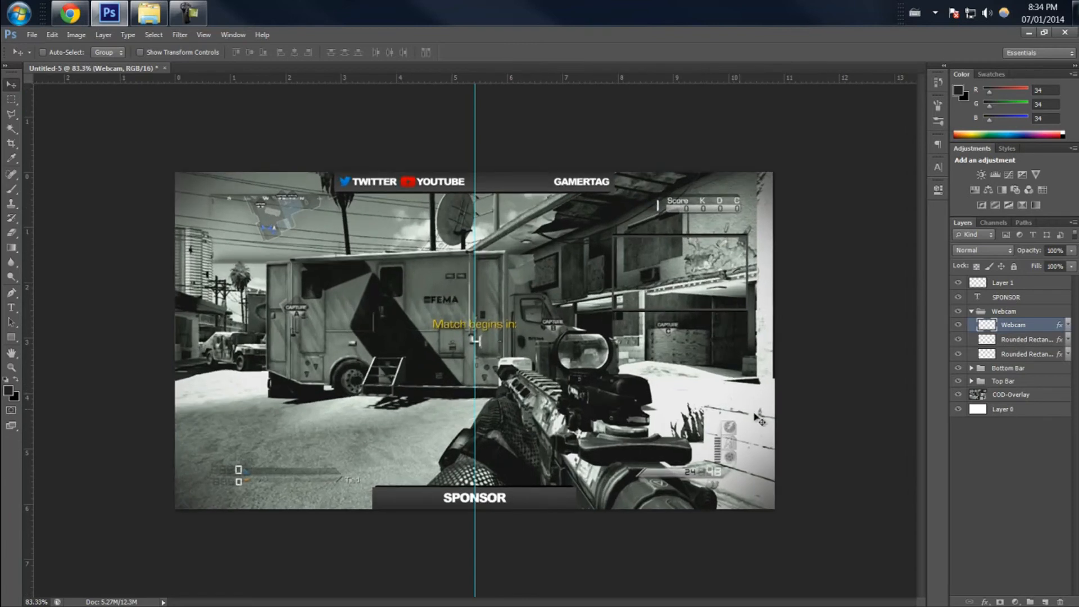
{"action": "scroll", "coordinate": [537, 368], "scroll_direction": "up", "scroll_amount": 1}
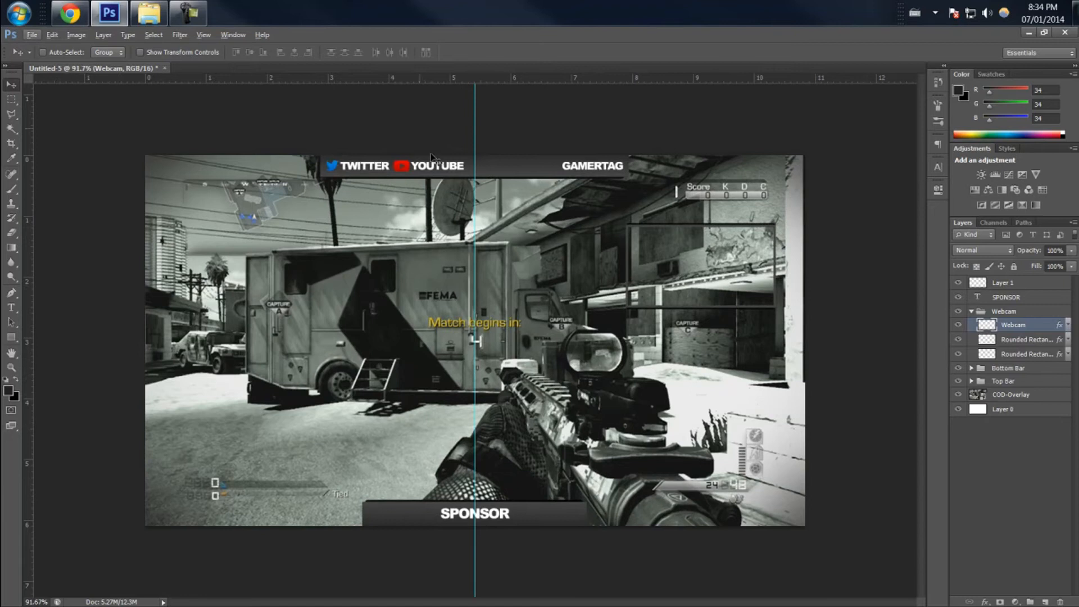
{"action": "scroll", "coordinate": [406, 269], "scroll_direction": "up", "scroll_amount": 1}
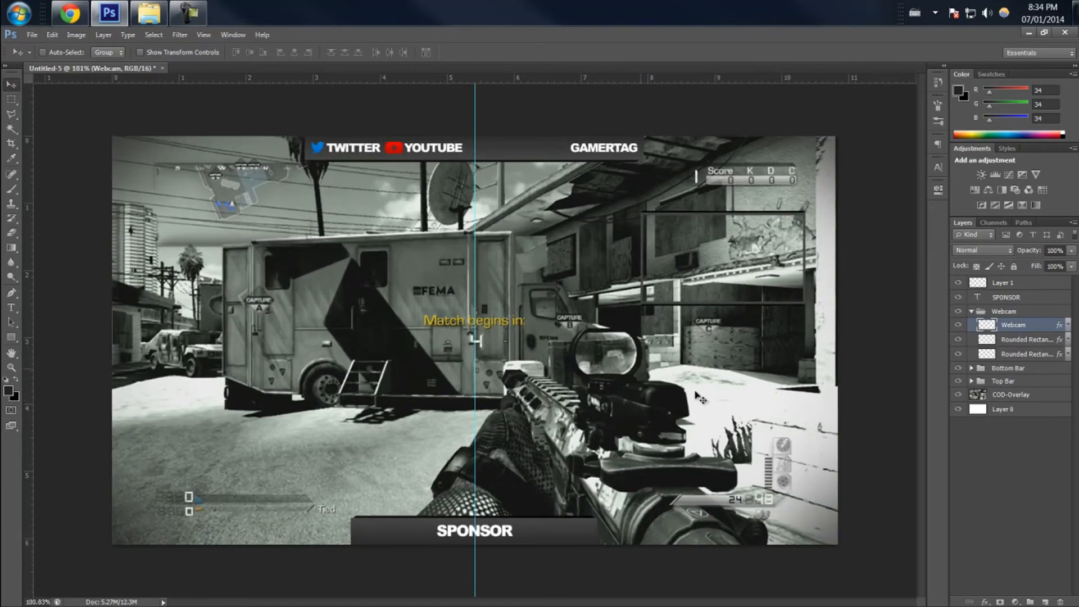
{"action": "left_click", "coordinate": [1008, 285]}
{"action": "left_click", "coordinate": [990, 312]}
{"action": "left_click", "coordinate": [971, 312]}
{"action": "left_click", "coordinate": [1000, 284]}
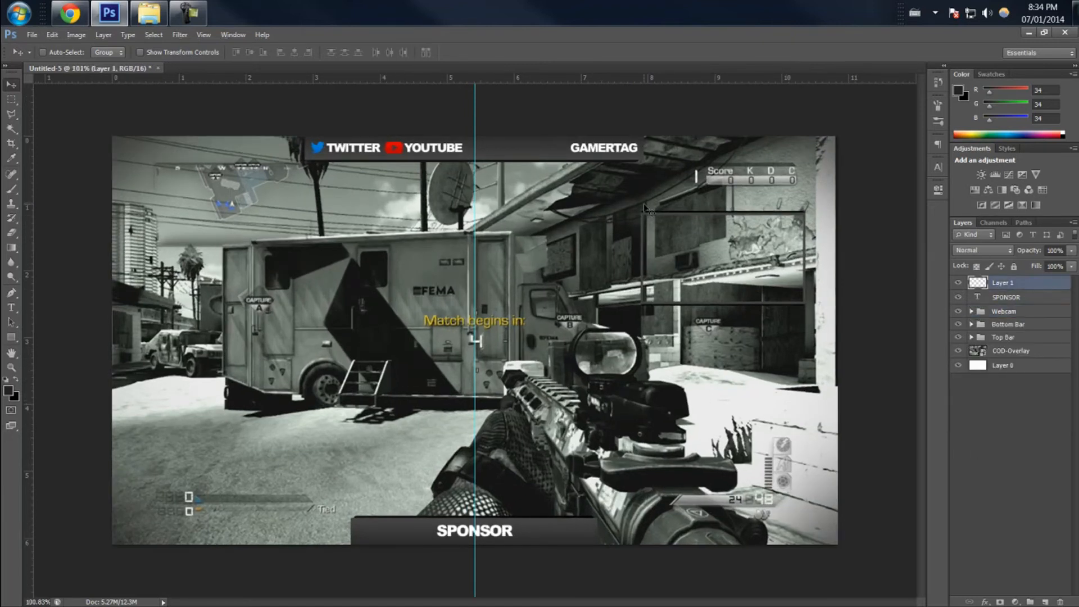
Switch to the file explorer and open Graphic Resources > Graphic Packs > 8,000 GFX Pack =D > Textures in a maximized window.
{"action": "left_click", "coordinate": [149, 13]}
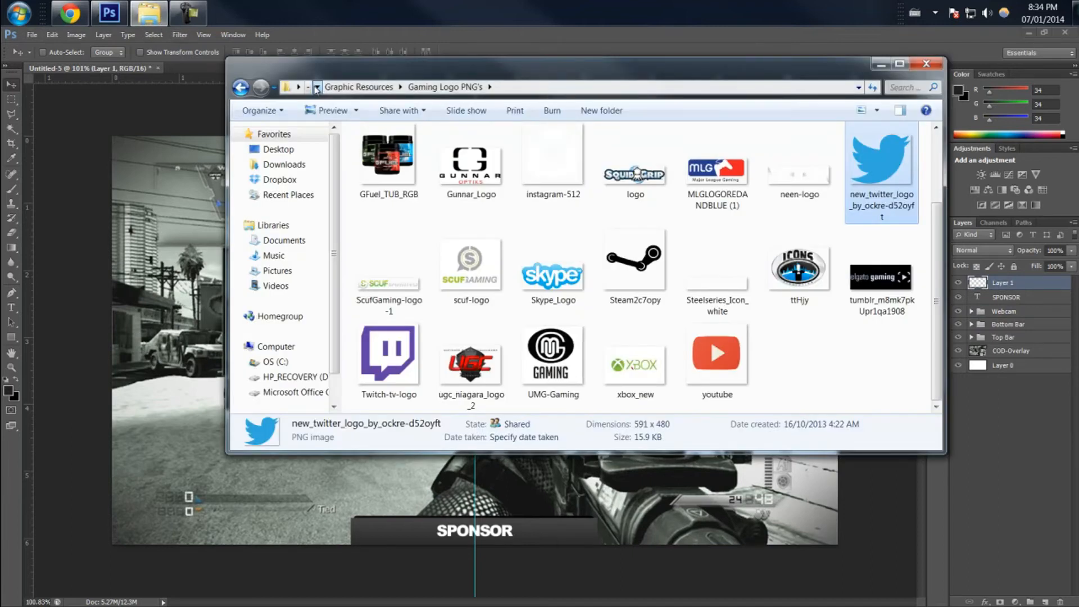
{"action": "left_click", "coordinate": [308, 88]}
{"action": "double_click", "coordinate": [881, 162]}
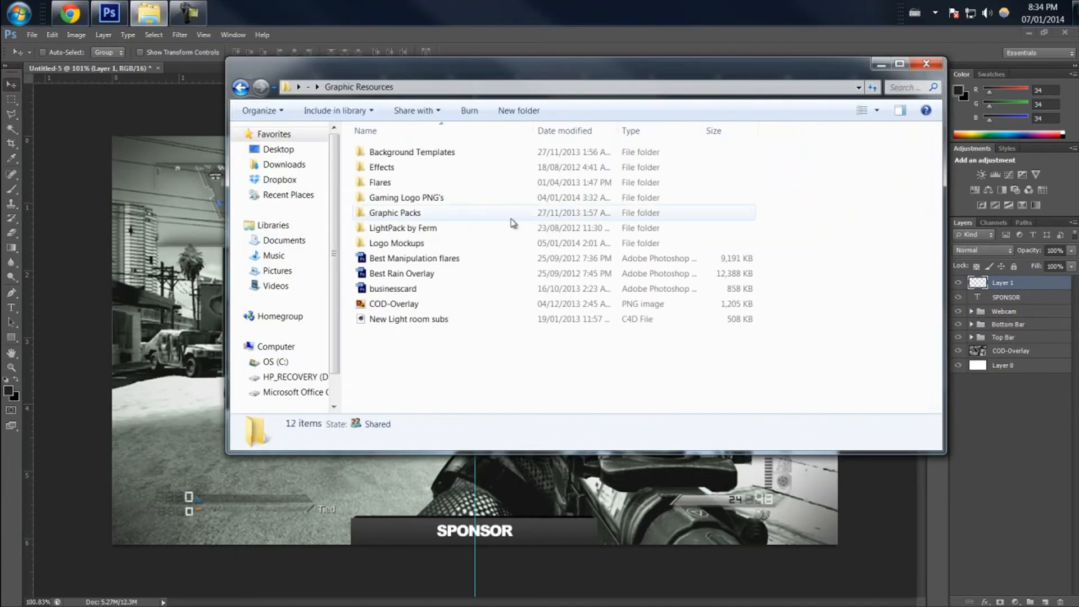
{"action": "double_click", "coordinate": [405, 213]}
{"action": "scroll", "coordinate": [416, 242], "scroll_direction": "down", "scroll_amount": 2}
{"action": "scroll", "coordinate": [405, 224], "scroll_direction": "up", "scroll_amount": 2}
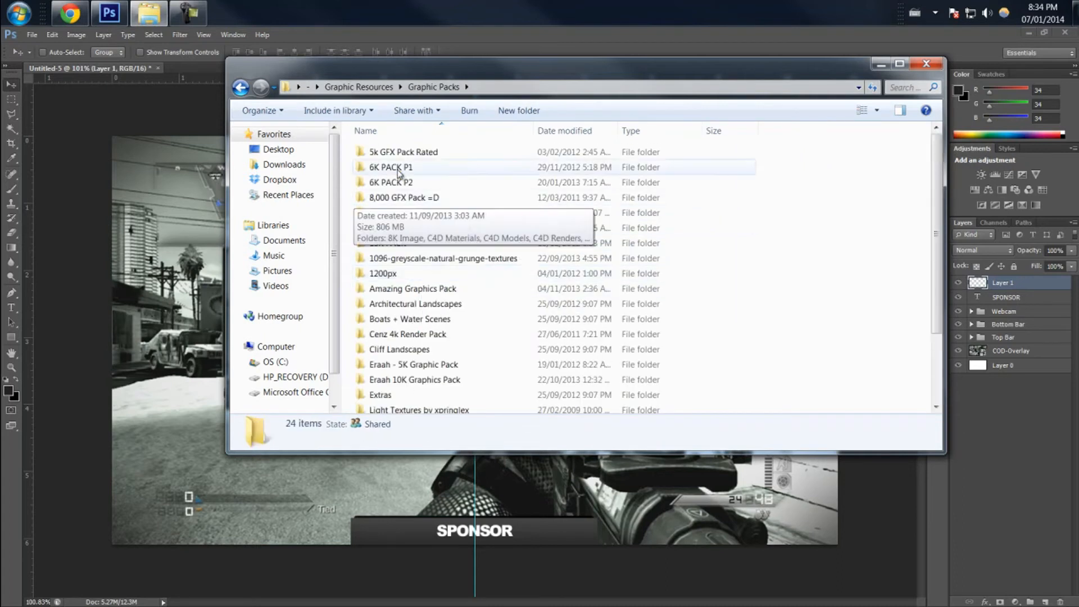
{"action": "double_click", "coordinate": [404, 198]}
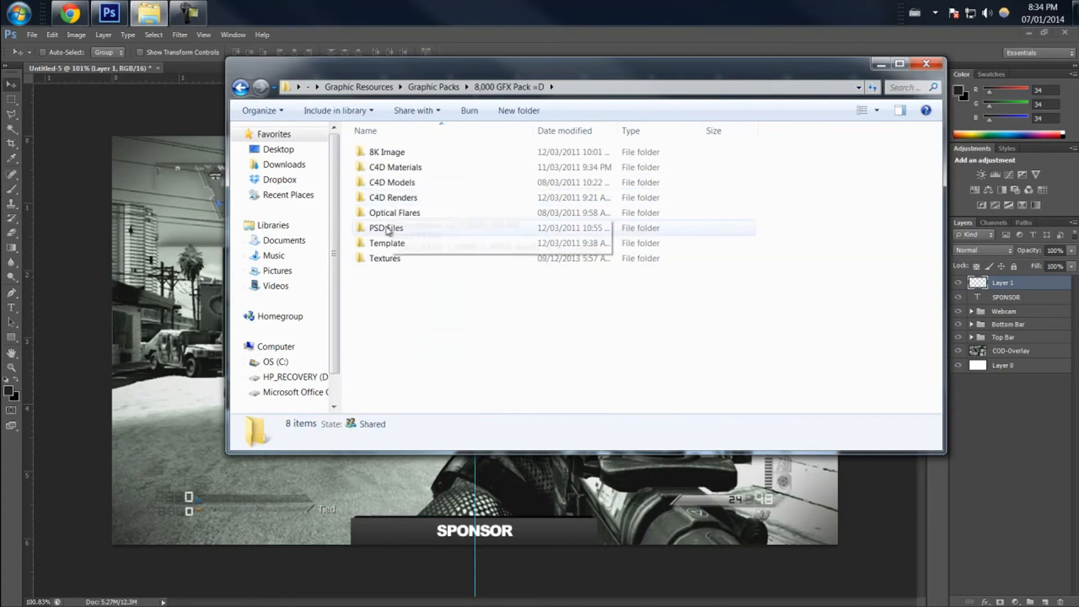
{"action": "double_click", "coordinate": [403, 262]}
{"action": "key", "text": "super+Up"}
Browse the Textures folder for a metal texture suited to the overlay bars.
{"action": "scroll", "coordinate": [579, 213], "scroll_direction": "down", "scroll_amount": 7}
{"action": "scroll", "coordinate": [703, 284], "scroll_direction": "down", "scroll_amount": 2}
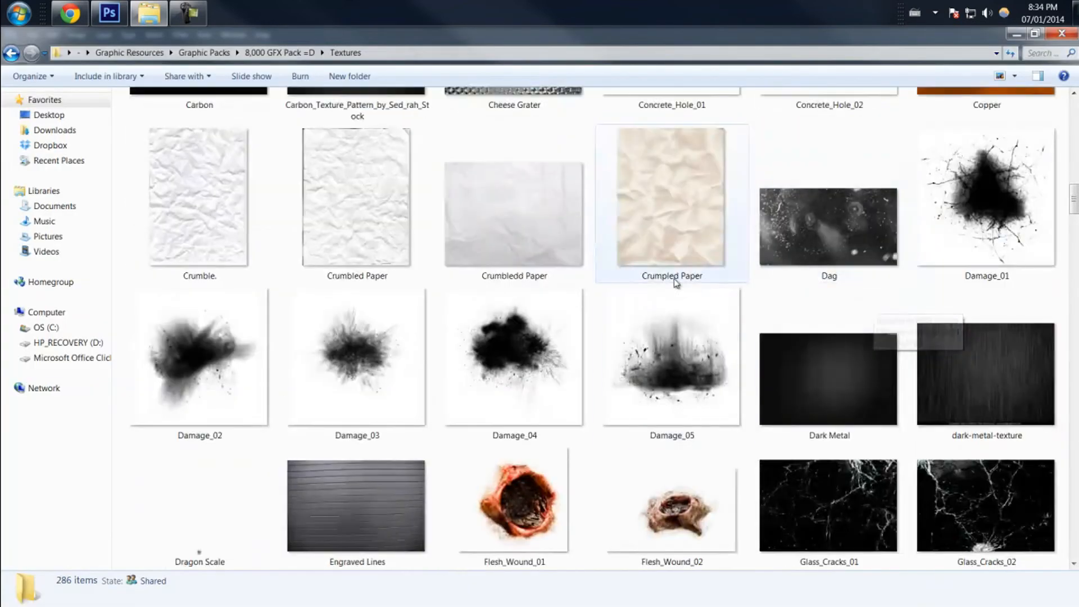
{"action": "scroll", "coordinate": [894, 326], "scroll_direction": "down", "scroll_amount": 3}
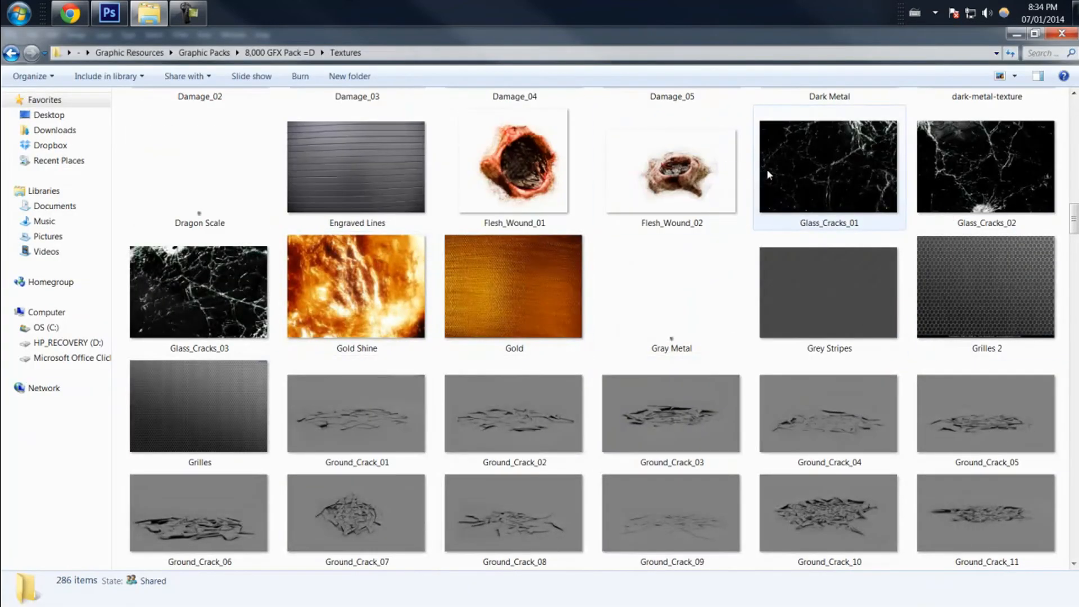
{"action": "scroll", "coordinate": [606, 236], "scroll_direction": "down", "scroll_amount": 10}
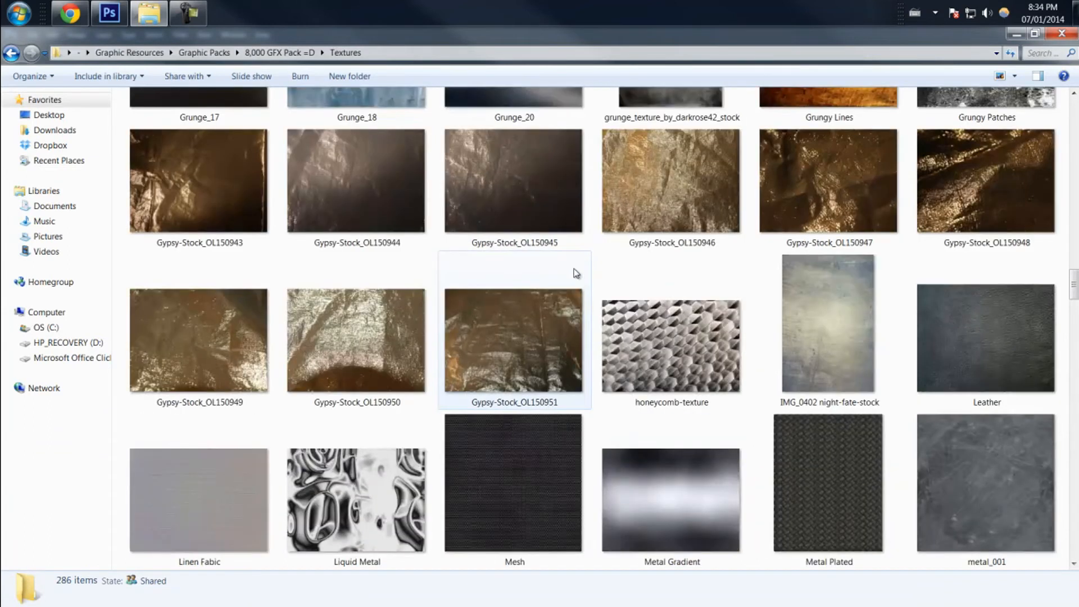
{"action": "scroll", "coordinate": [576, 274], "scroll_direction": "down", "scroll_amount": 12}
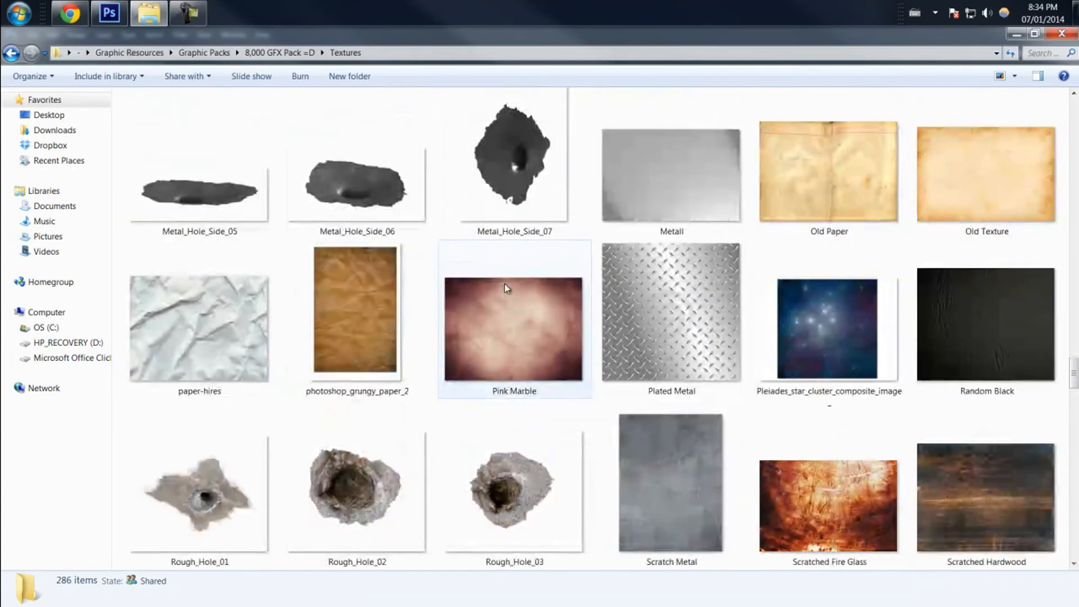
{"action": "scroll", "coordinate": [505, 284], "scroll_direction": "down", "scroll_amount": 12}
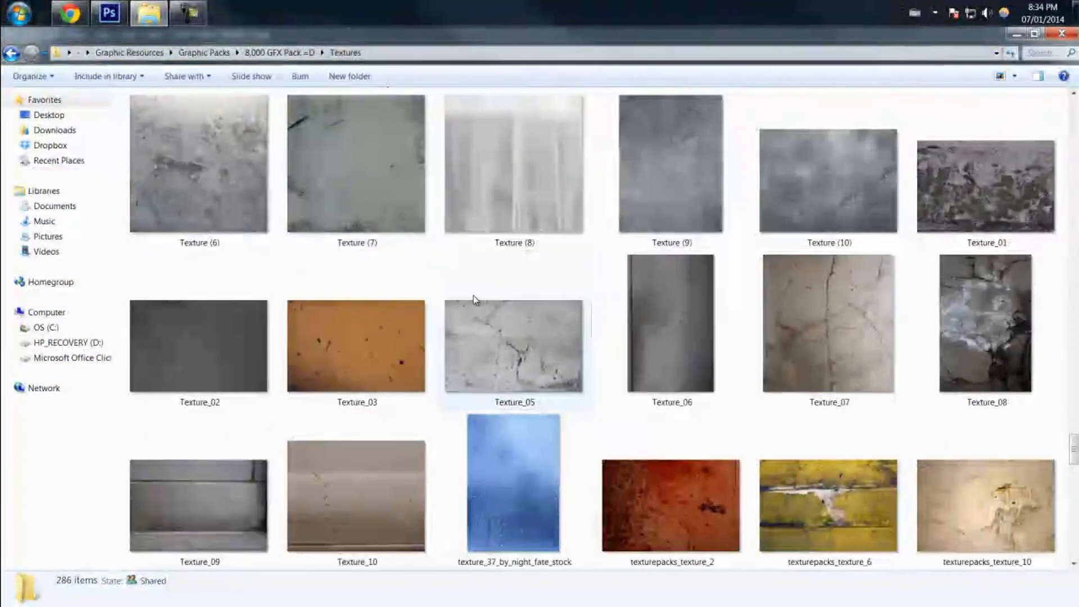
{"action": "scroll", "coordinate": [475, 300], "scroll_direction": "down", "scroll_amount": 12}
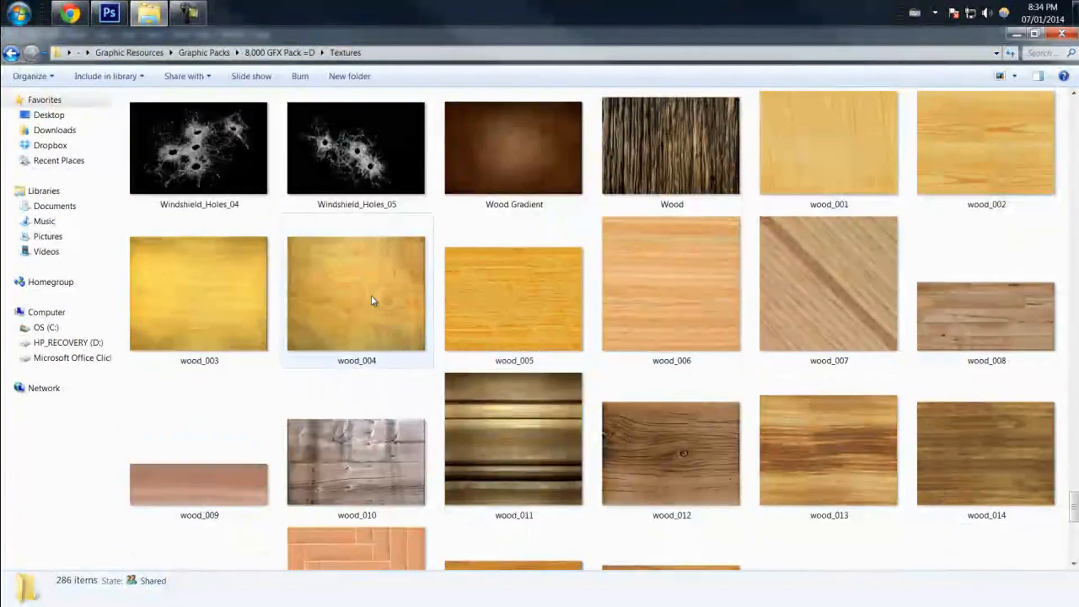
{"action": "scroll", "coordinate": [374, 300], "scroll_direction": "up", "scroll_amount": 20}
{"action": "scroll", "coordinate": [446, 336], "scroll_direction": "up", "scroll_amount": 10}
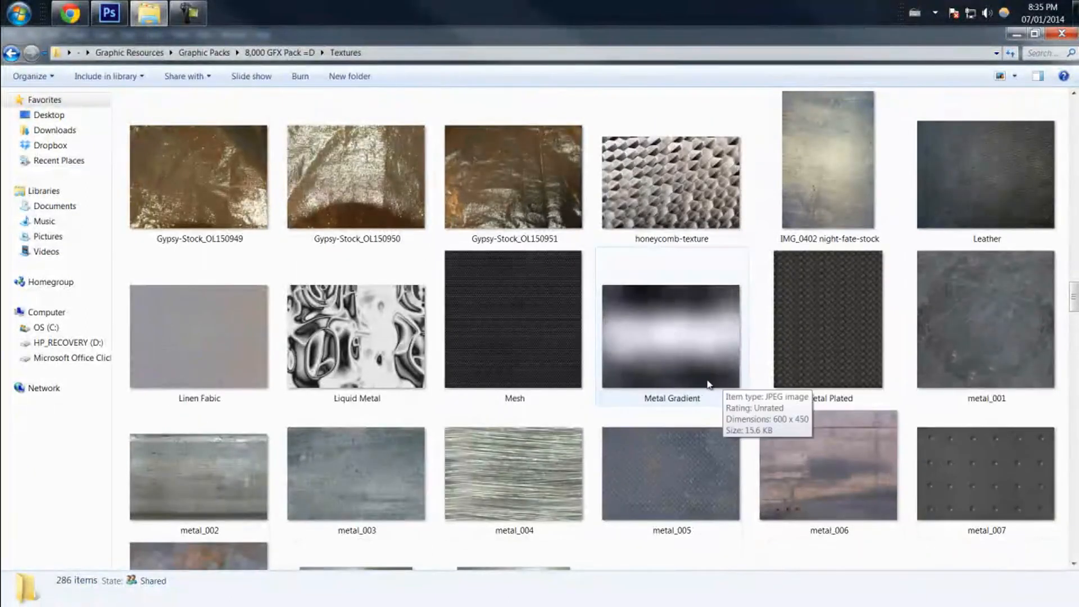
{"action": "scroll", "coordinate": [562, 365], "scroll_direction": "down", "scroll_amount": 3}
Place the metal_005 texture image into the overlay document in Photoshop.
{"action": "left_click", "coordinate": [669, 198]}
{"action": "left_click_drag", "start_coordinate": [163, 5], "coordinate": [600, 326]}
{"action": "key", "text": "Return"}
Move the metal_005 layer into the Top Bar group, directly above Rectangle 1.
{"action": "left_click_drag", "start_coordinate": [1021, 284], "coordinate": [1009, 337]}
{"action": "left_click", "coordinate": [973, 323]}
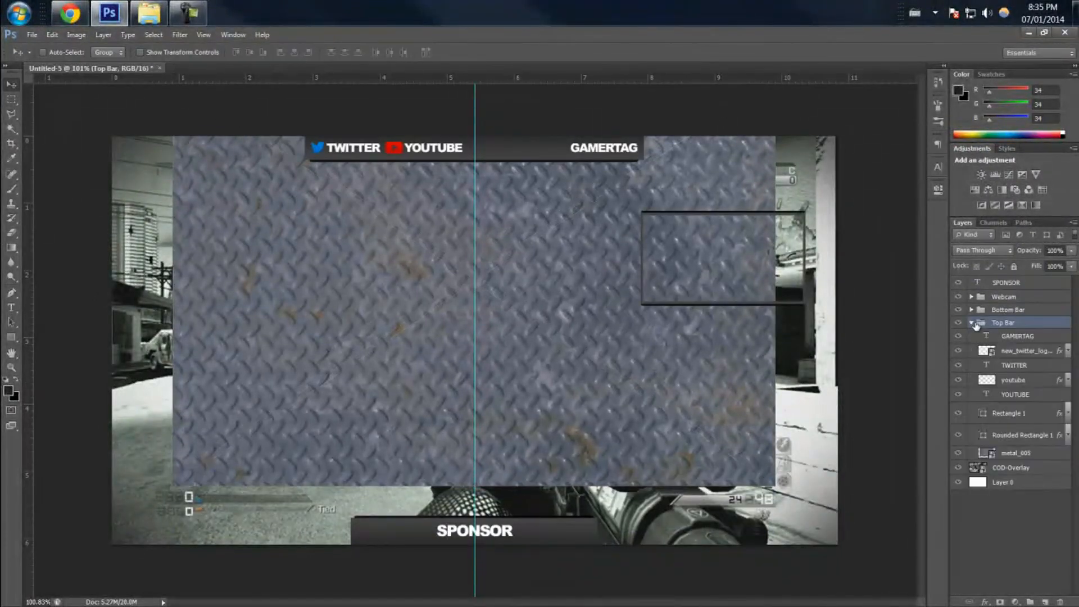
{"action": "left_click_drag", "start_coordinate": [1012, 453], "coordinate": [1022, 408]}
Duplicate the Rectangle 1 layer in the Top Bar group as Rectangle 1 copy 2.
{"action": "right_click", "coordinate": [1015, 428]}
{"action": "left_click", "coordinate": [904, 235]}
{"action": "left_click", "coordinate": [534, 149]}
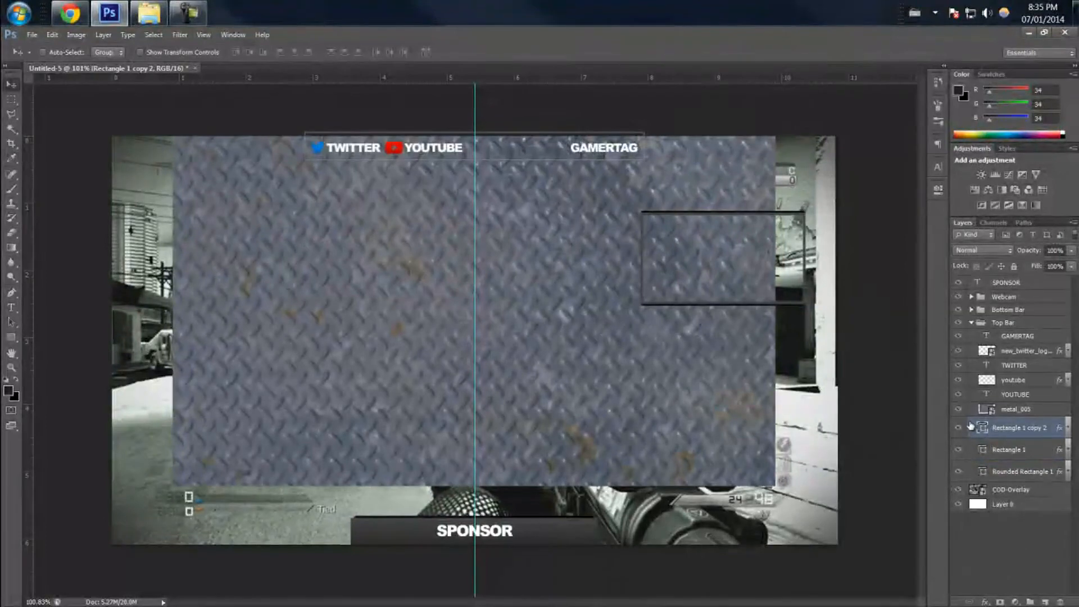
Try clipping the metal_005 texture to Rectangle 1 copy 2, and release the clipping mask.
{"action": "left_click", "coordinate": [959, 409]}
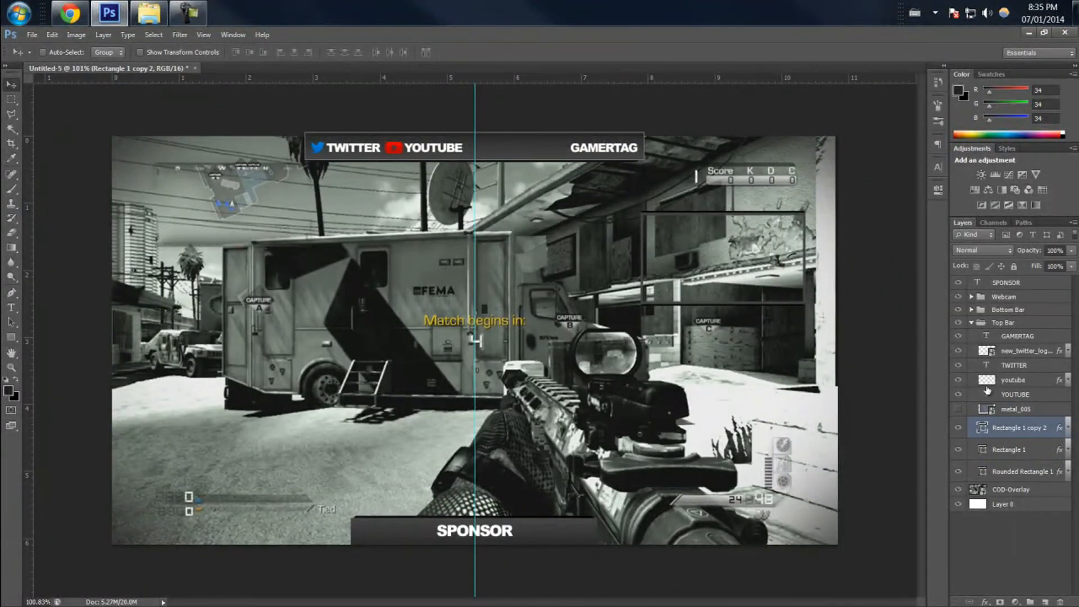
{"action": "left_click", "coordinate": [988, 409]}
{"action": "left_click", "coordinate": [959, 409]}
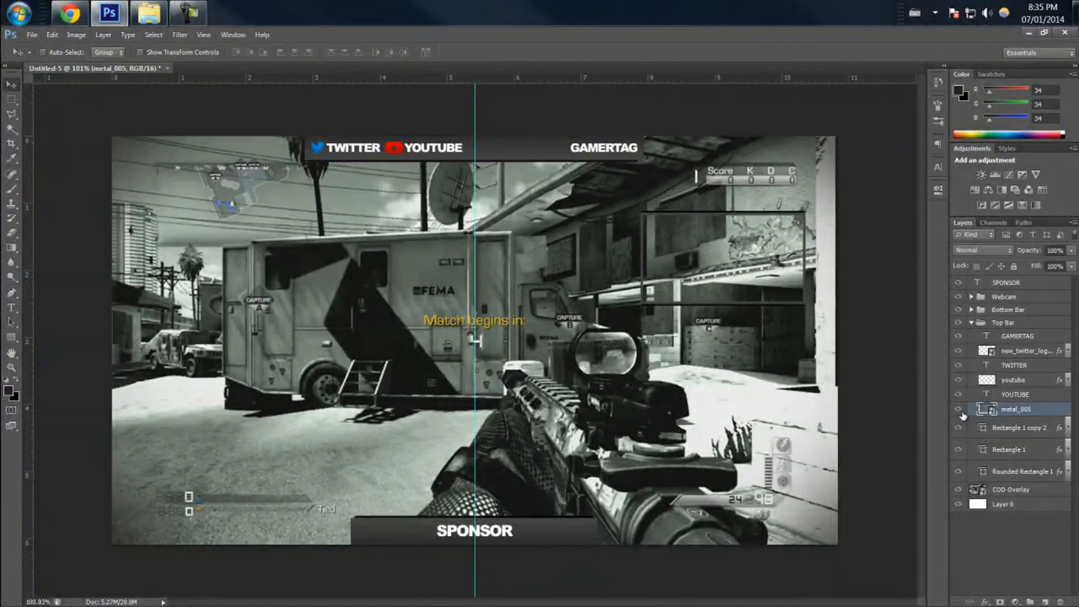
{"action": "right_click", "coordinate": [1001, 409]}
{"action": "left_click", "coordinate": [945, 366]}
{"action": "right_click", "coordinate": [1023, 414]}
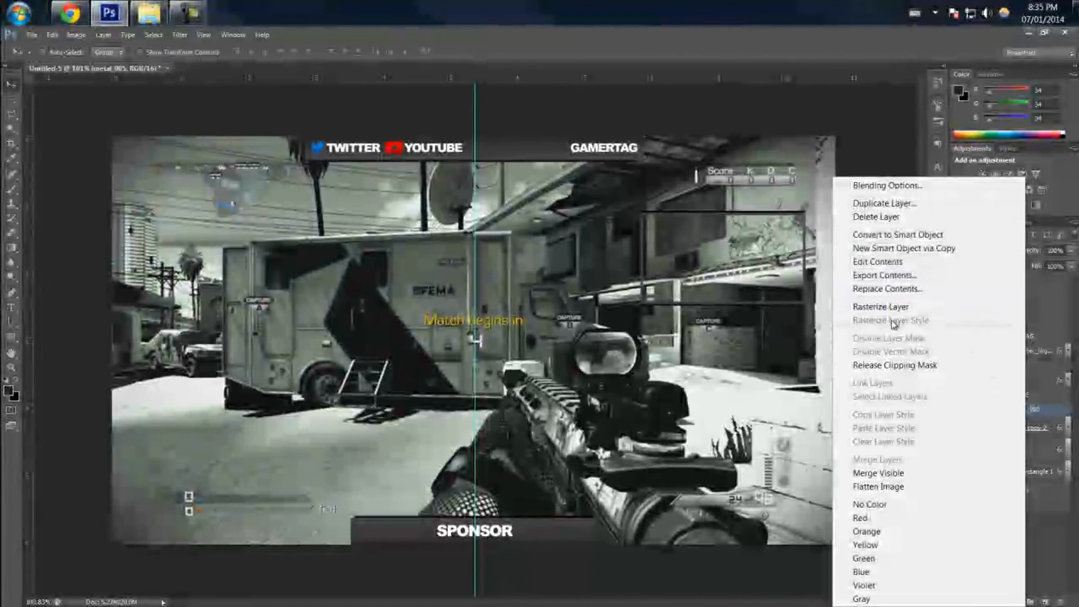
{"action": "left_click", "coordinate": [898, 366]}
Rasterize the layer style of Rectangle 1 copy 2, hide Rectangle 1, and clip the metal_005 texture to the copy.
{"action": "left_click", "coordinate": [1059, 429]}
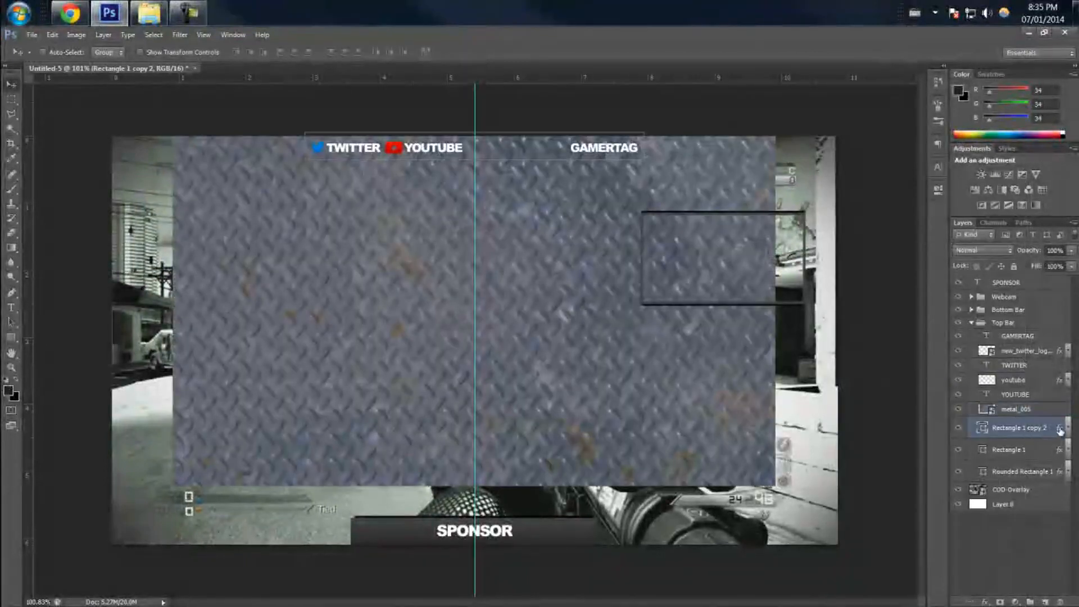
{"action": "right_click", "coordinate": [1037, 430]}
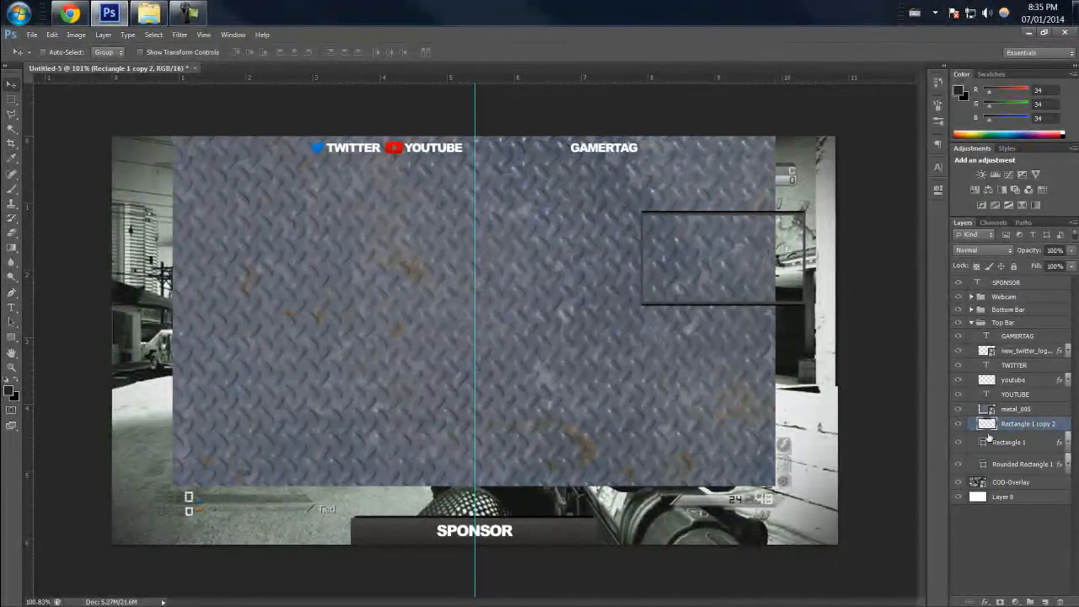
{"action": "left_click", "coordinate": [1017, 409]}
{"action": "right_click", "coordinate": [1021, 410]}
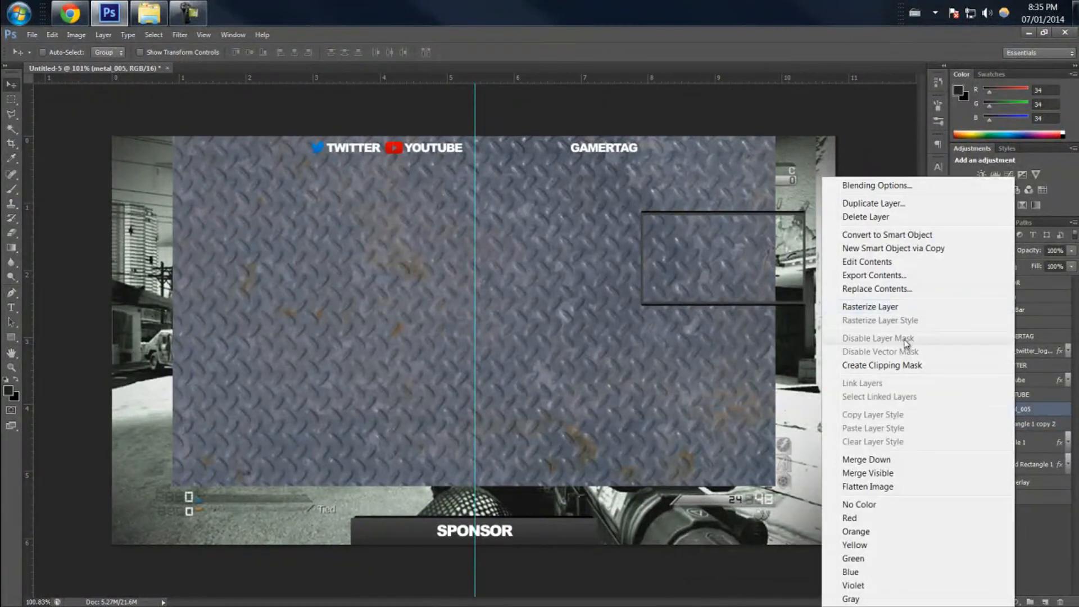
{"action": "left_click", "coordinate": [905, 365]}
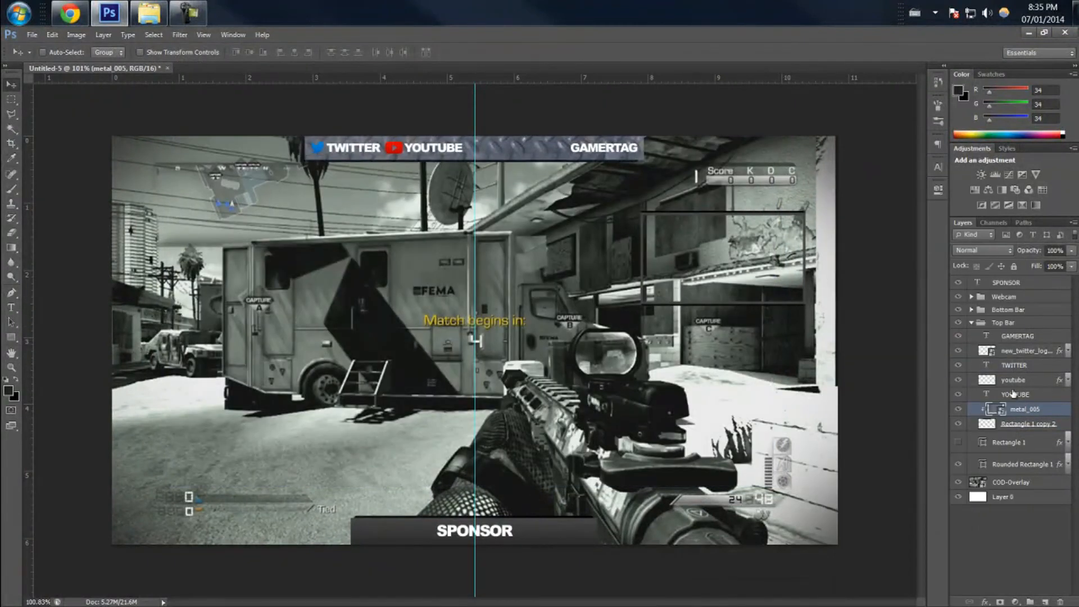
Set the blending mode of the metal_005 layer to Overlay.
{"action": "left_click", "coordinate": [982, 250]}
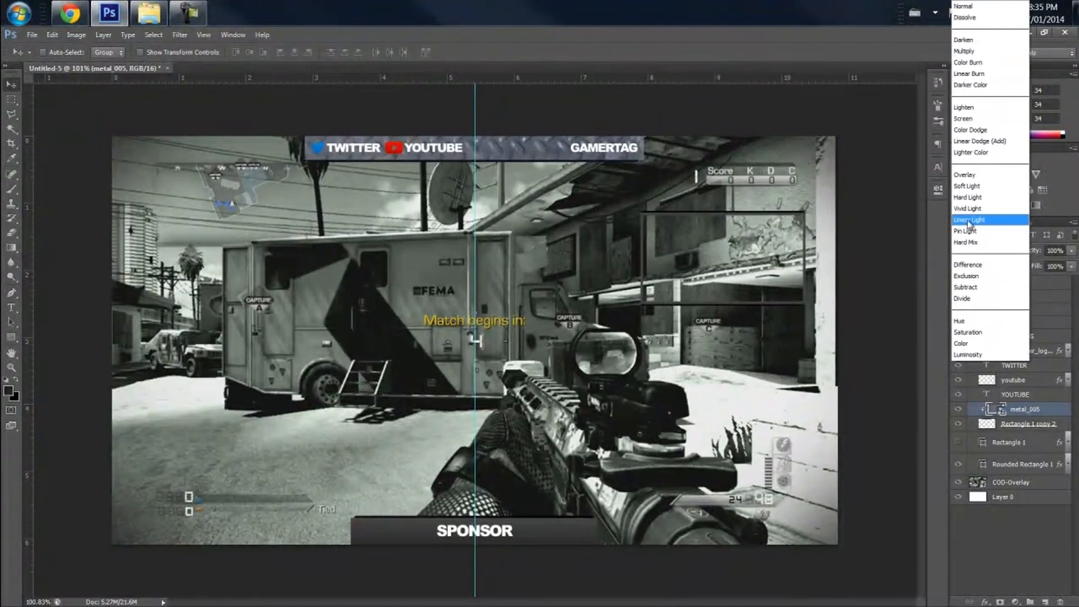
{"action": "left_click", "coordinate": [974, 175]}
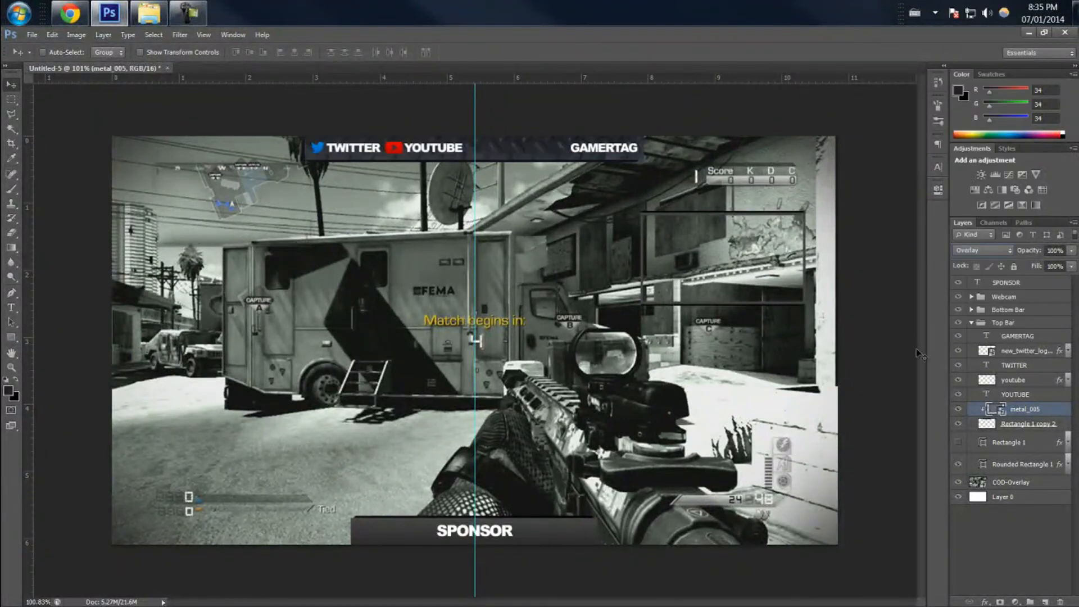
{"action": "left_click", "coordinate": [1056, 252]}
{"action": "key", "text": "Return"}
Scale the metal_005 texture down to about 28% and position it over the top bar.
{"action": "key", "text": "ctrl+t"}
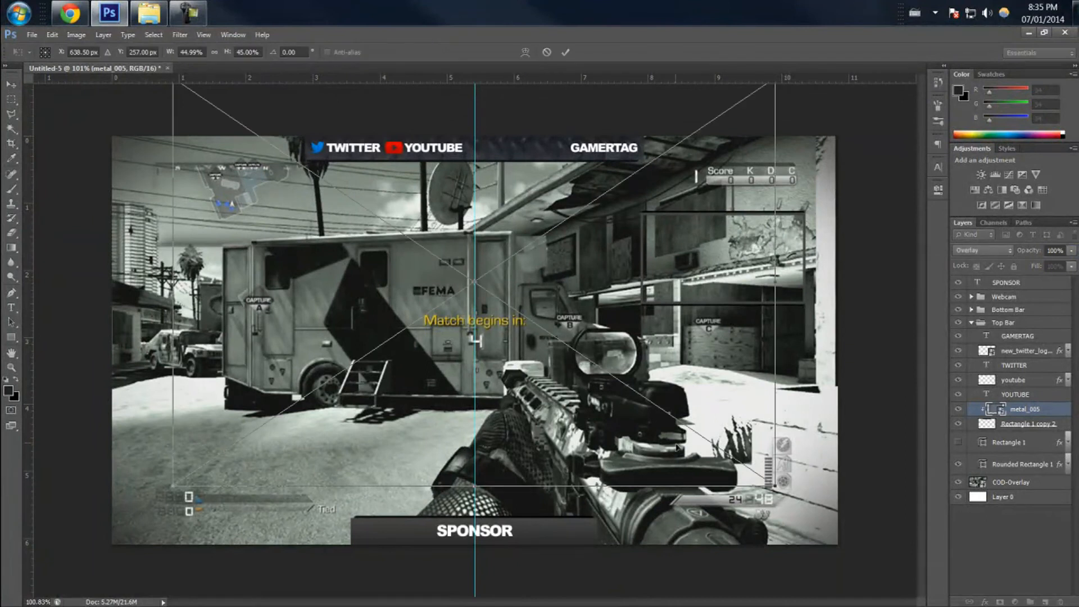
{"action": "left_click_drag", "start_coordinate": [775, 486], "coordinate": [596, 366]}
{"action": "left_click_drag", "start_coordinate": [527, 242], "coordinate": [617, 223]}
{"action": "left_click_drag", "start_coordinate": [686, 340], "coordinate": [639, 308]}
{"action": "left_click_drag", "start_coordinate": [560, 217], "coordinate": [576, 211]}
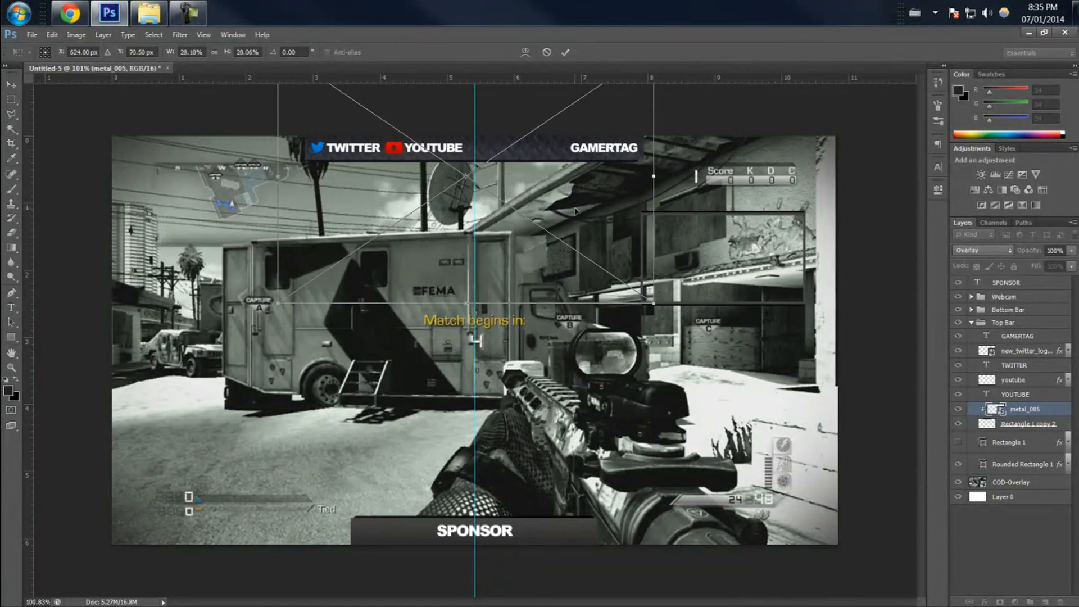
{"action": "key", "text": "Return"}
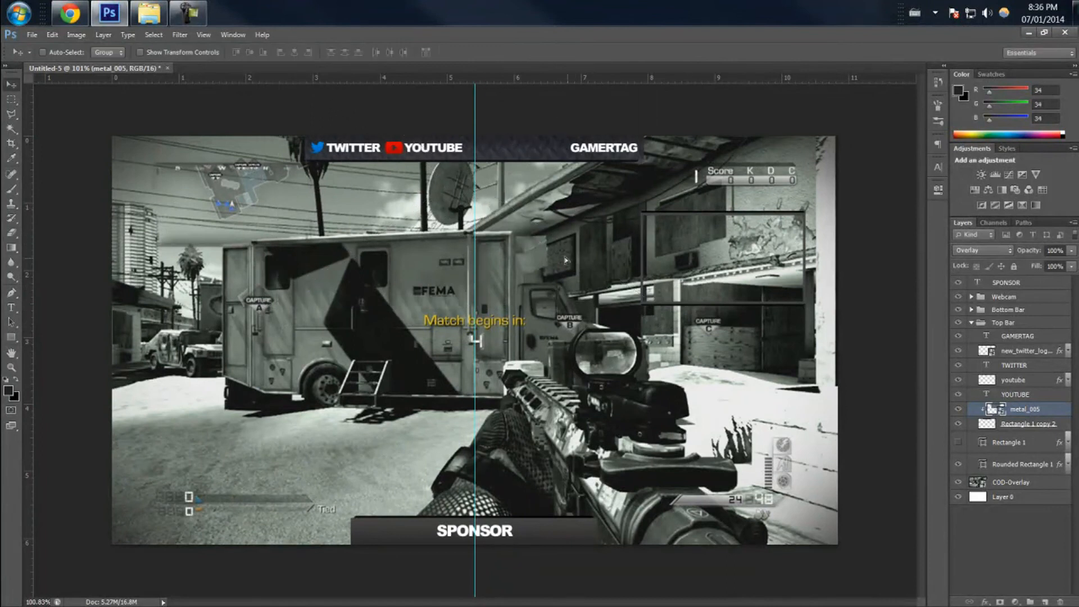
Set the opacity of the metal_005 layer to 40%.
{"action": "left_click", "coordinate": [1057, 250]}
{"action": "type", "text": "50"}
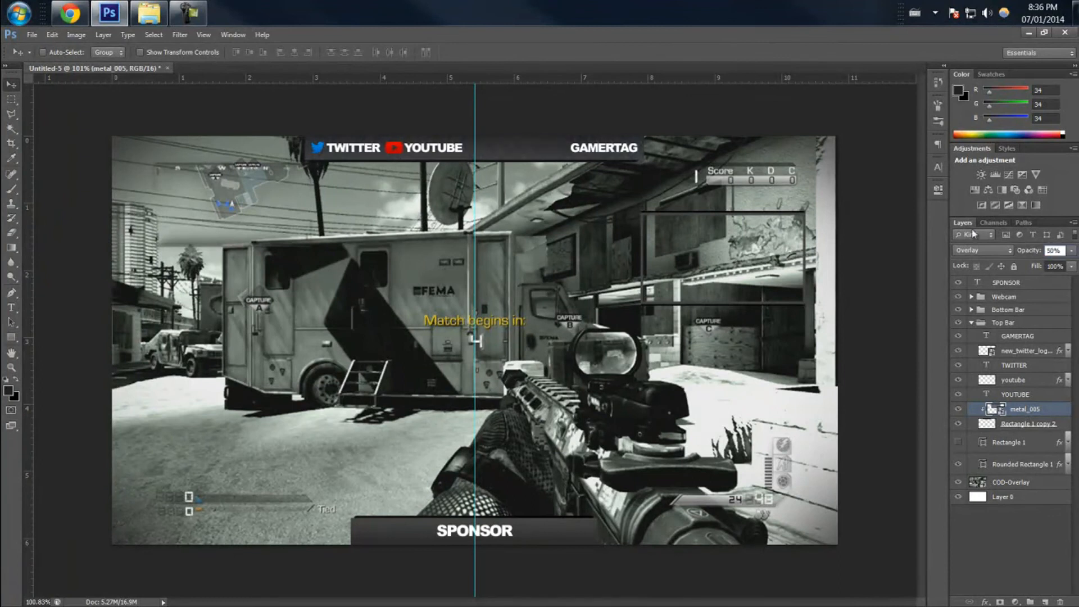
{"action": "key", "text": "BackSpace"}
{"action": "type", "text": "4"}
Duplicate the metal_005 layer, move the copy into the Bottom Bar group, and show that group's layers with Top Bar collapsed.
{"action": "right_click", "coordinate": [1026, 410]}
{"action": "left_click", "coordinate": [877, 203]}
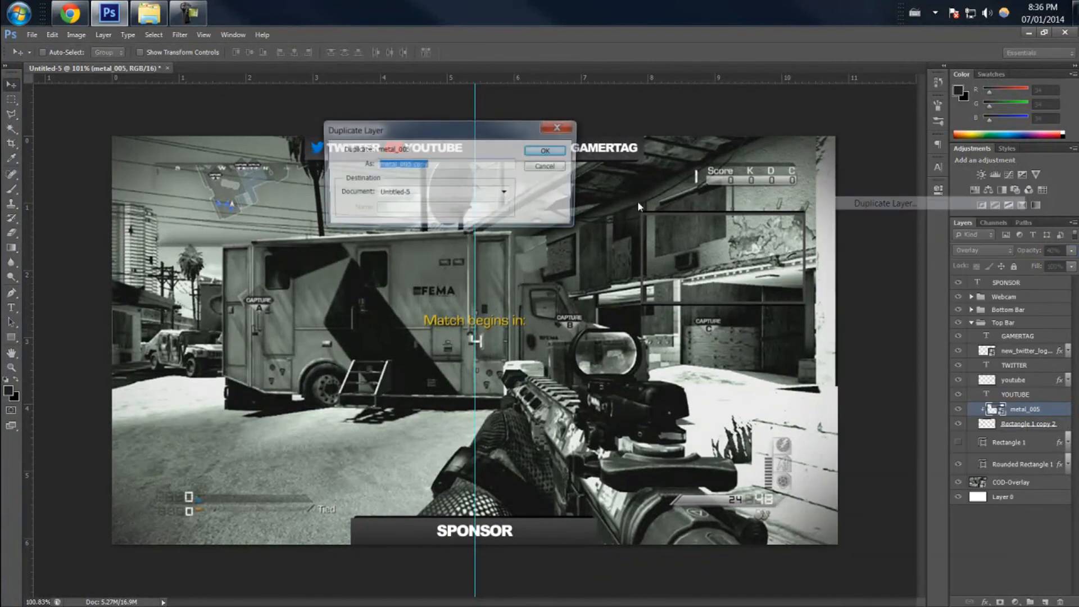
{"action": "left_click", "coordinate": [562, 152]}
{"action": "left_click_drag", "start_coordinate": [1035, 413], "coordinate": [1006, 310]}
{"action": "left_click", "coordinate": [972, 323]}
{"action": "left_click", "coordinate": [973, 310]}
{"action": "left_click_drag", "start_coordinate": [613, 288], "coordinate": [614, 334]}
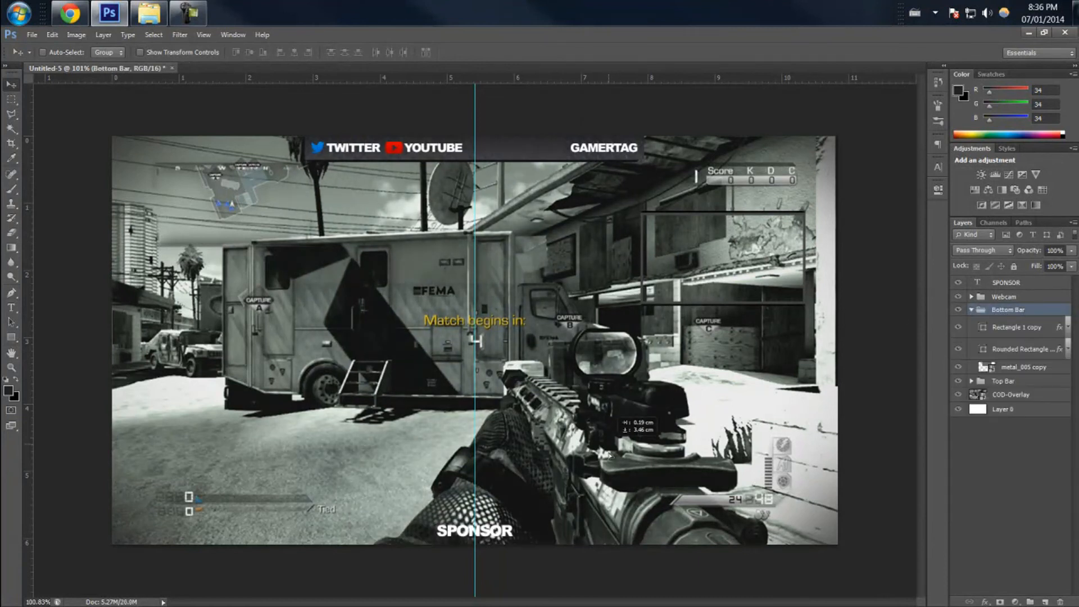
{"action": "left_click_drag", "start_coordinate": [1015, 366], "coordinate": [1014, 320]}
{"action": "left_click", "coordinate": [1009, 347]}
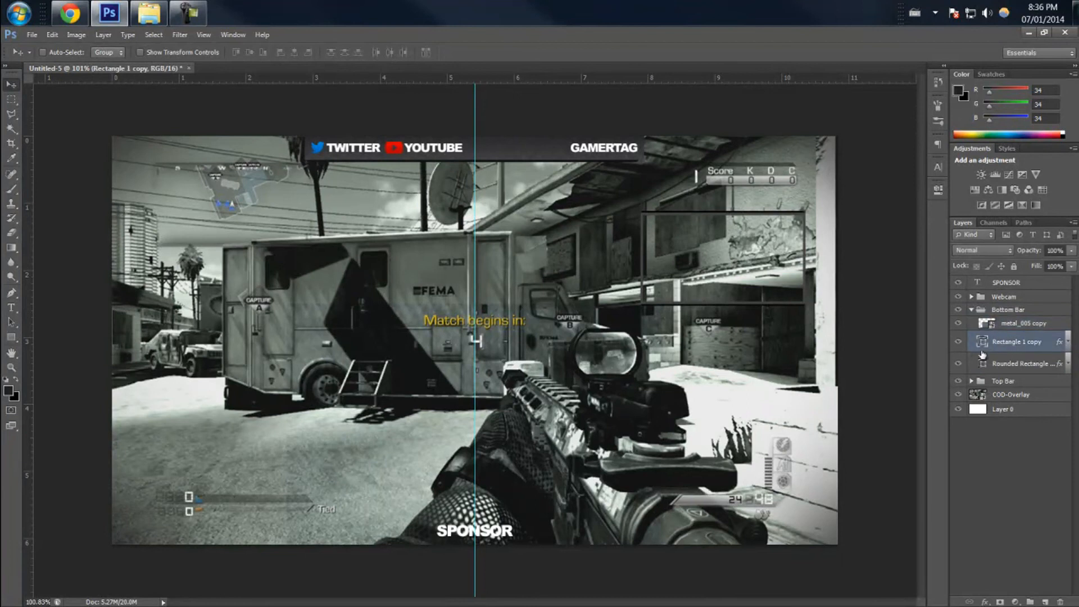
{"action": "left_click", "coordinate": [1002, 323]}
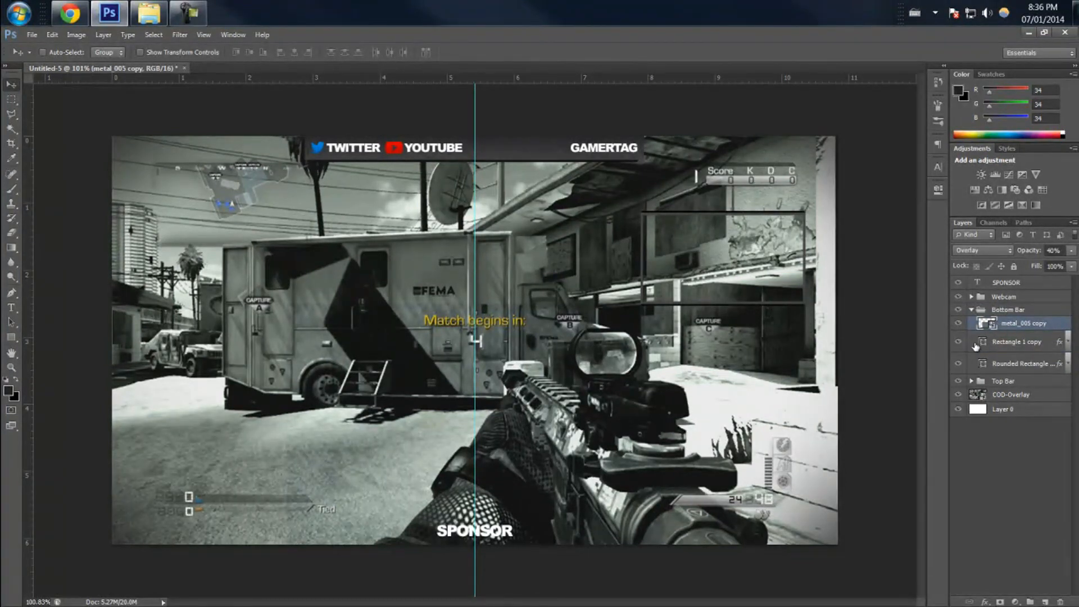
{"action": "left_click", "coordinate": [971, 310]}
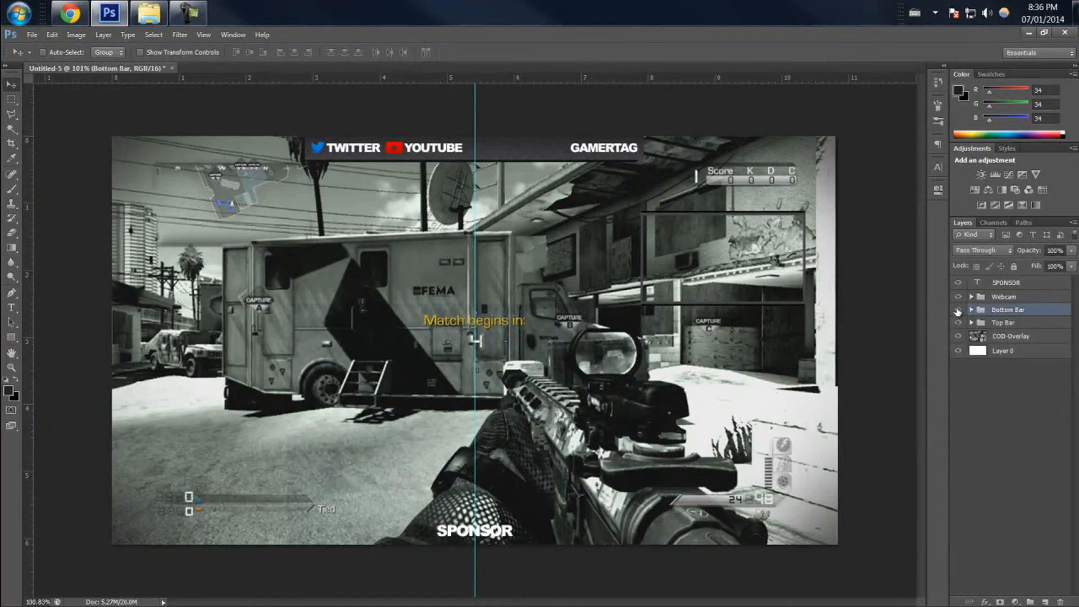
{"action": "left_click", "coordinate": [957, 311]}
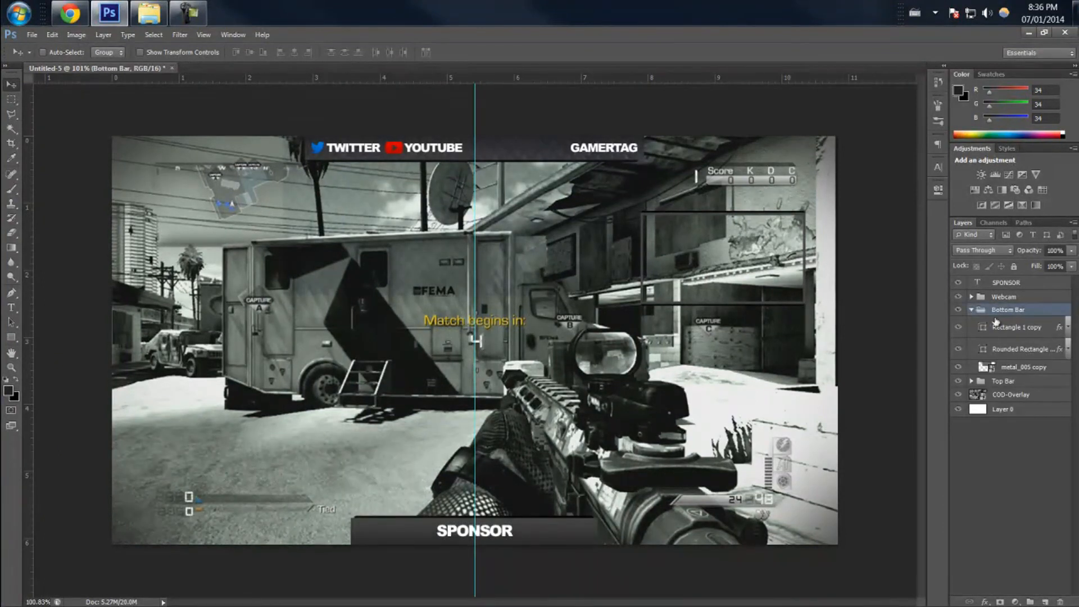
Move the metal_005 copy layer above Rectangle 1 copy in the Bottom Bar group and shift its texture down over the bottom bar.
{"action": "left_click", "coordinate": [1015, 352]}
{"action": "left_click_drag", "start_coordinate": [1017, 369], "coordinate": [982, 322]}
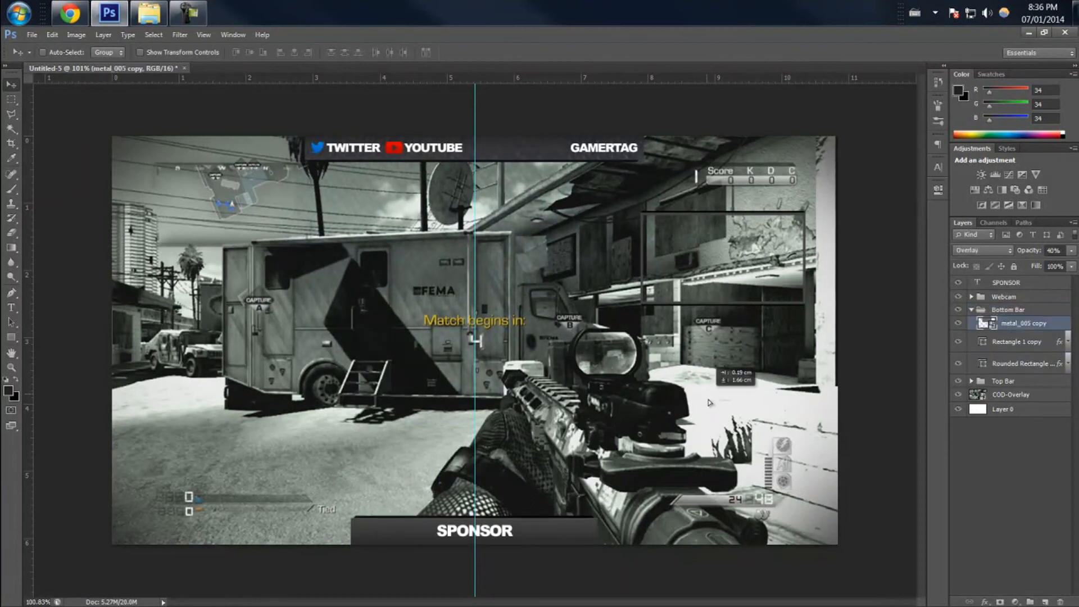
Duplicate the Rectangle 1 copy layer in the Bottom Bar group and hide the original.
{"action": "right_click", "coordinate": [1009, 342]}
{"action": "left_click", "coordinate": [851, 225]}
{"action": "key", "text": "Return"}
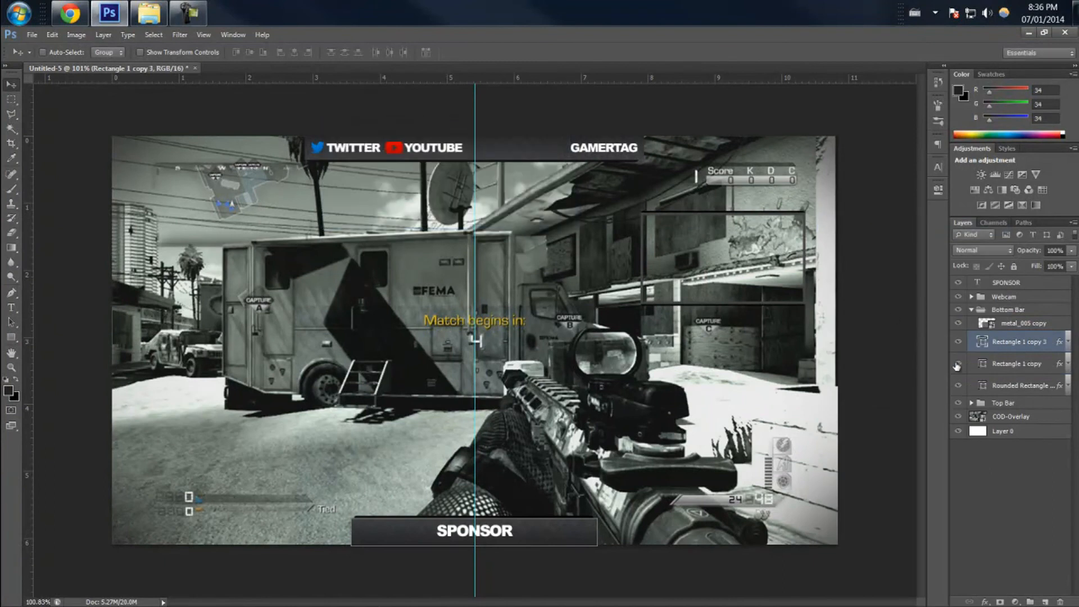
Rasterize the layer style of Rectangle 1 copy 3 and clip the metal_005 copy texture to it.
{"action": "right_click", "coordinate": [1012, 342]}
{"action": "left_click", "coordinate": [884, 289]}
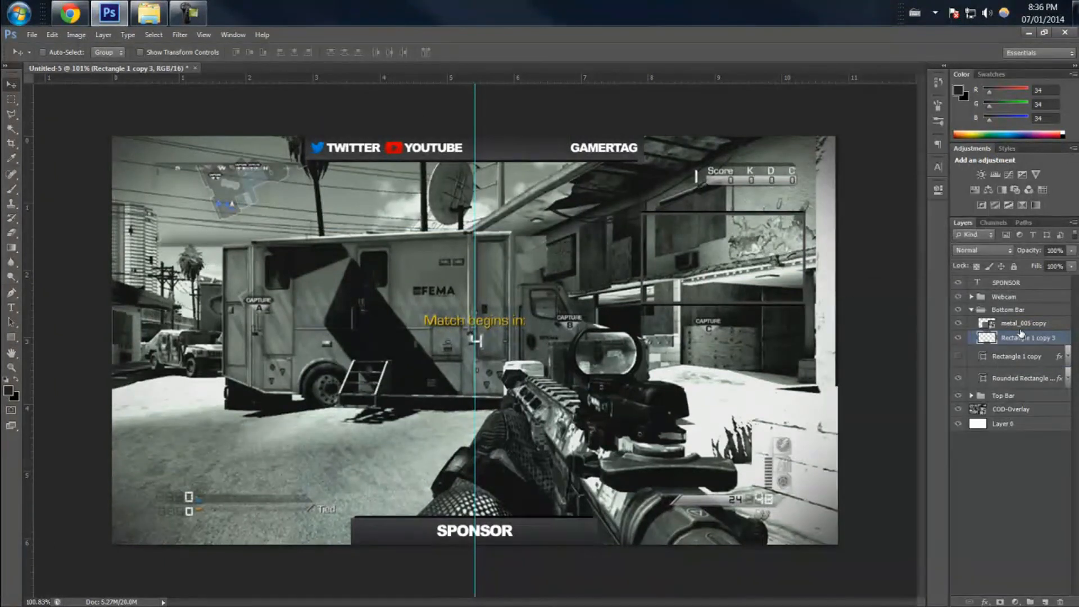
{"action": "right_click", "coordinate": [1026, 324]}
{"action": "left_click", "coordinate": [896, 367]}
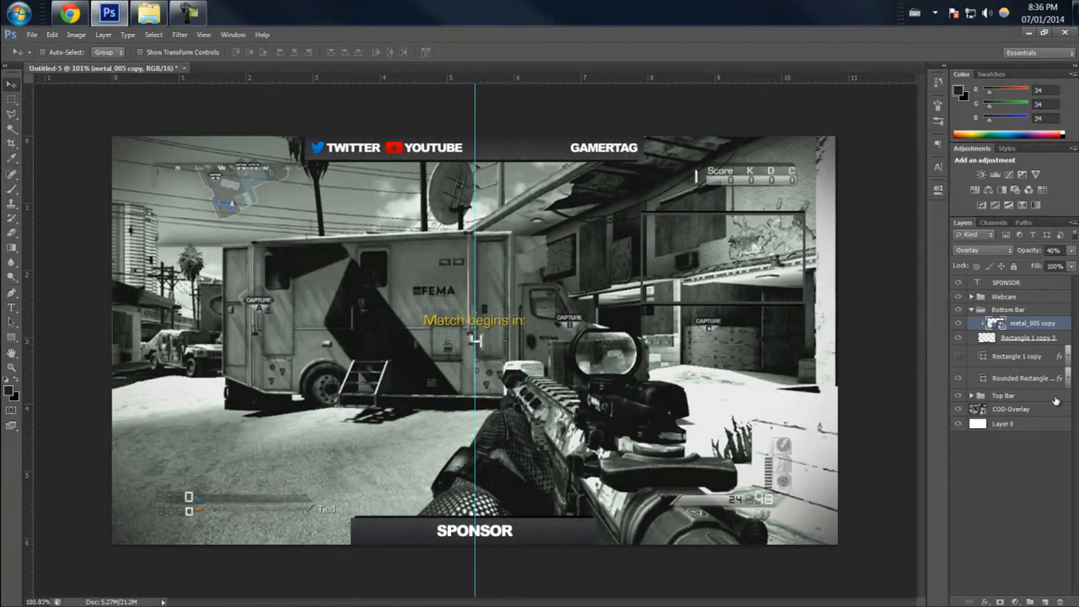
Collapse the Bottom Bar group in the layer stack and bring the whole overlay into view.
{"action": "left_click", "coordinate": [1012, 284]}
{"action": "left_click", "coordinate": [992, 311]}
{"action": "left_click", "coordinate": [972, 310]}
{"action": "scroll", "coordinate": [518, 315], "scroll_direction": "down", "scroll_amount": 1}
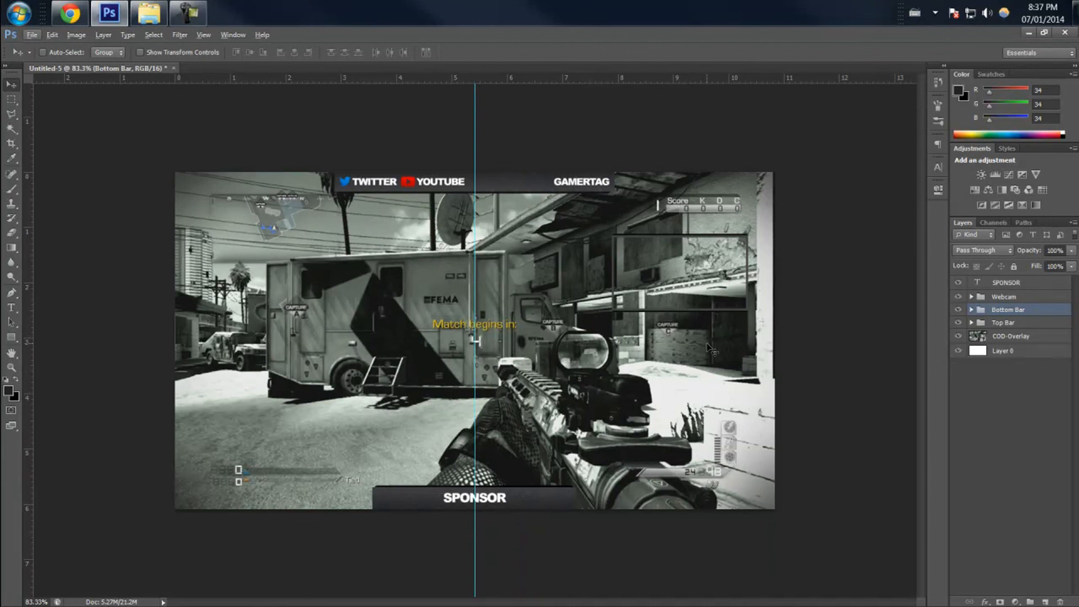
{"action": "key", "text": "super"}
{"action": "key", "text": "super"}
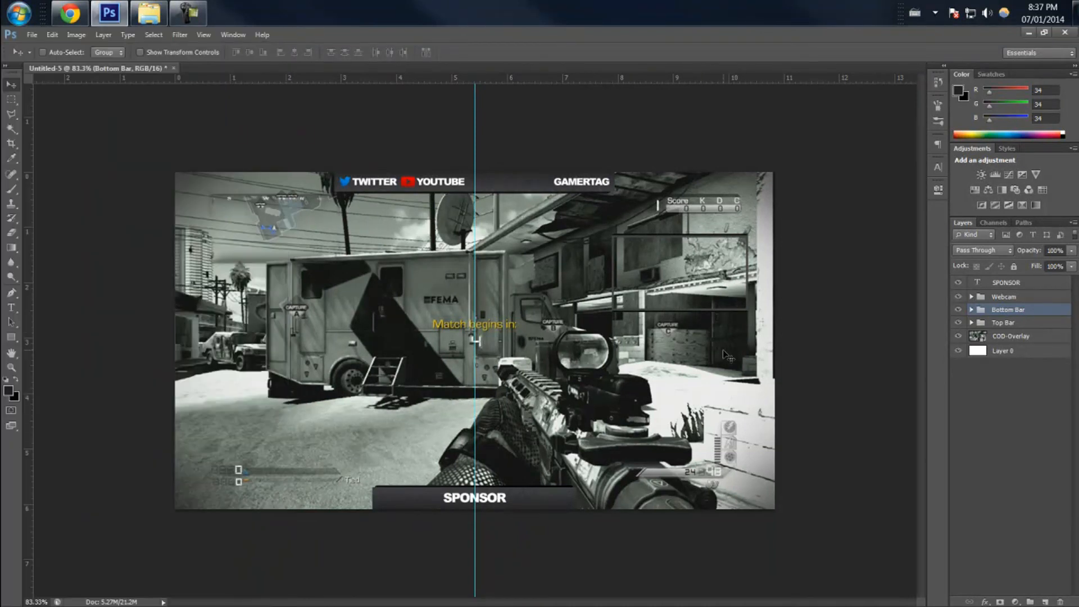